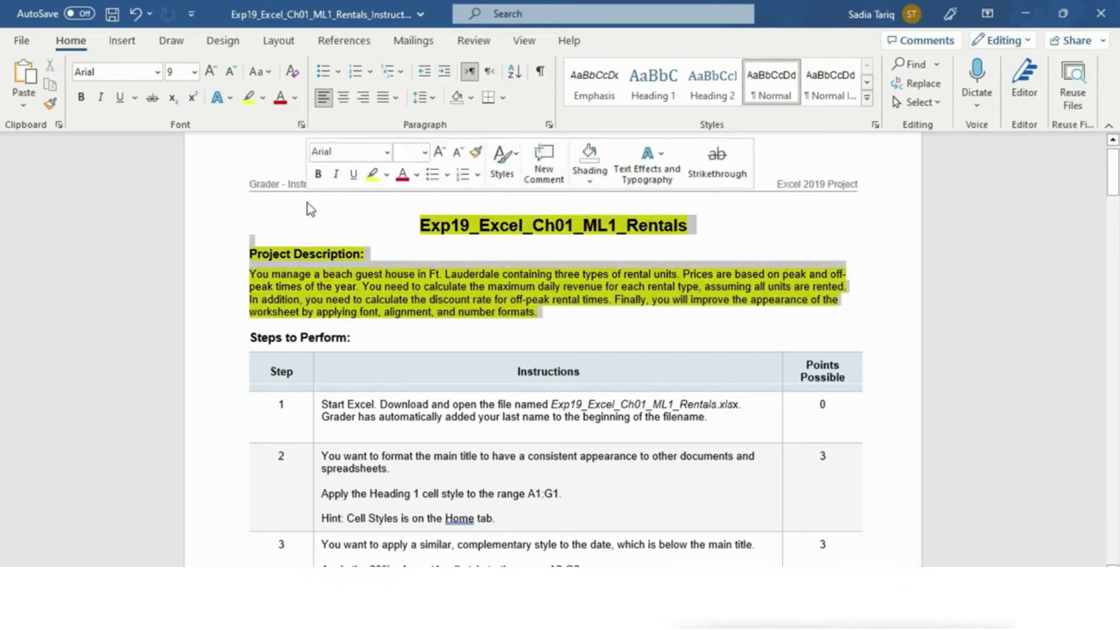
Step: Remove the text highlight from the document title and the project description
left_click(386, 174)
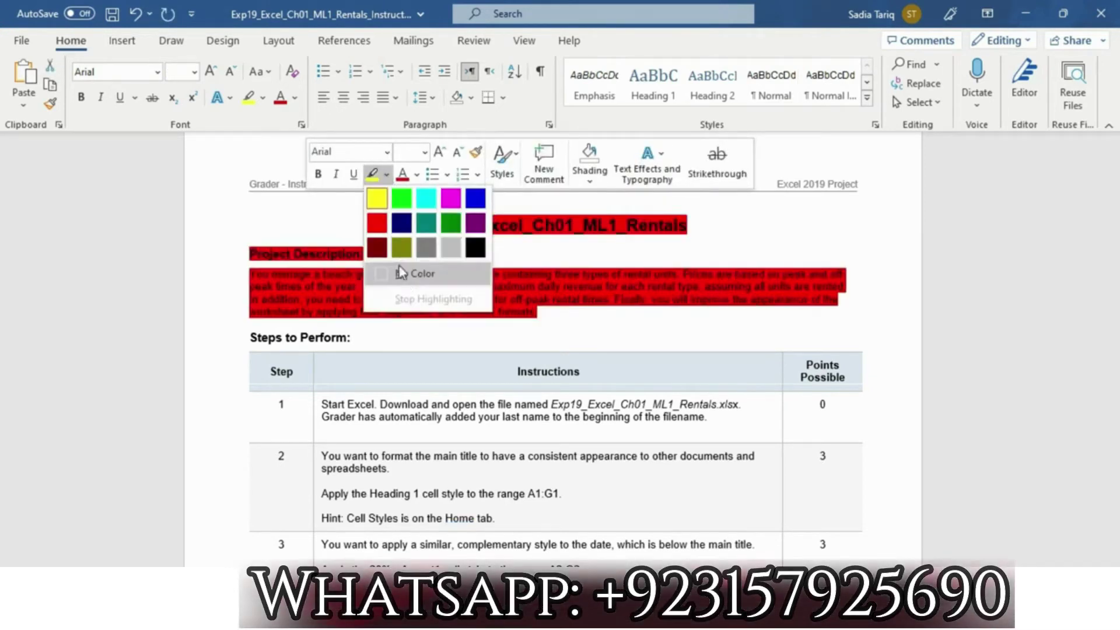
left_click(415, 274)
key("Left")
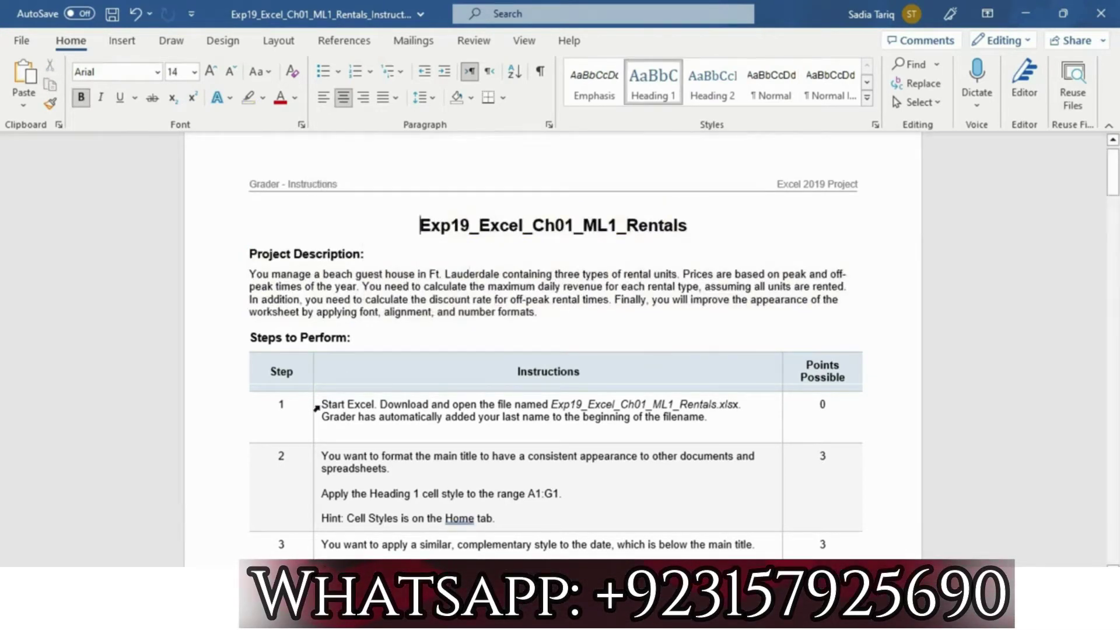
Step: Highlight the step 1 instructions in yellow, check the opened rentals workbook in Excel, and return to the Word instructions
left_click(318, 405)
left_click(399, 378)
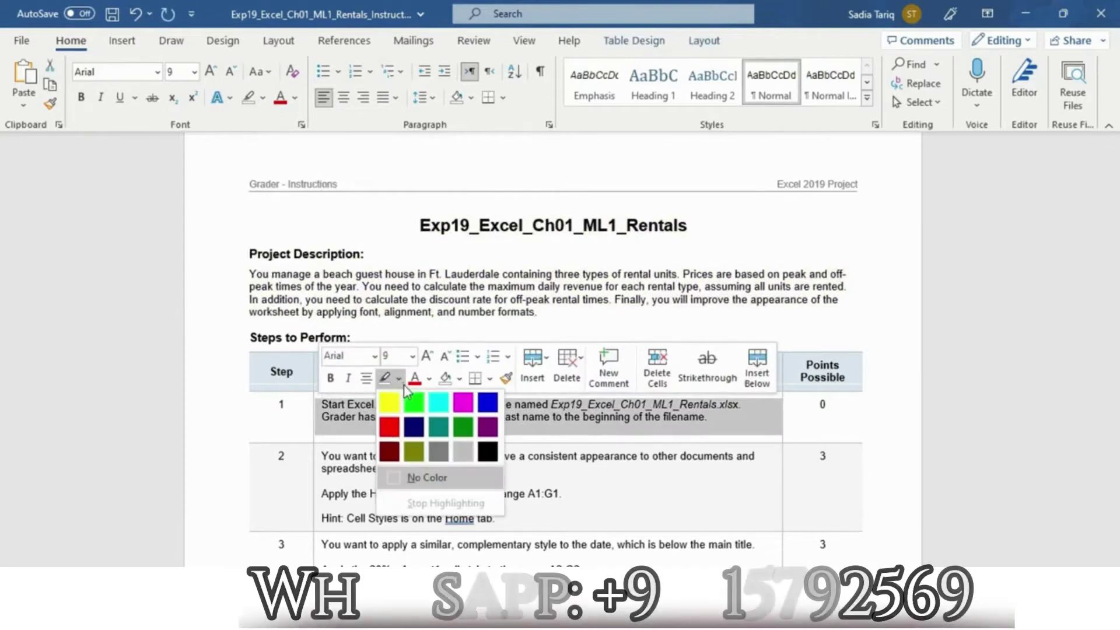
left_click(394, 401)
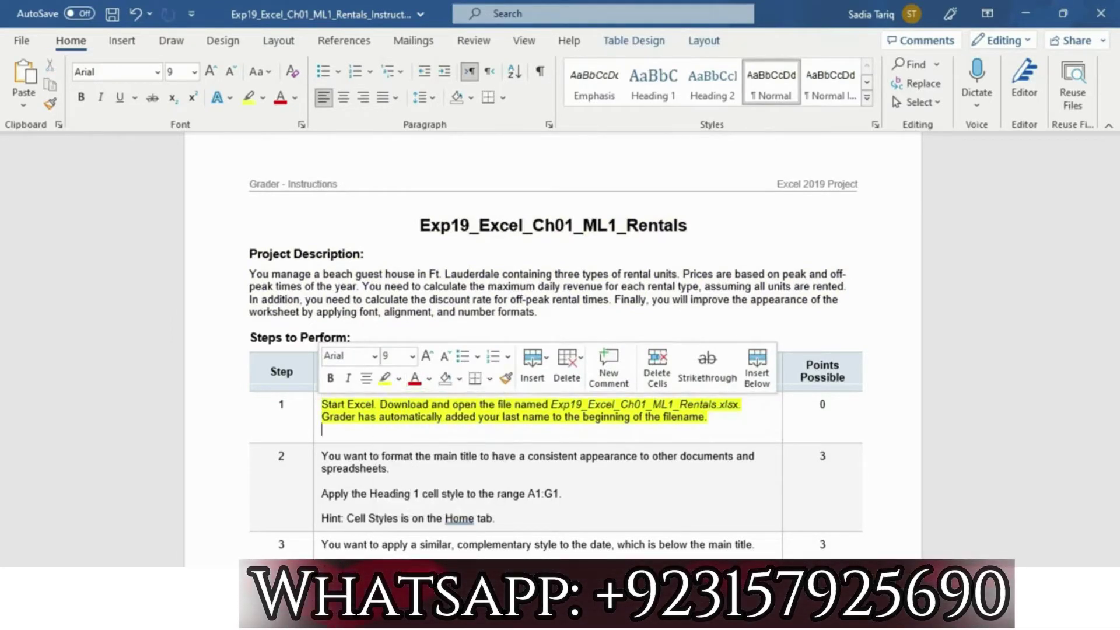
left_click(467, 615)
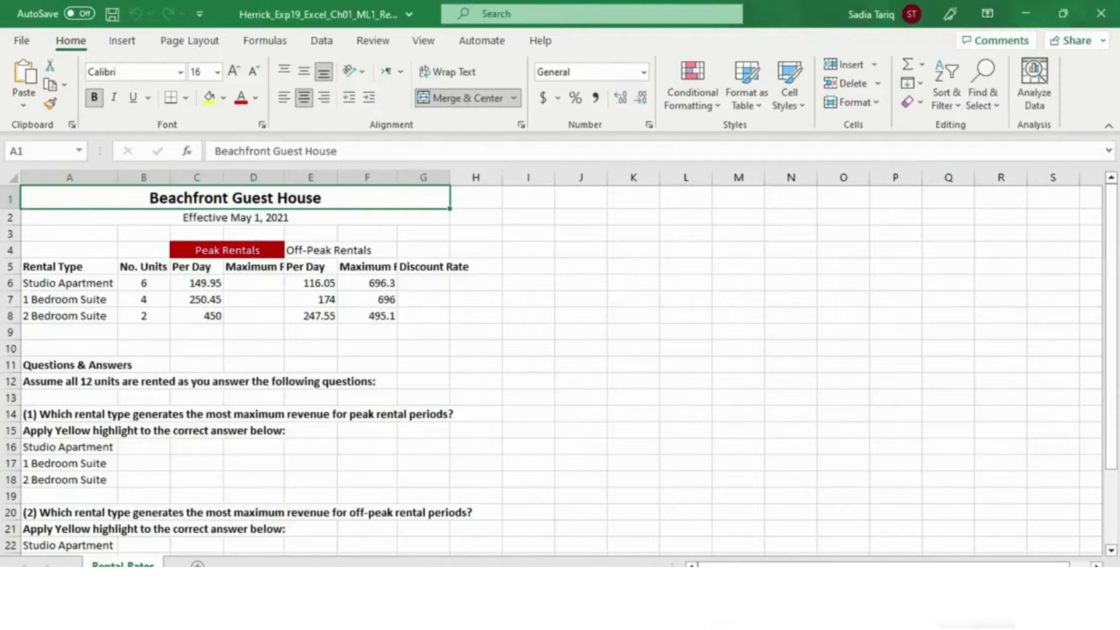
left_click(440, 615)
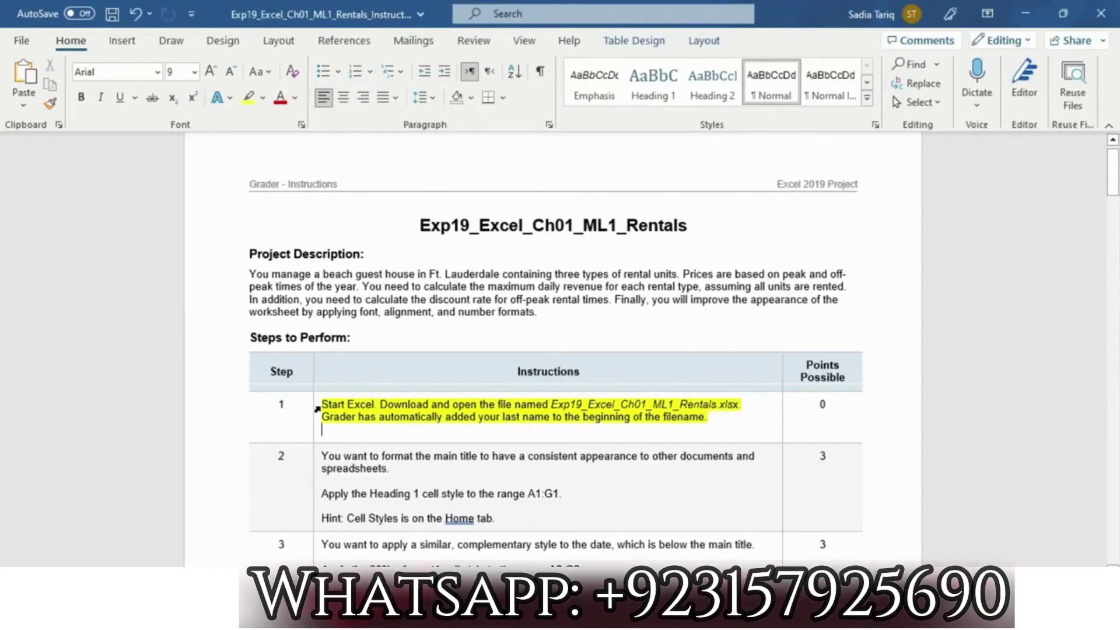
Step: Clear the highlight from the step 1 instructions and highlight the step 2 instructions in yellow
left_click(316, 409)
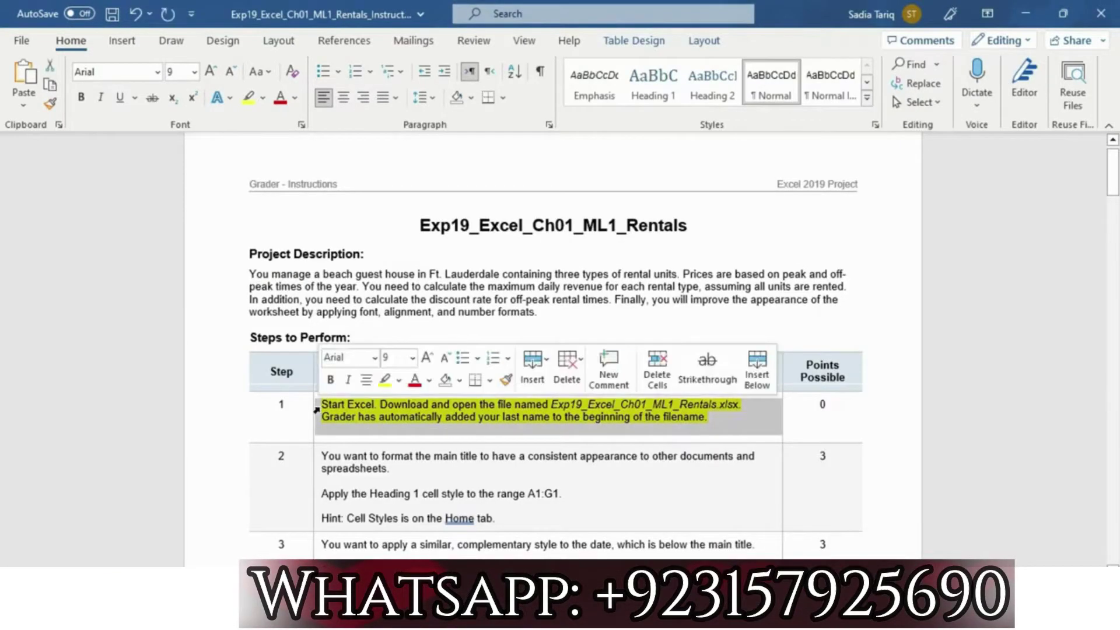
left_click(399, 381)
left_click(412, 476)
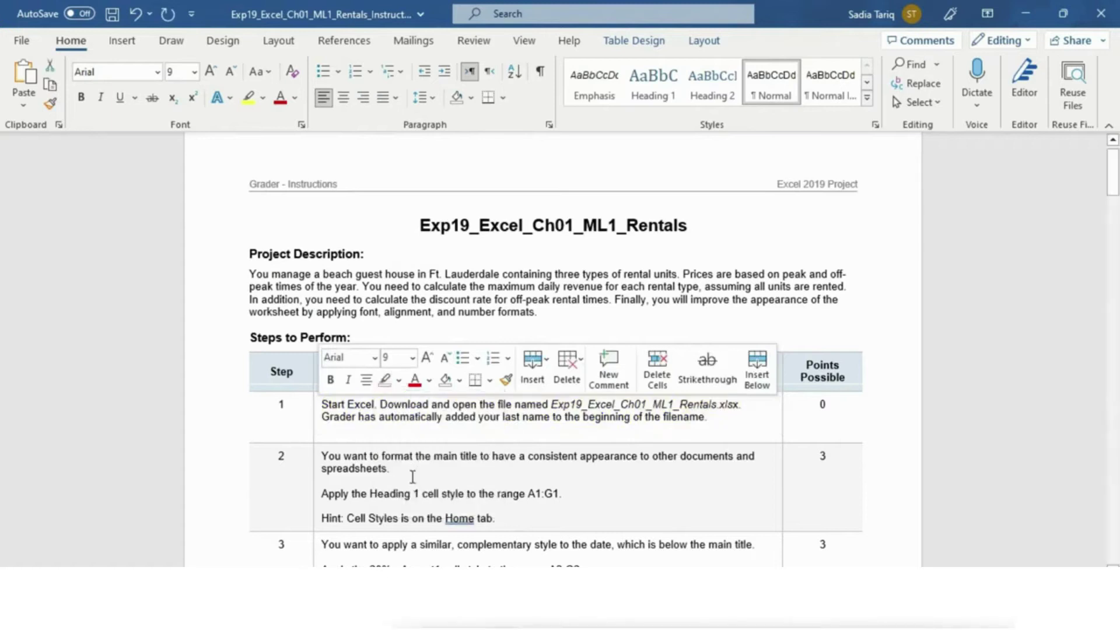
left_click(315, 465)
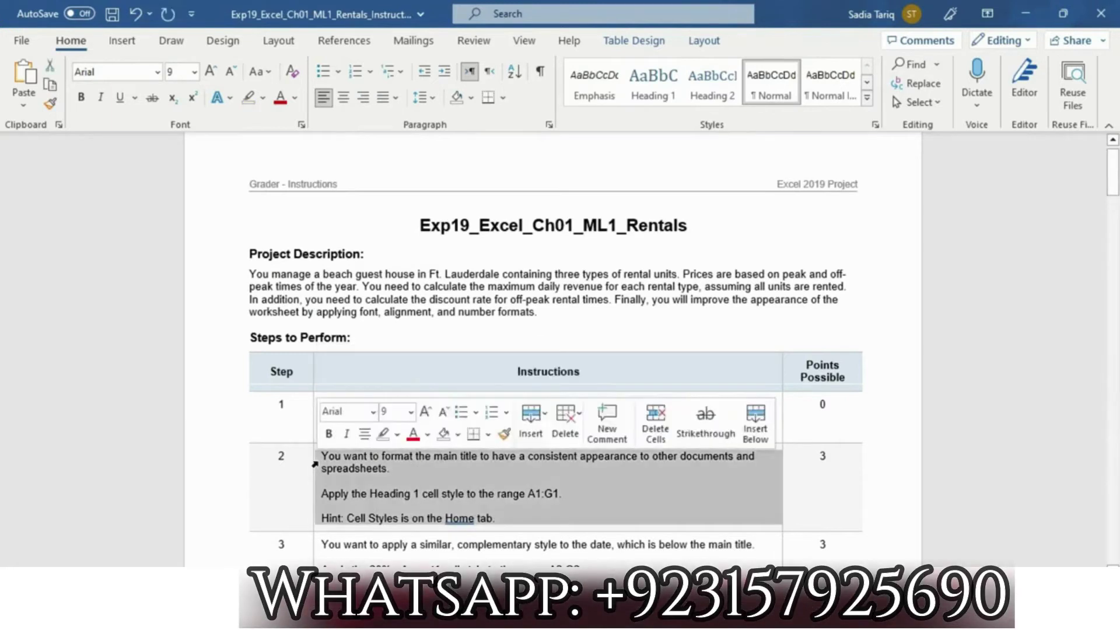
left_click(397, 435)
left_click(390, 458)
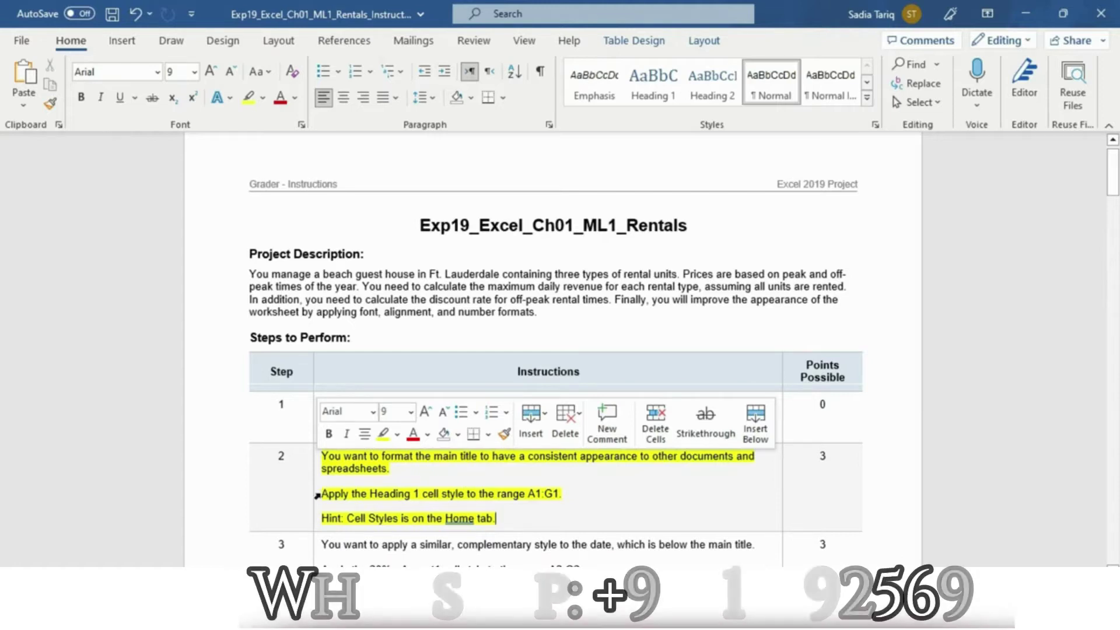
Step: Select the Heading 1 instruction for reference, switch to the Excel workbook, and apply the Heading 1 cell style to the title range A1:G1
left_click_drag(321, 493, 555, 496)
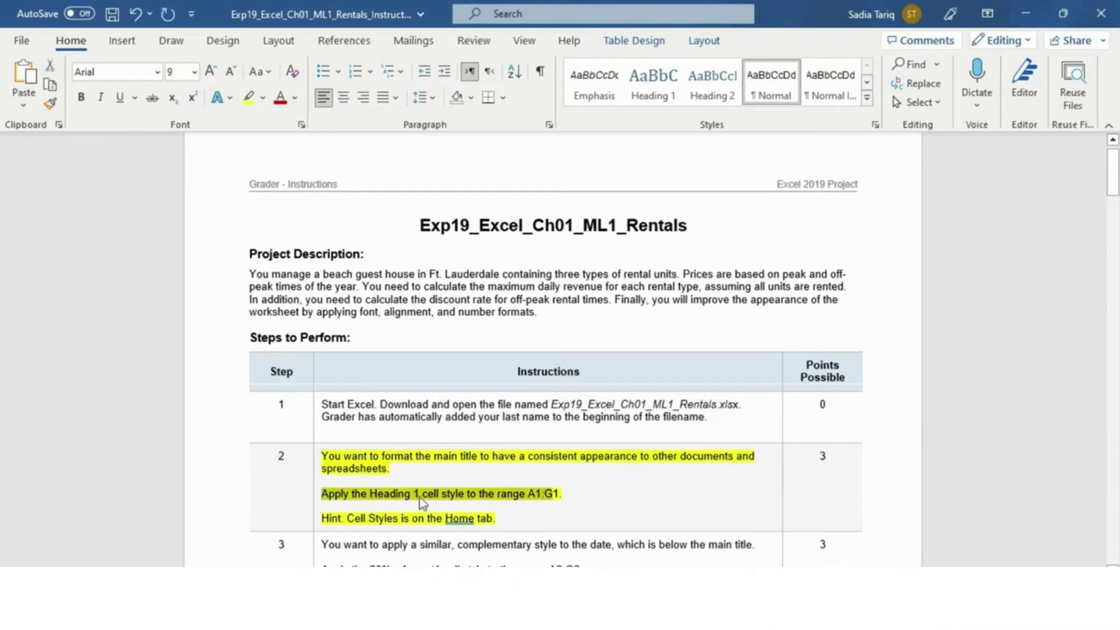
left_click(594, 498)
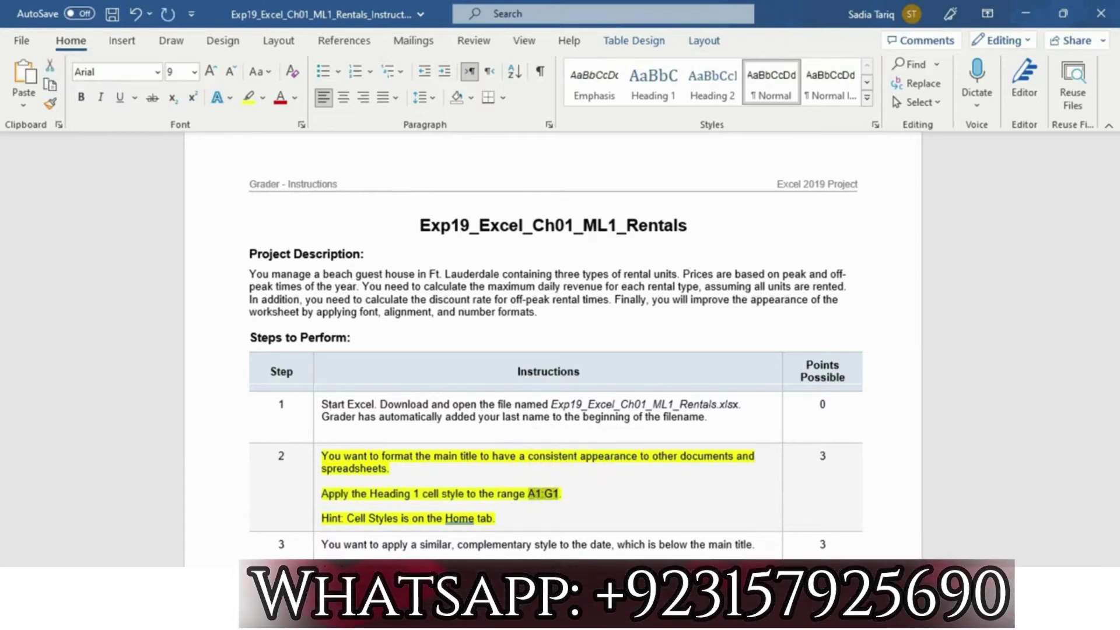
key("alt+Tab")
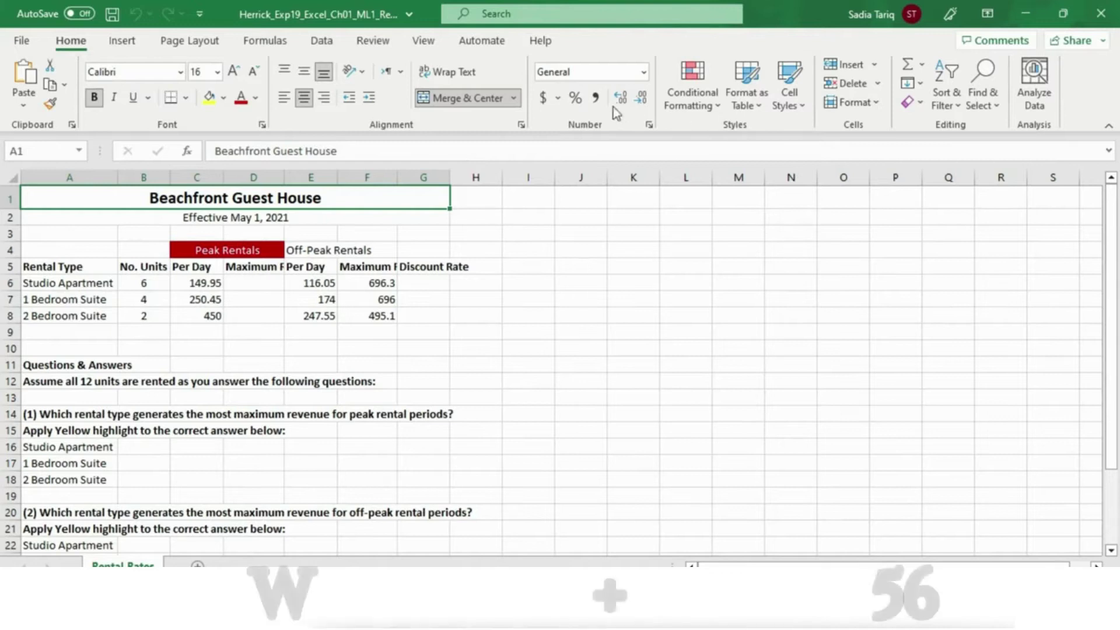
left_click(791, 99)
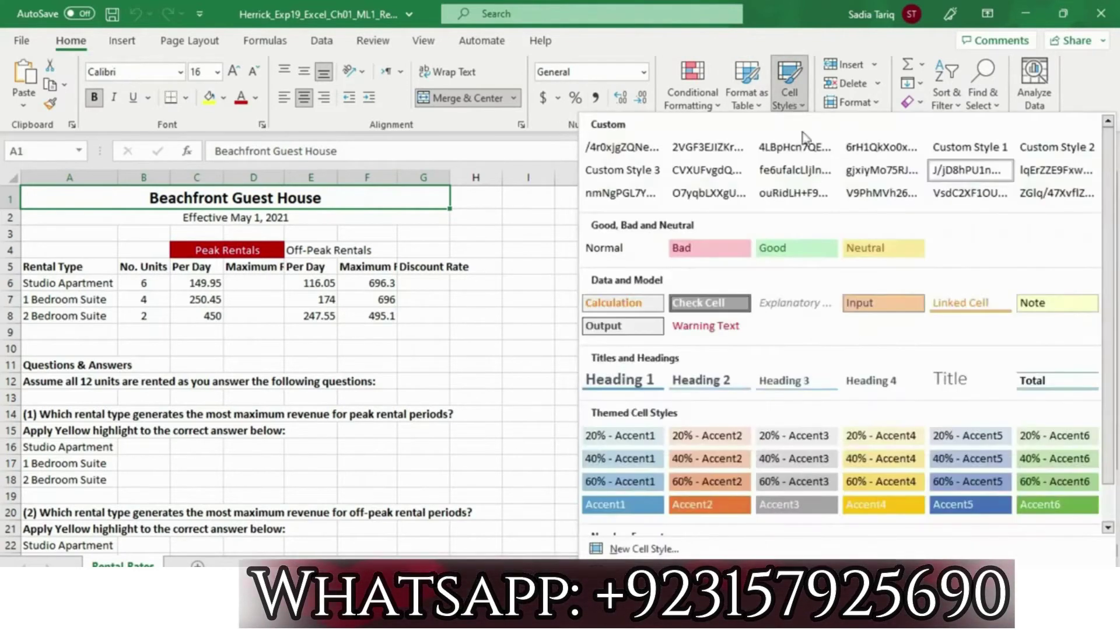
left_click(640, 382)
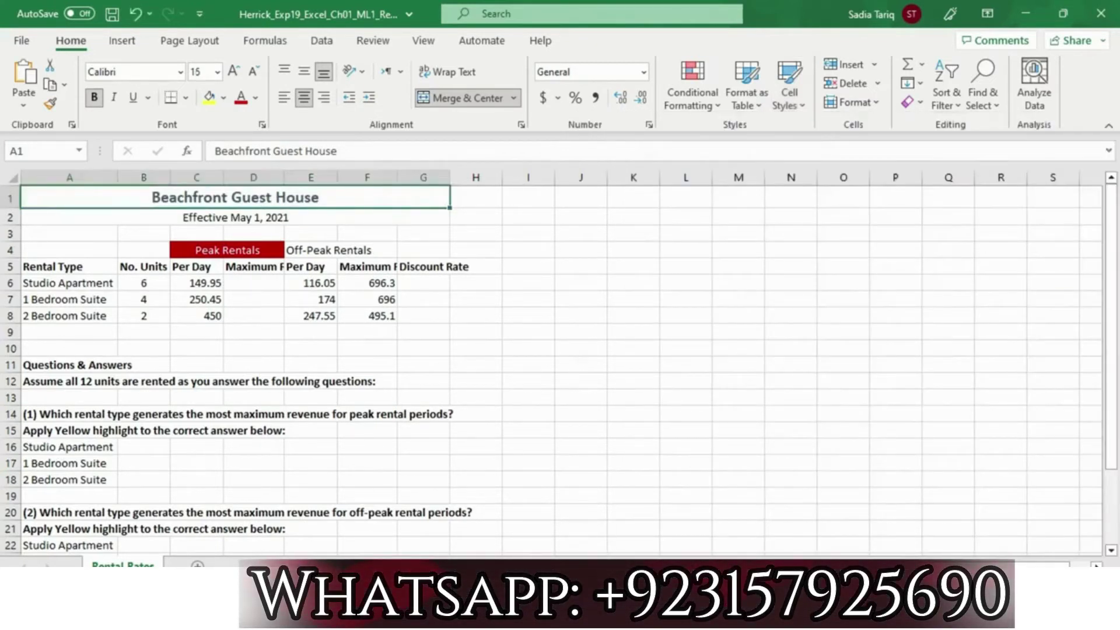
Step: Switch back to the Word instructions, clear the step 2 highlight, and highlight the step 3 instructions in yellow
left_click(482, 616)
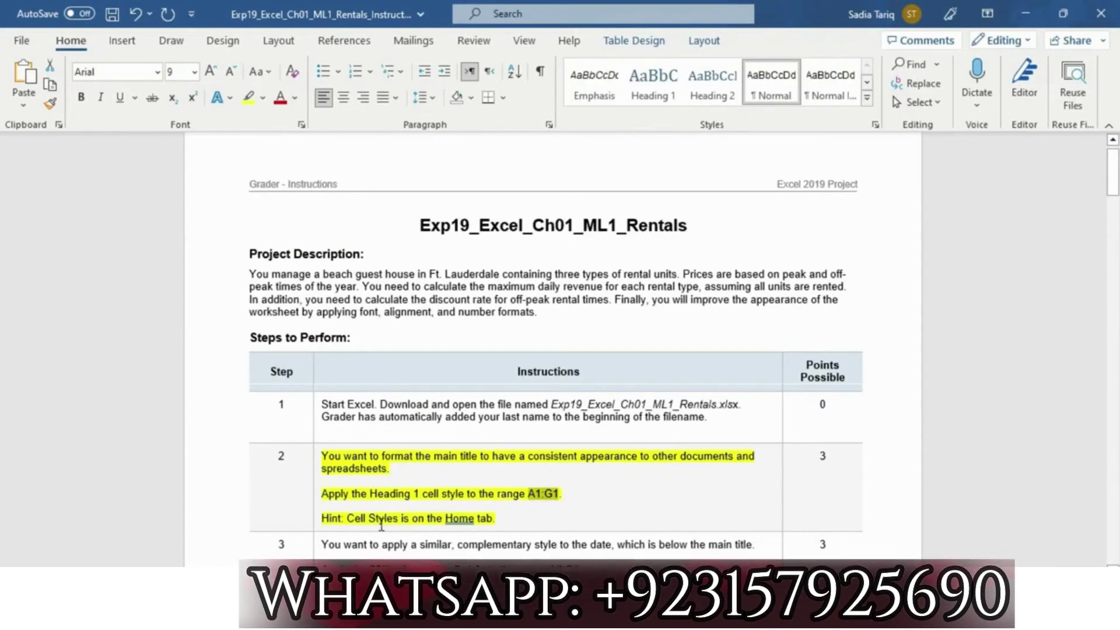
left_click_drag(1114, 196, 1114, 221)
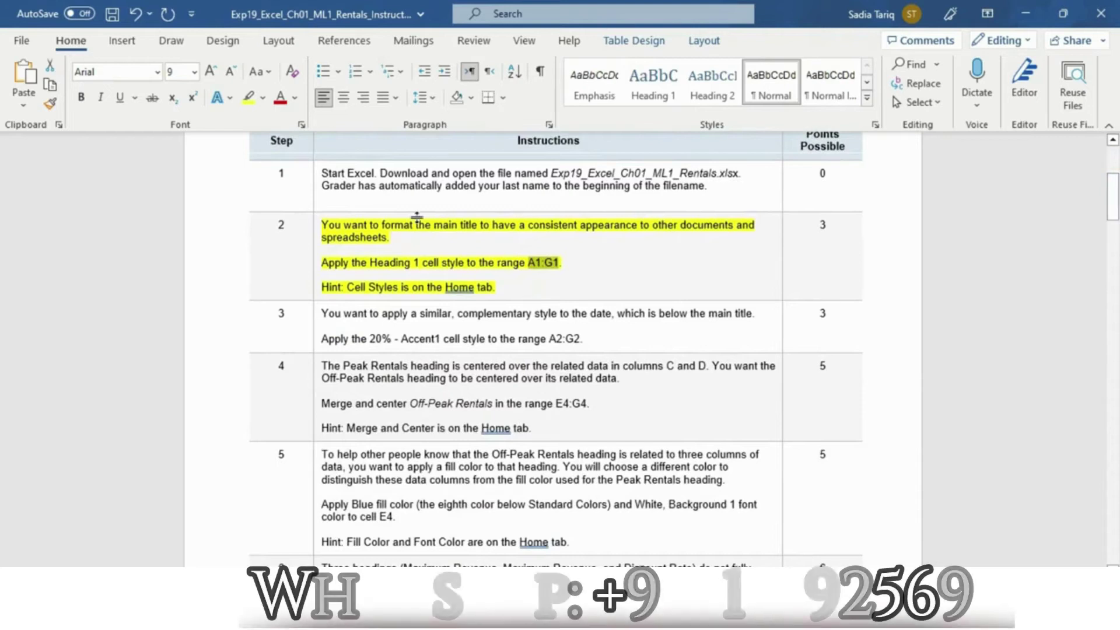
left_click(315, 238)
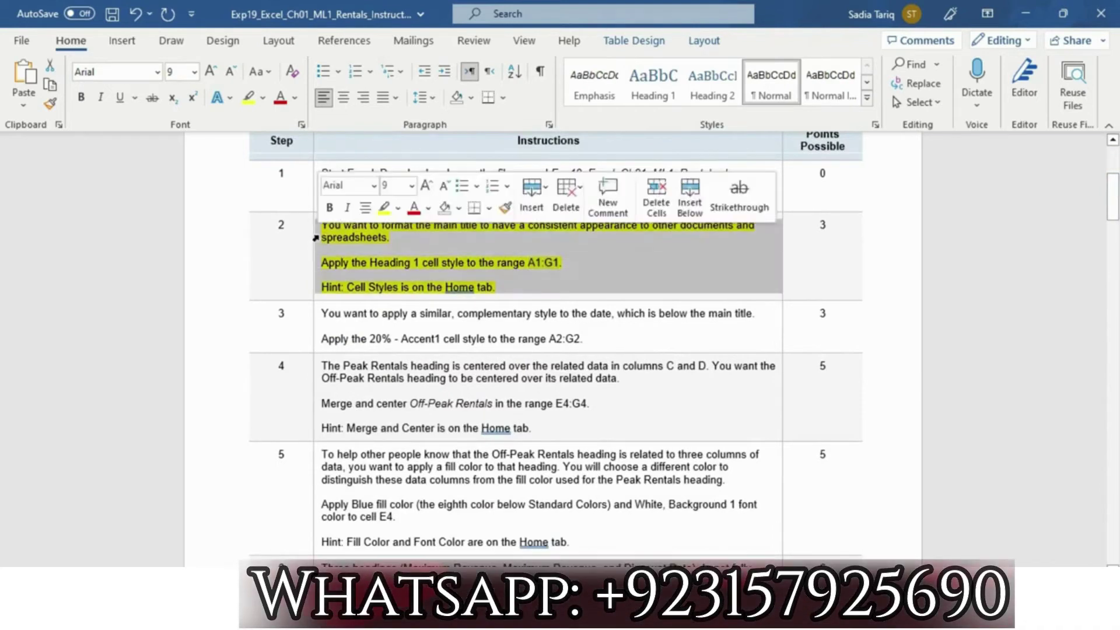
left_click(398, 208)
left_click(431, 308)
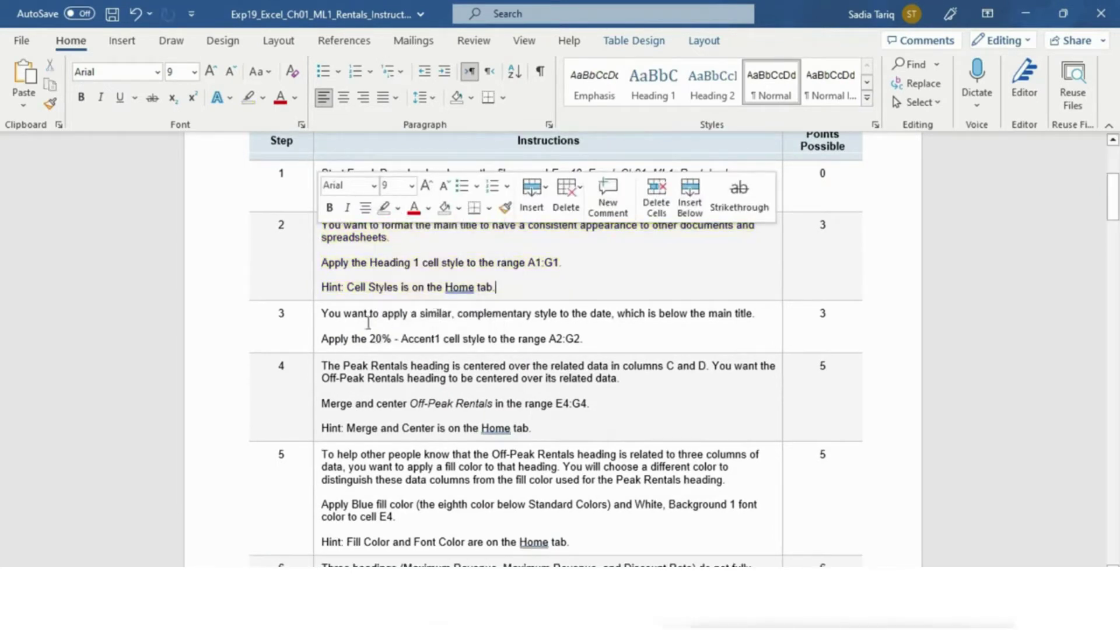
left_click(316, 320)
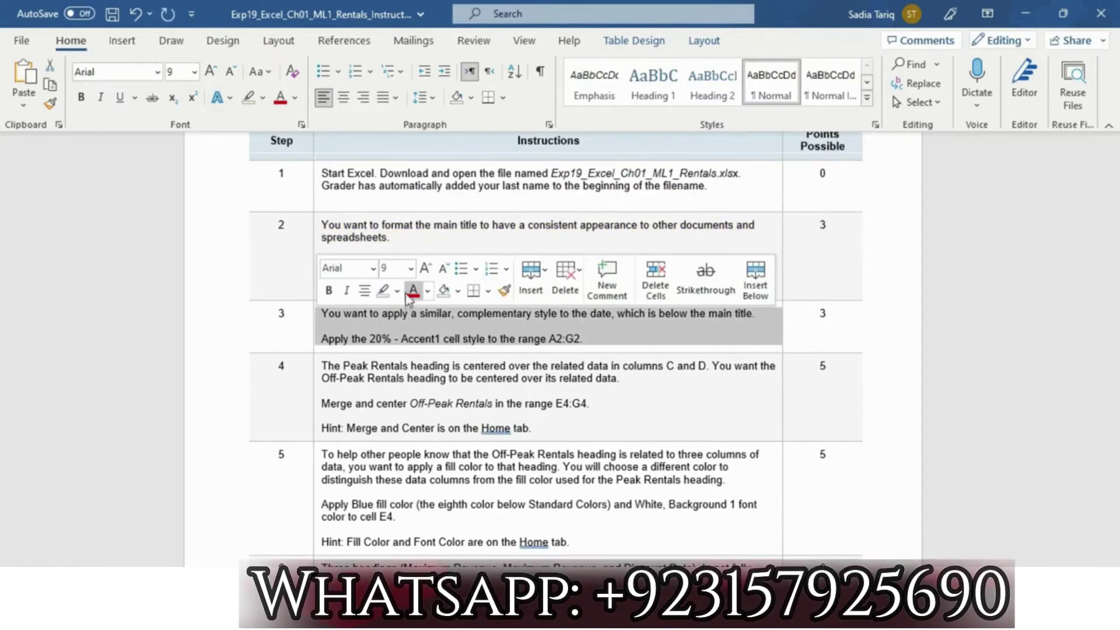
left_click(399, 295)
left_click(392, 313)
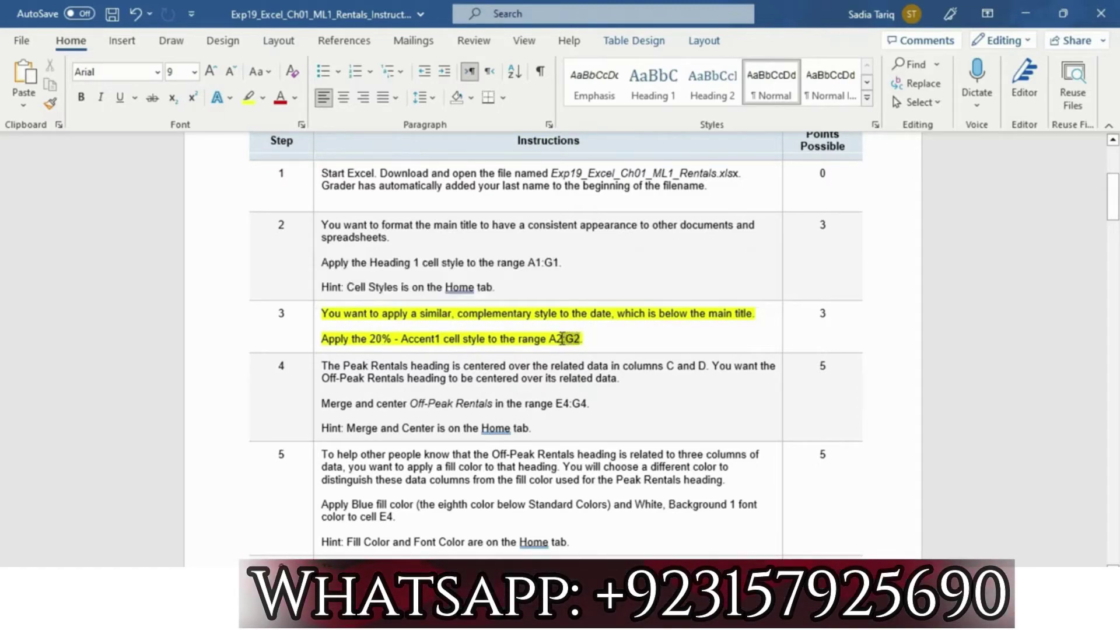
Step: Copy the range reference A2:G2 from the step 3 instructions and use it to select that range in the Excel workbook
left_click_drag(562, 338, 554, 338)
key("ctrl+c")
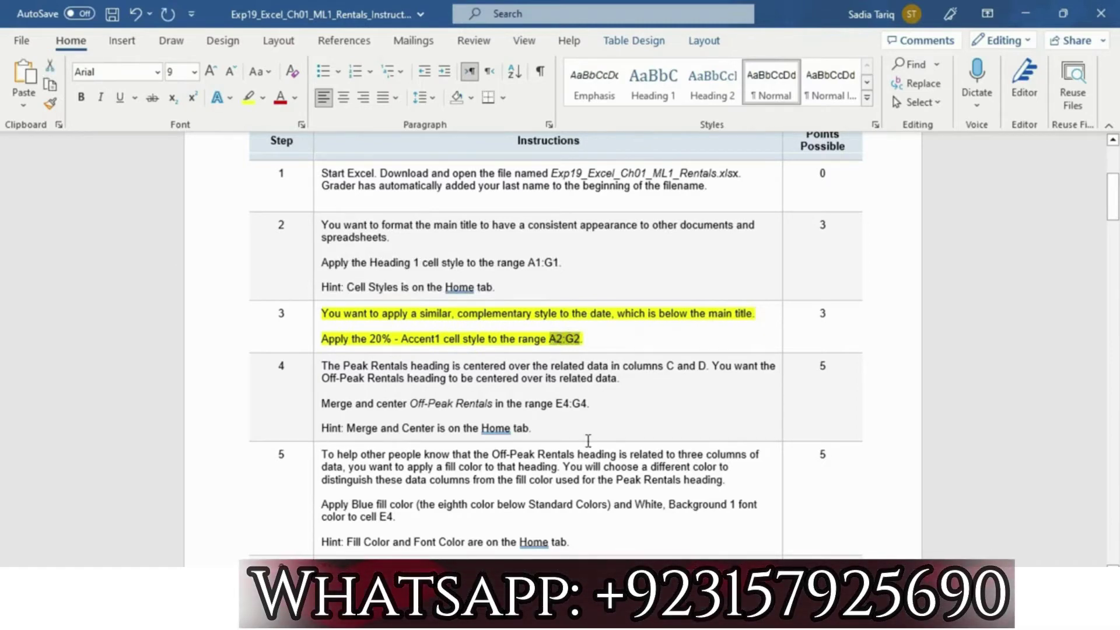
left_click(700, 616)
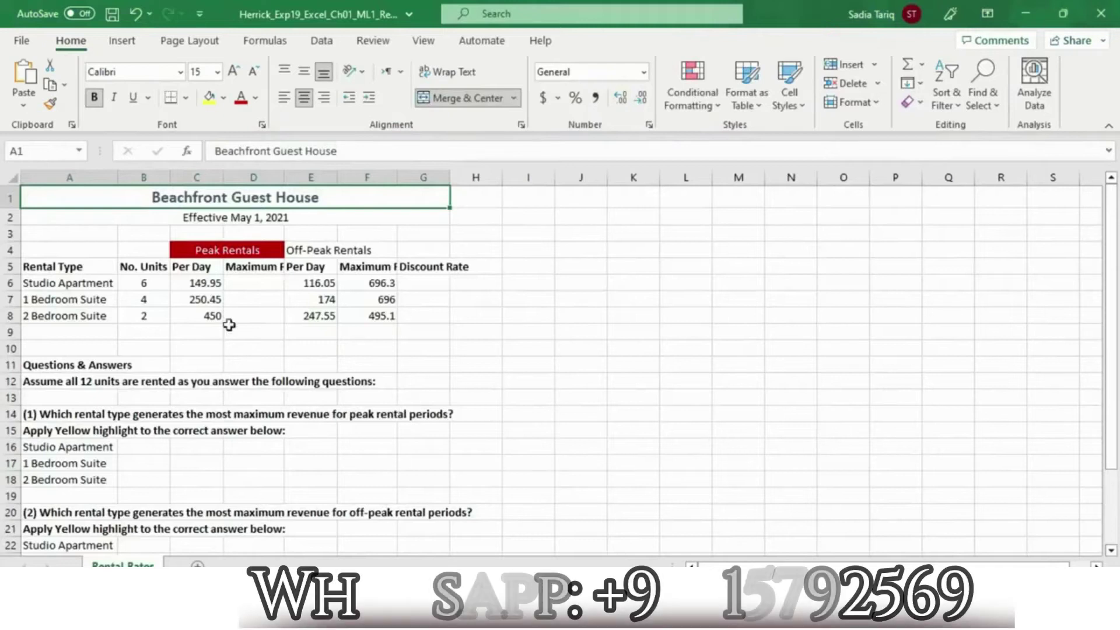
left_click(54, 152)
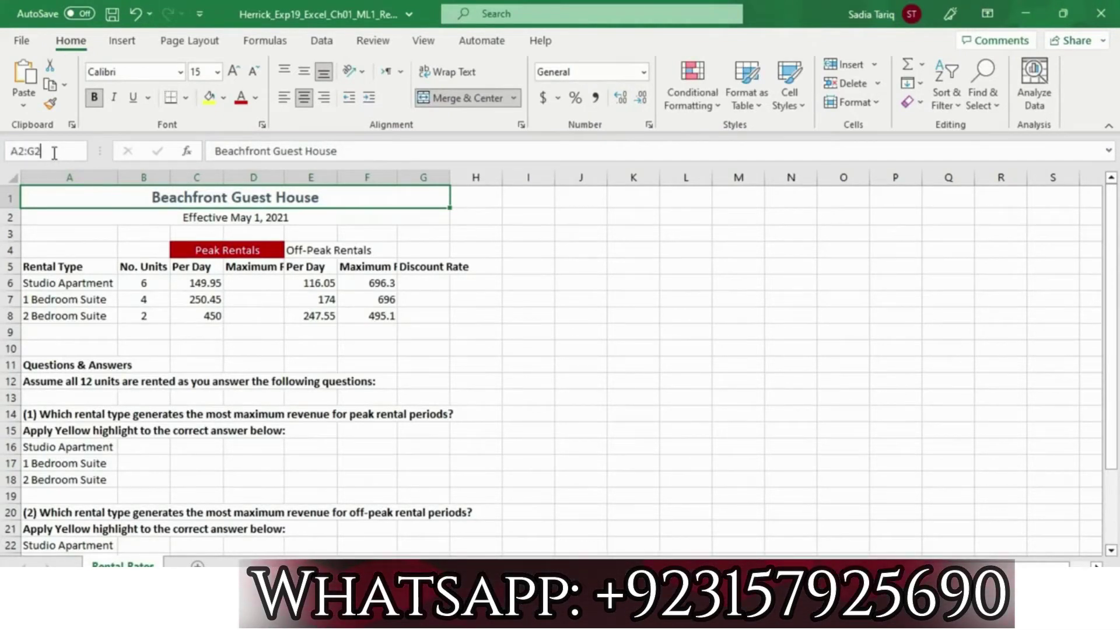
key("Return")
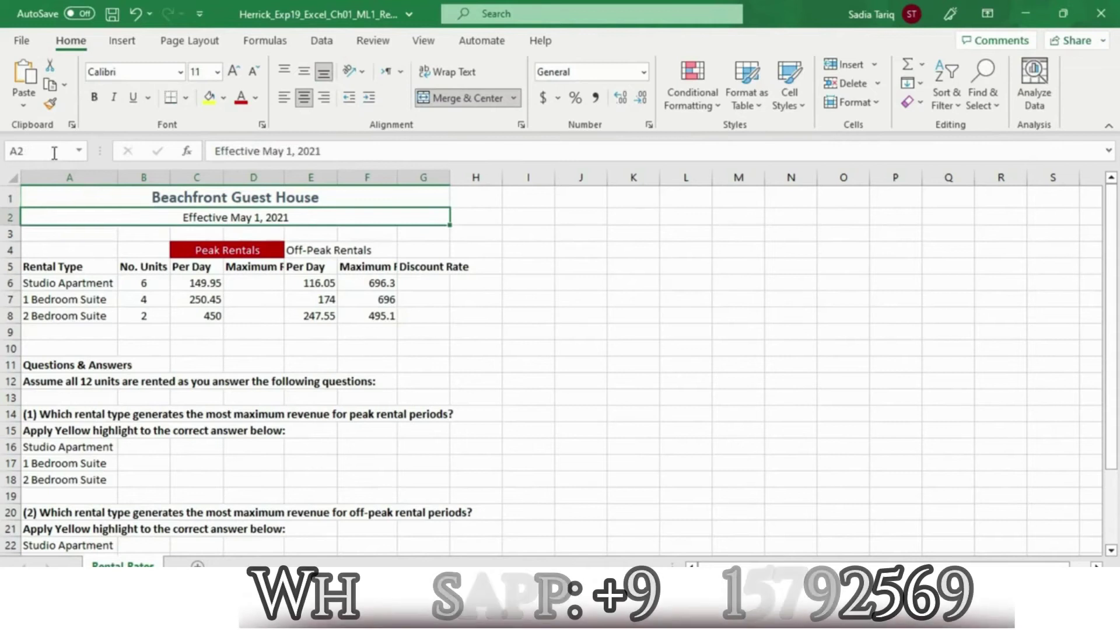
Step: Recheck the step 3 instruction in Word and apply the 20% - Accent1 cell style to the date range A2:G2 in Excel
left_click(785, 108)
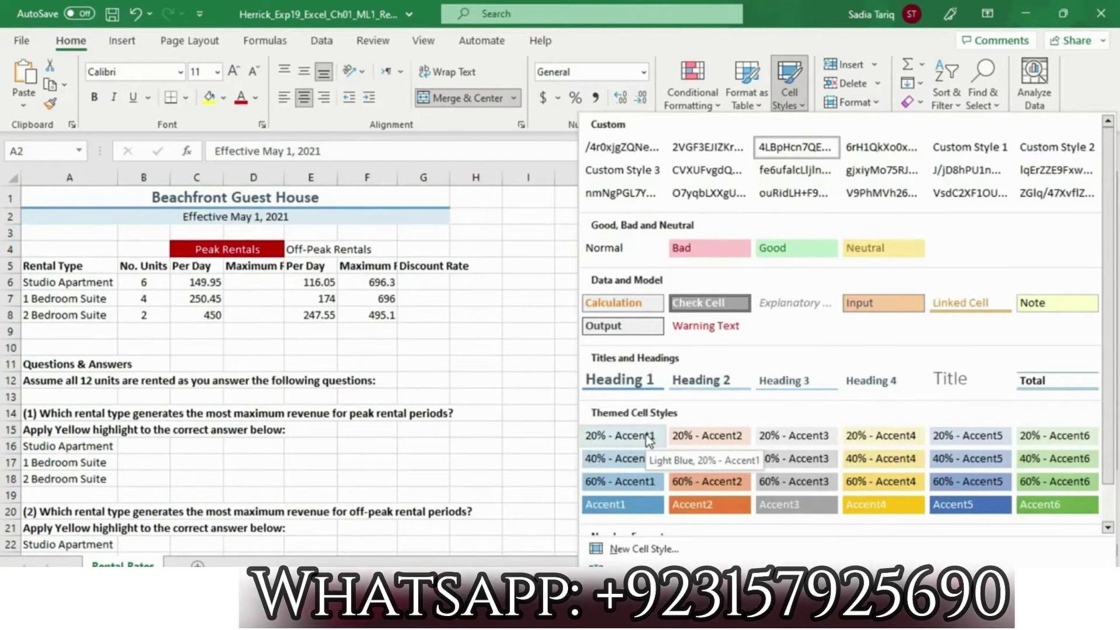
left_click(398, 613)
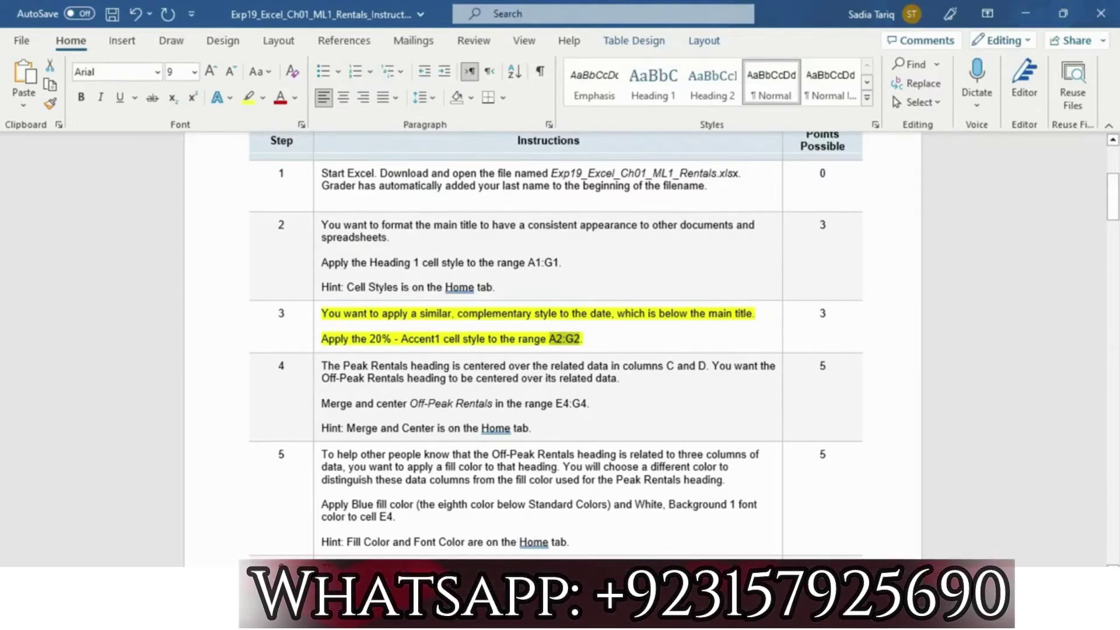
key("alt+Tab")
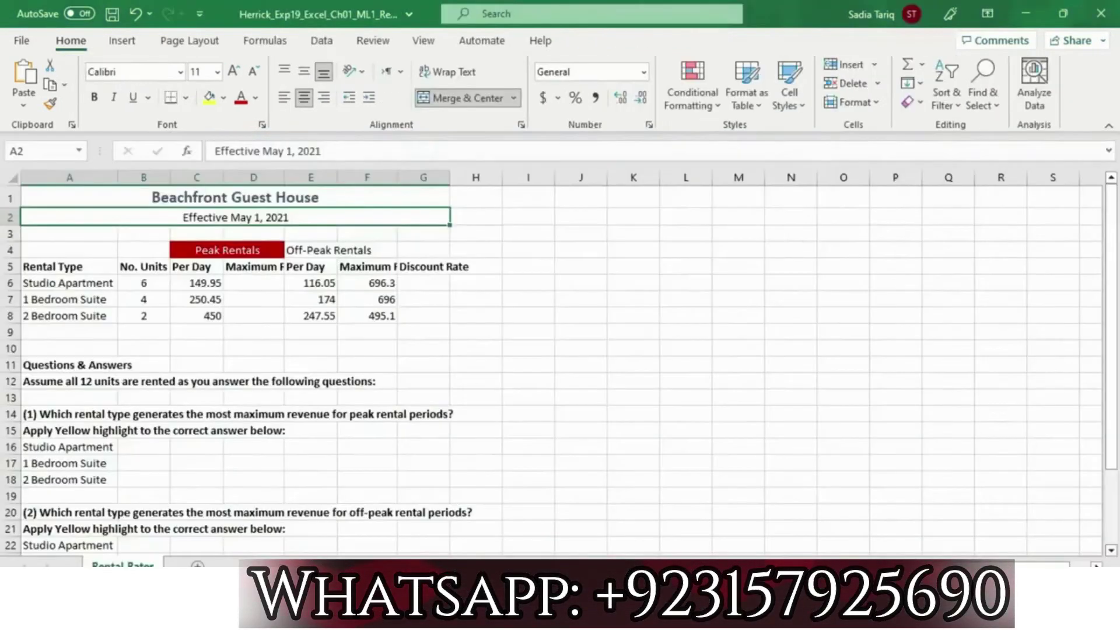
left_click(793, 99)
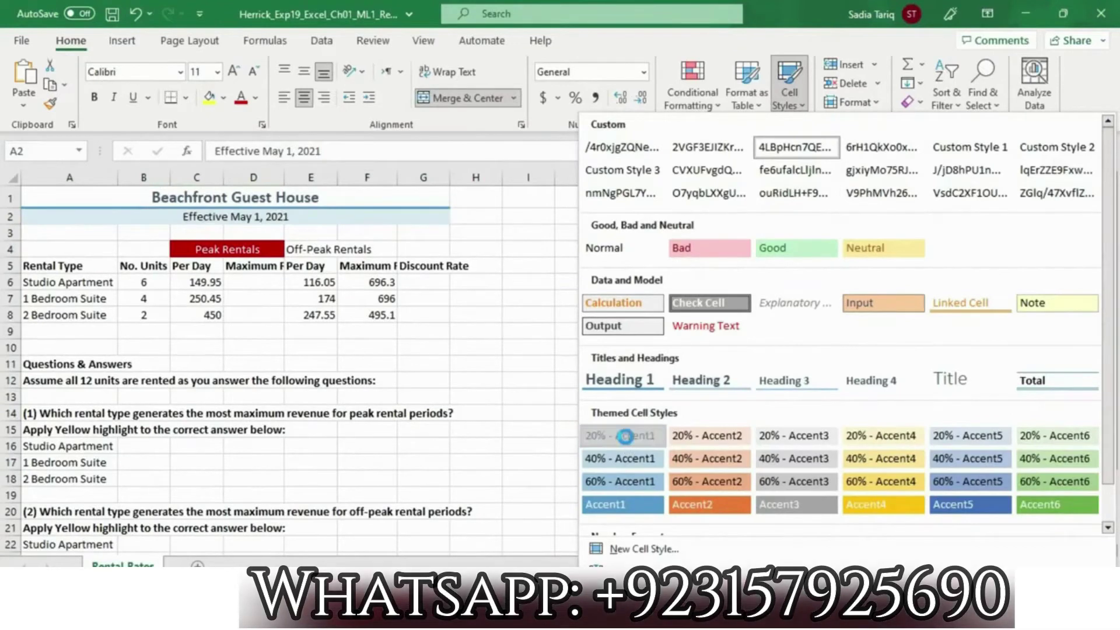
left_click(625, 437)
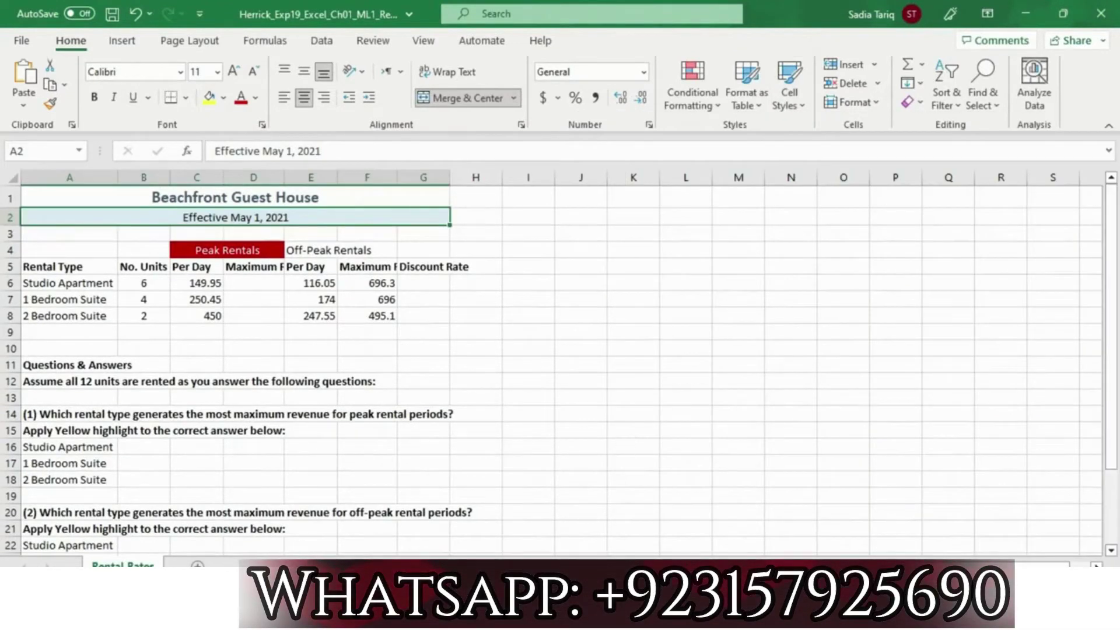
Step: Switch to the Word instructions, clear the step 3 highlight, and highlight the step 4 instructions in yellow
key("alt+Tab")
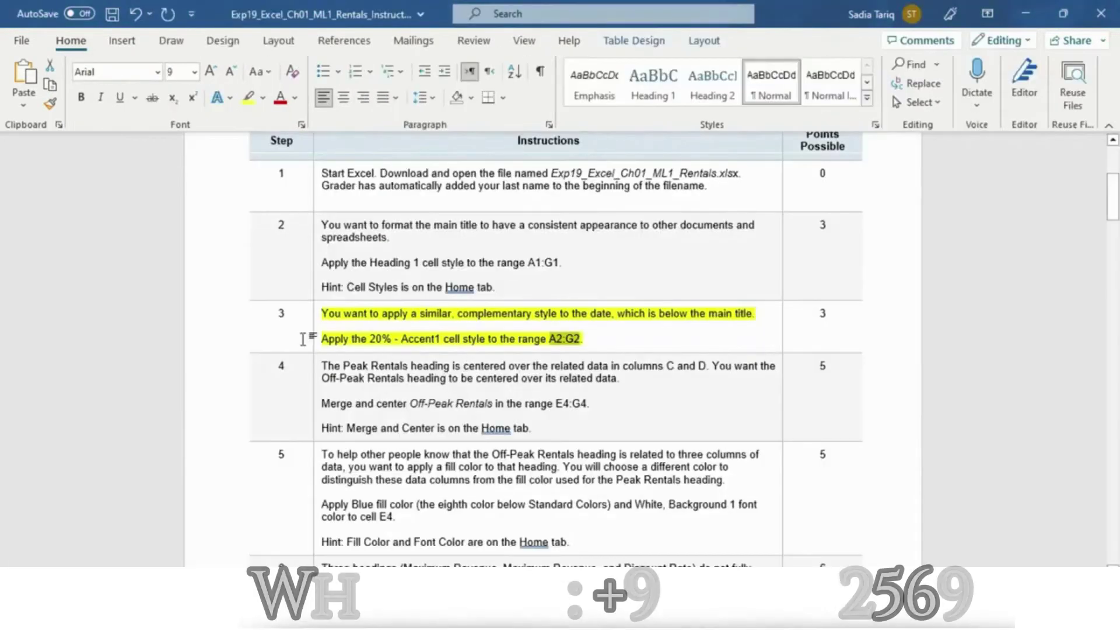
left_click(318, 320)
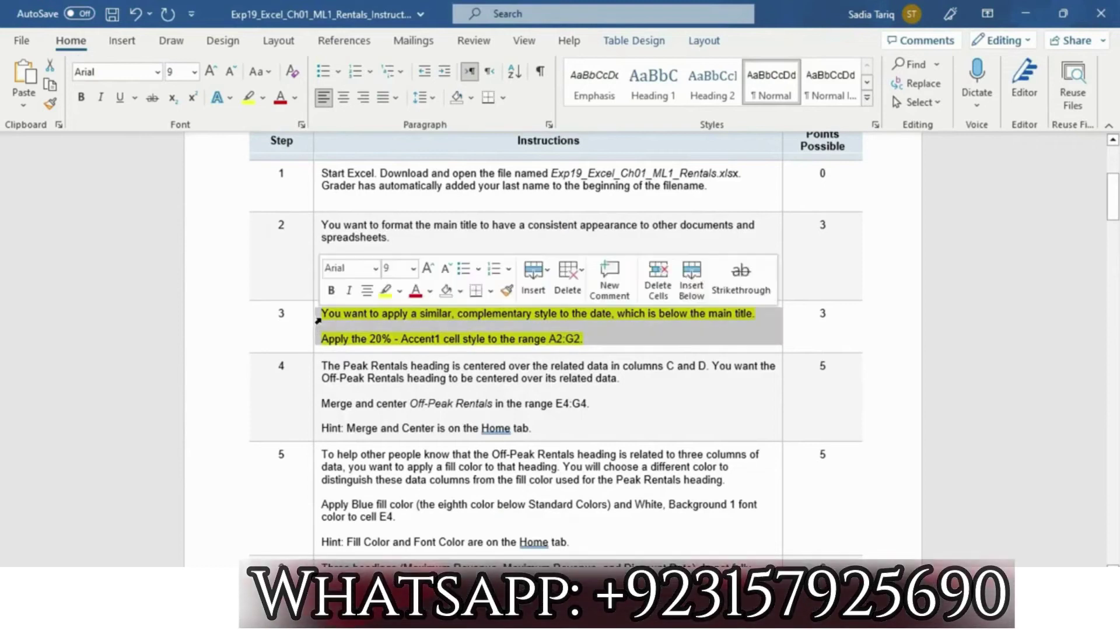
left_click(400, 291)
left_click(375, 387)
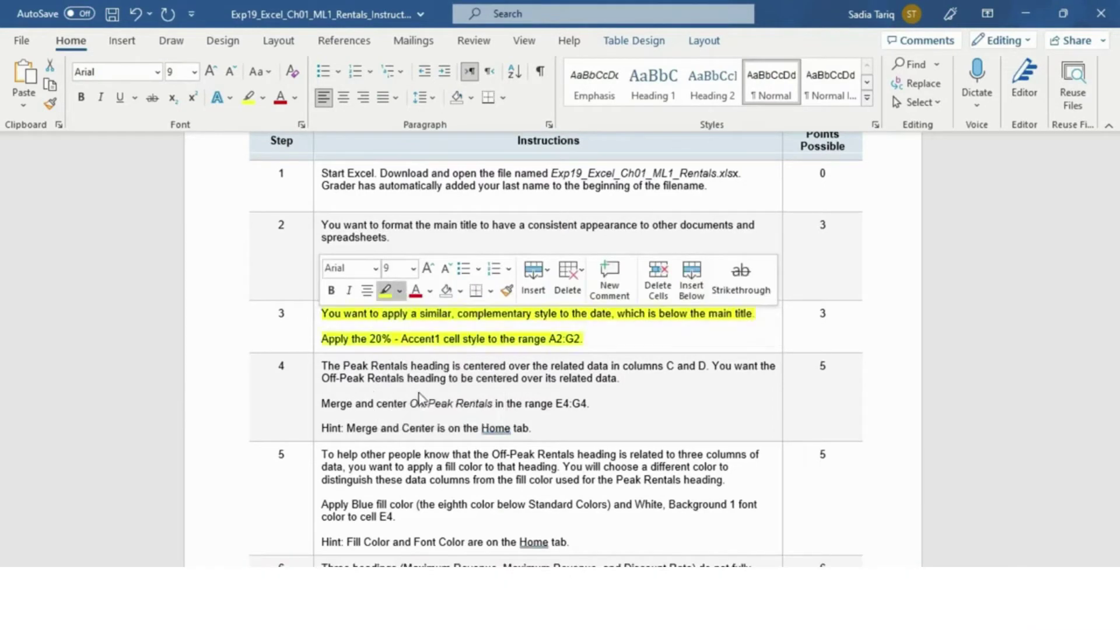
left_click(318, 373)
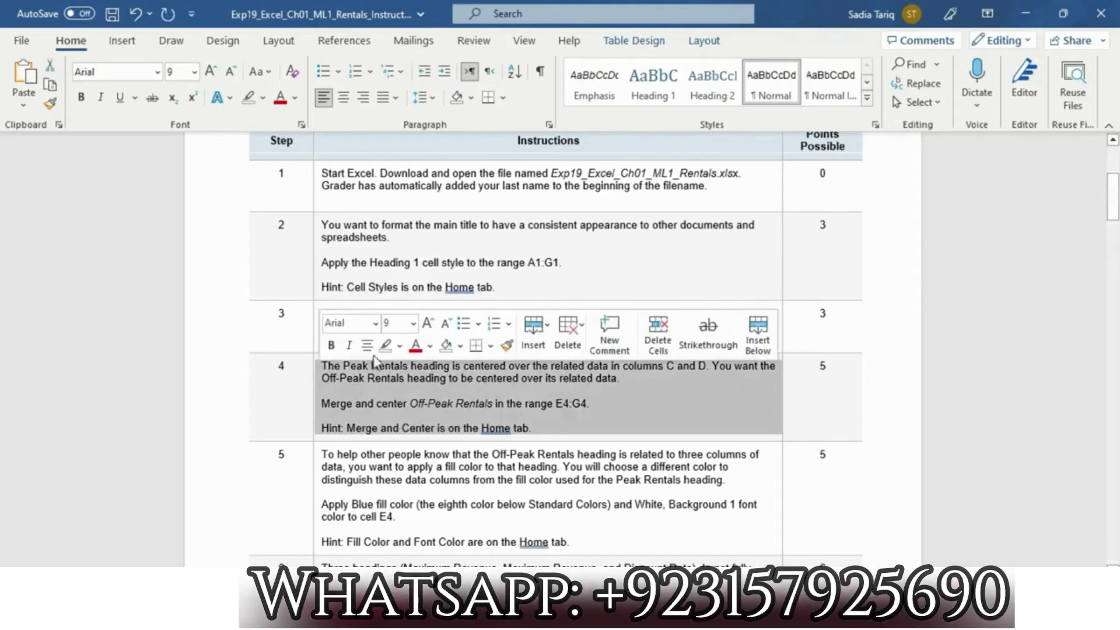
left_click(399, 346)
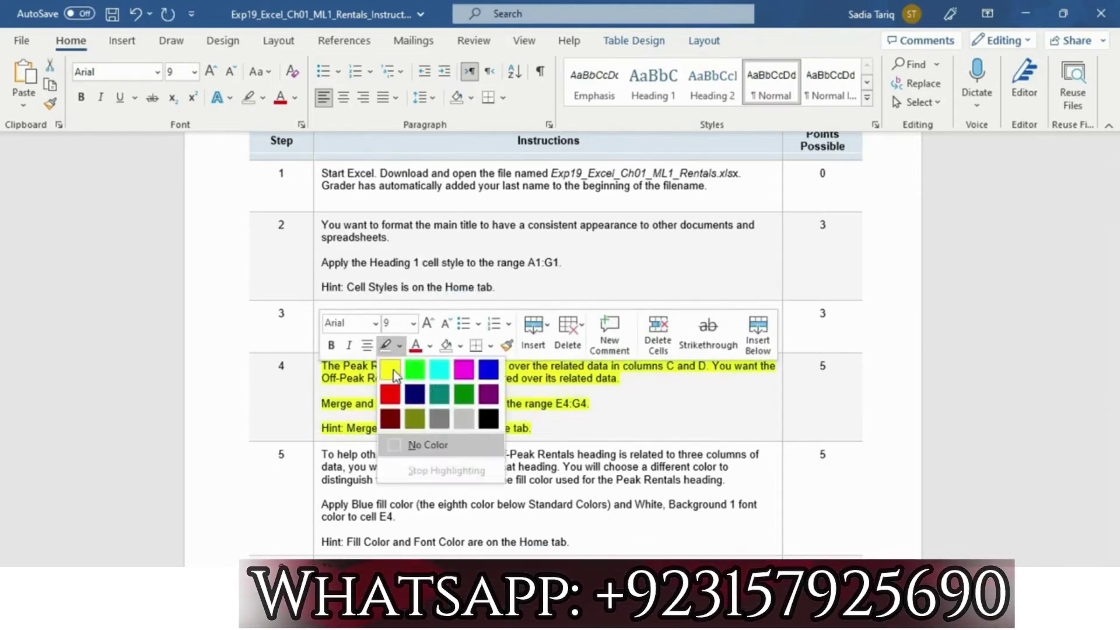
left_click(393, 370)
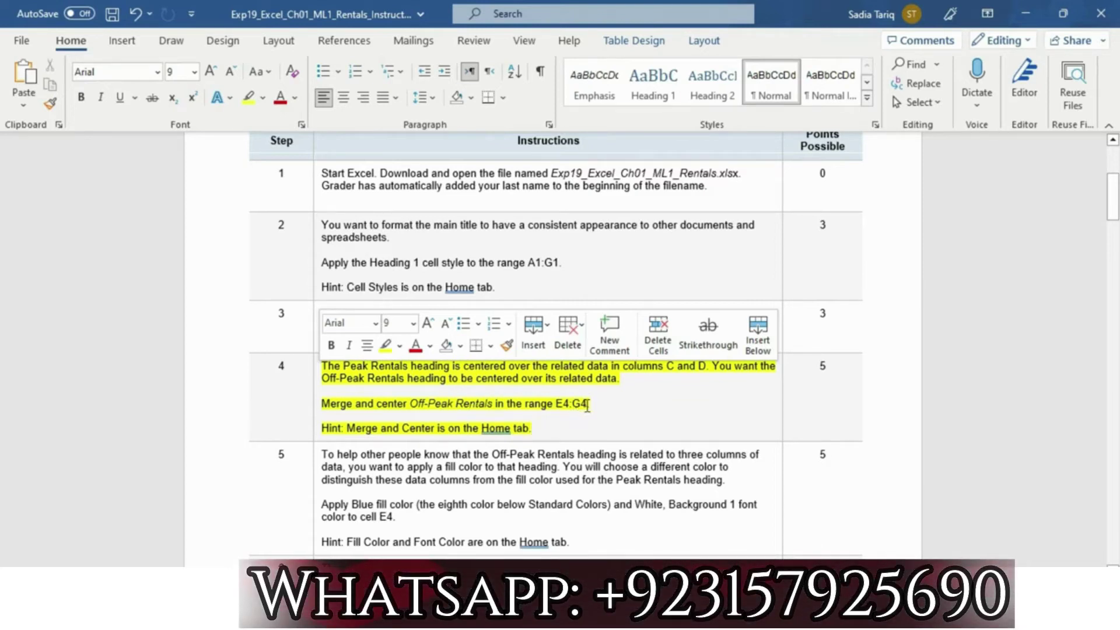
Step: Review the step 4 instruction, switch to the Excel workbook, and merge and center the Off-Peak Rentals heading across E4:G4
left_click_drag(325, 403, 544, 410)
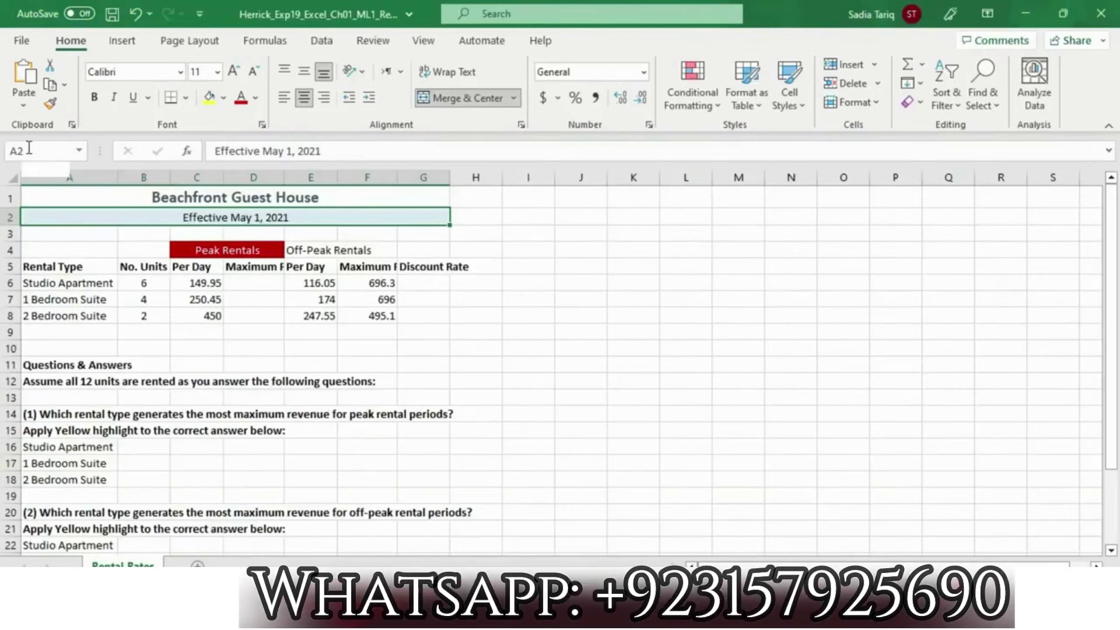
left_click(28, 148)
key("BackSpace")
type("E4:G4")
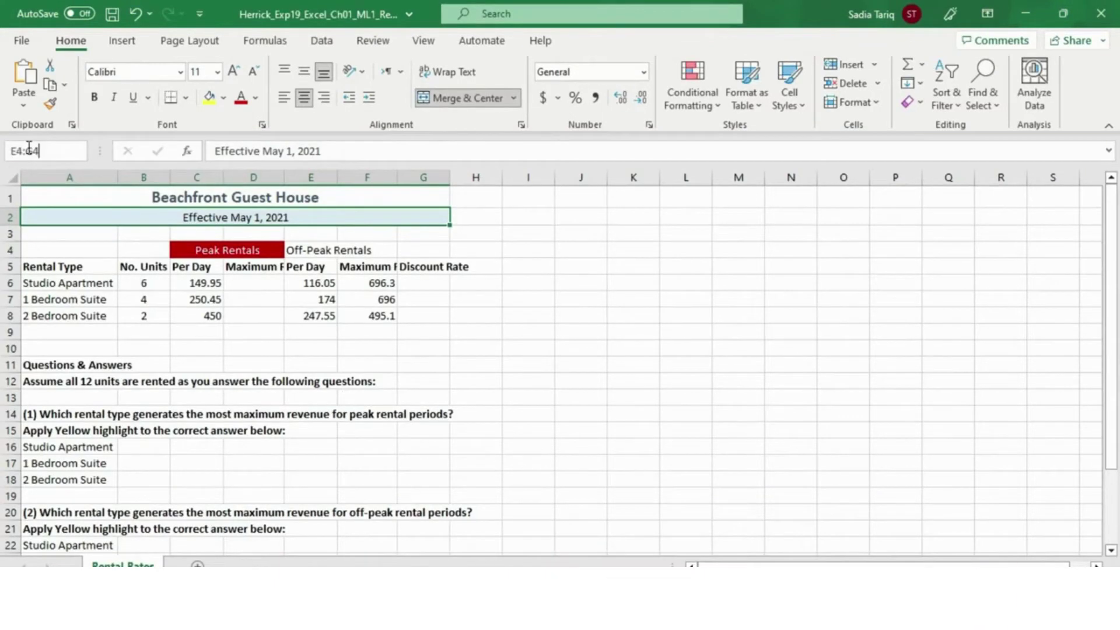
key("Return")
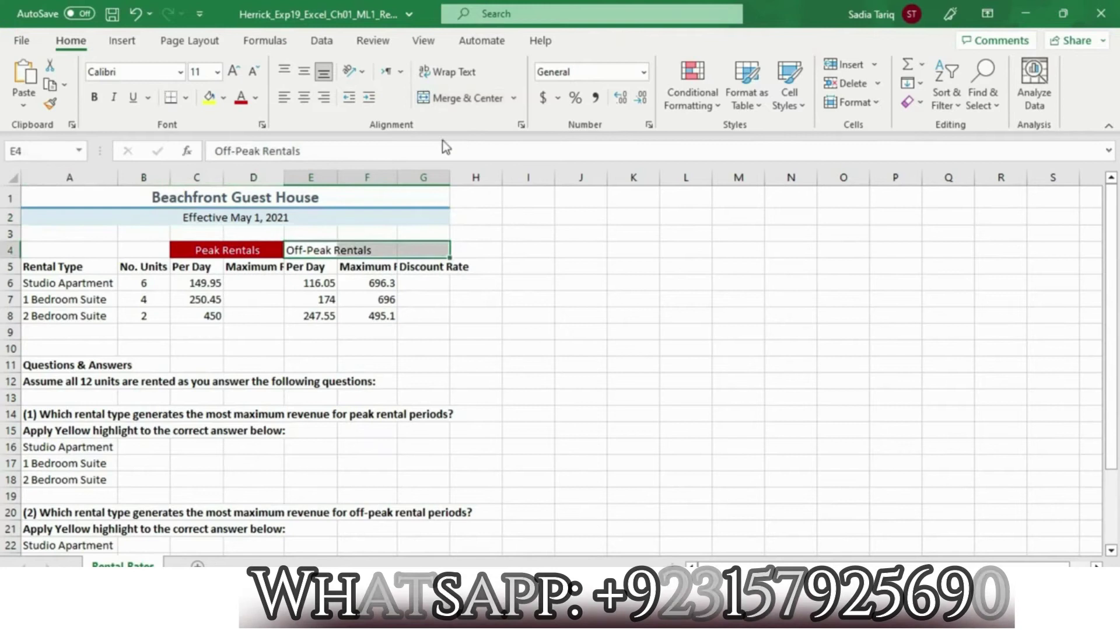
left_click(478, 100)
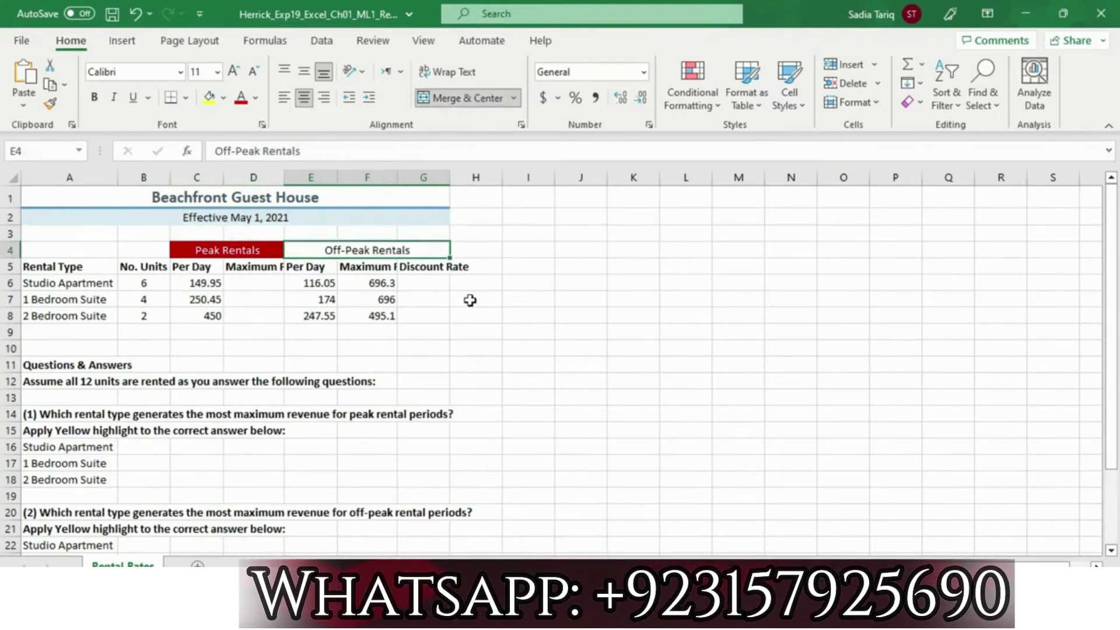
Step: Switch back to the Word instructions, clear the step 4 highlight, and highlight the step 5 instructions in yellow
key("alt+Tab")
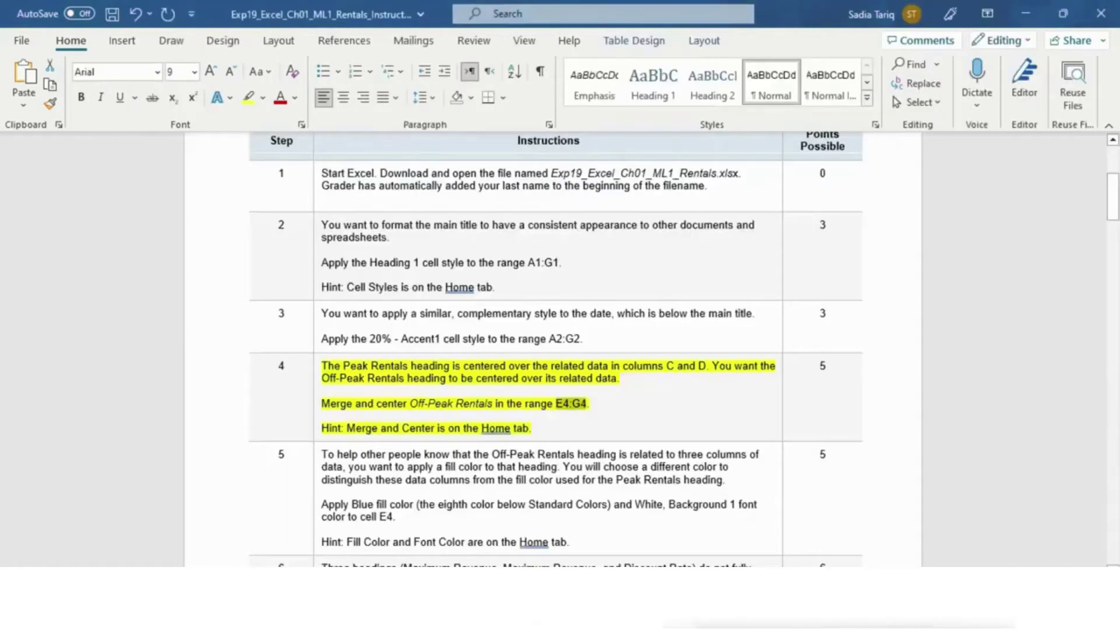
left_click(322, 385)
left_click(400, 360)
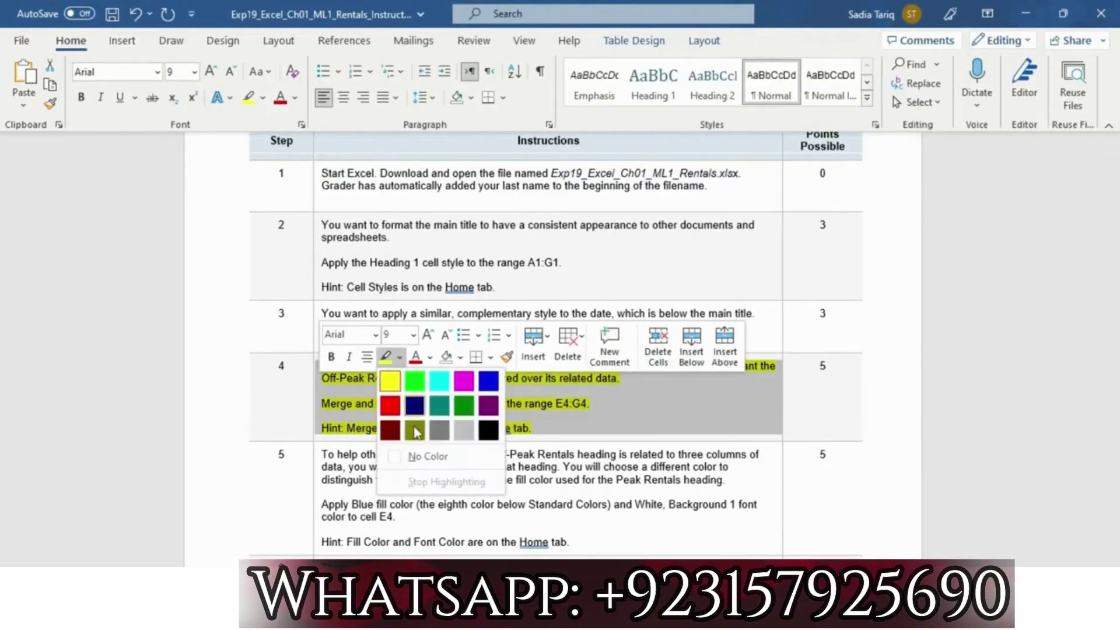
left_click(411, 456)
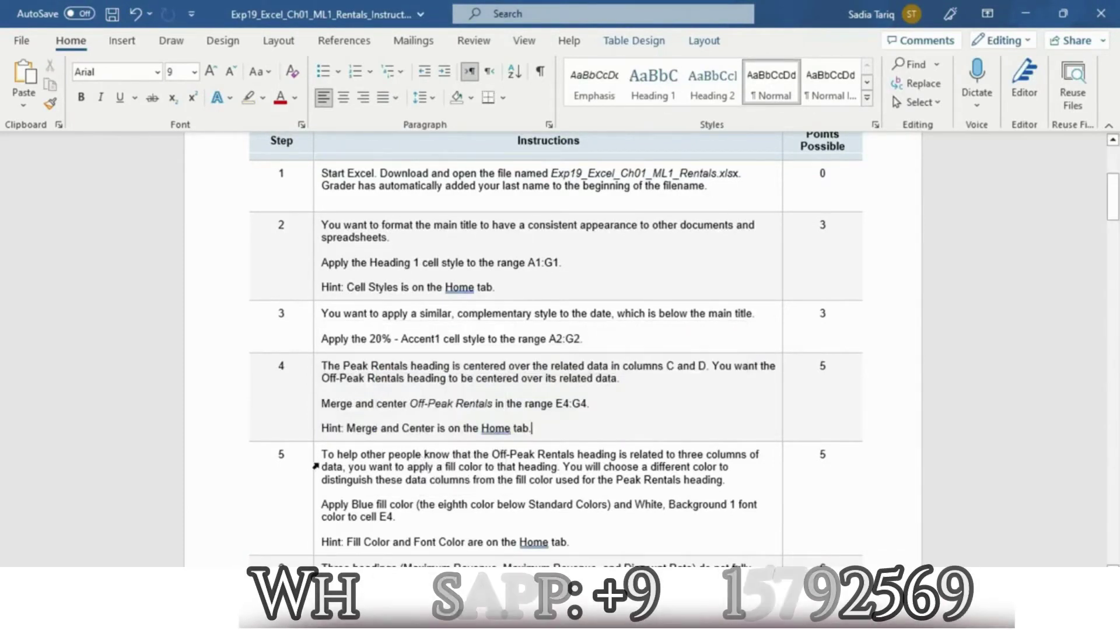
left_click(315, 466)
left_click(398, 436)
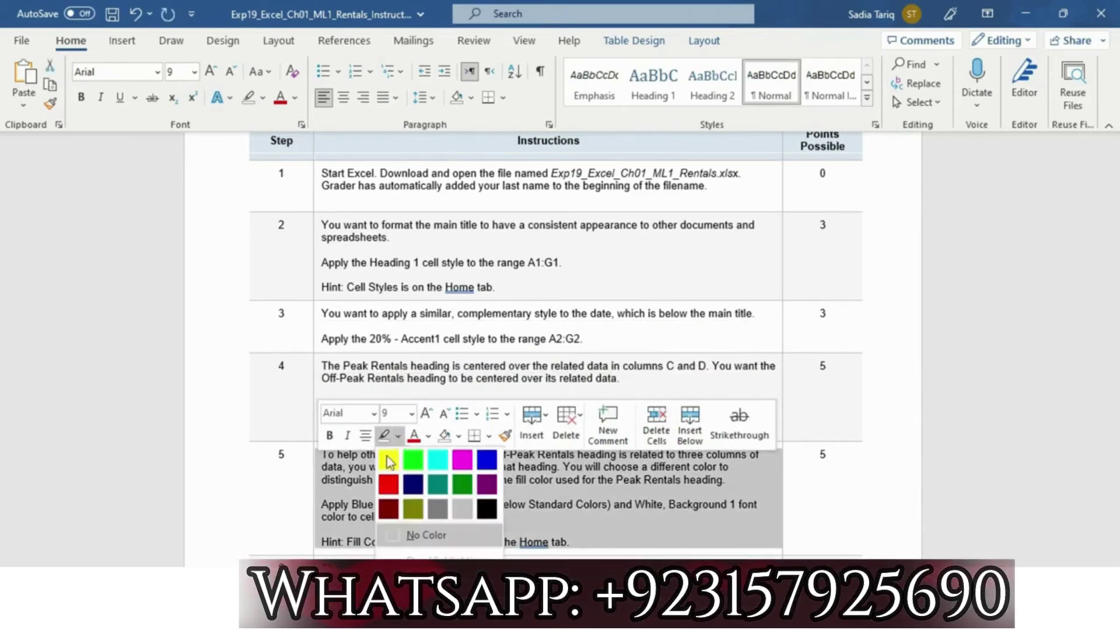
left_click(390, 462)
Step: Check the fill color instruction in step 5 and apply the standard Blue fill color to cell E4 in Excel
left_click_drag(1115, 211, 1116, 243)
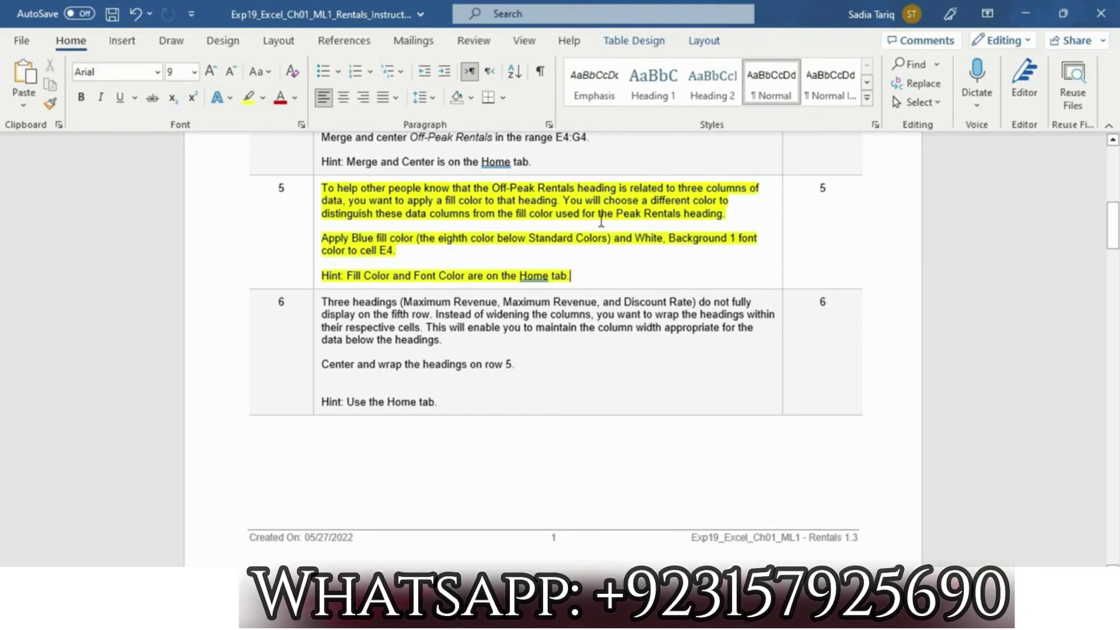
triple_click(325, 239)
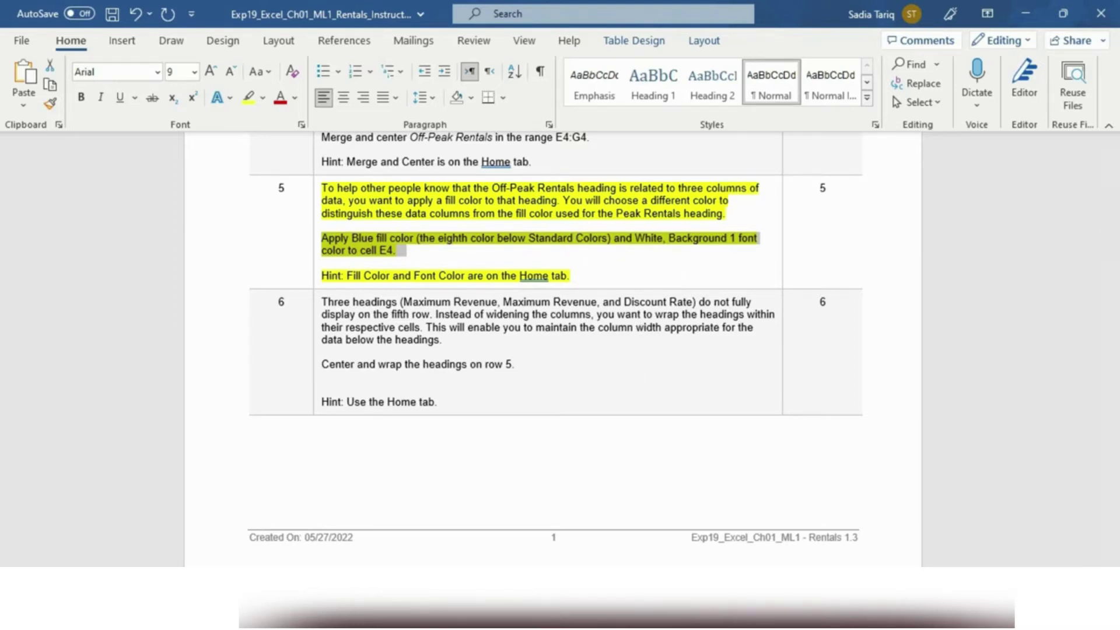
left_click(702, 614)
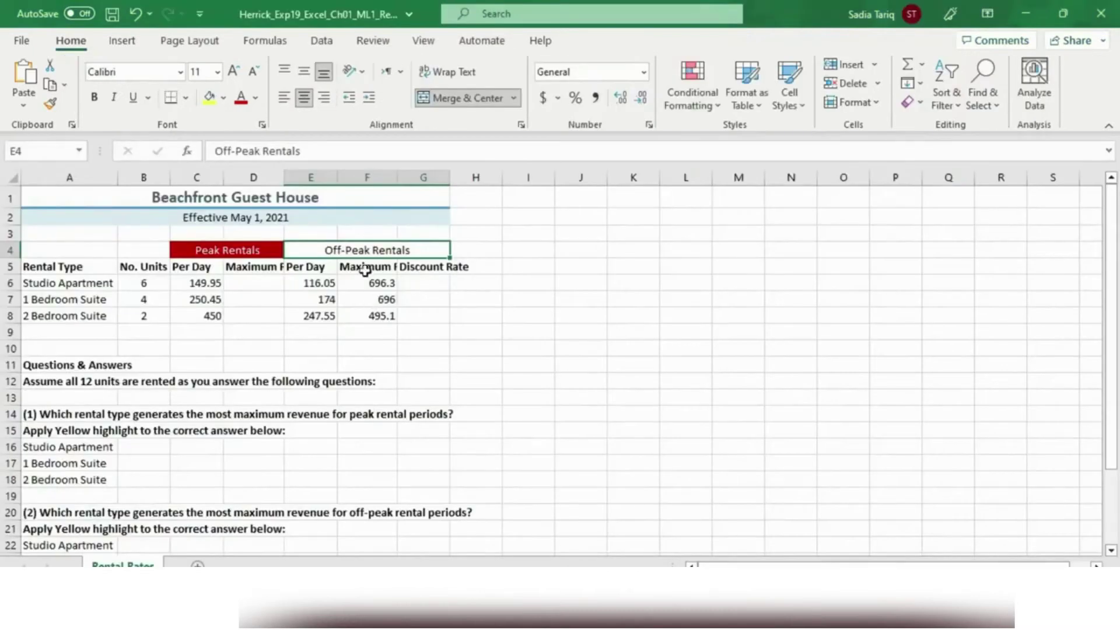
left_click(225, 98)
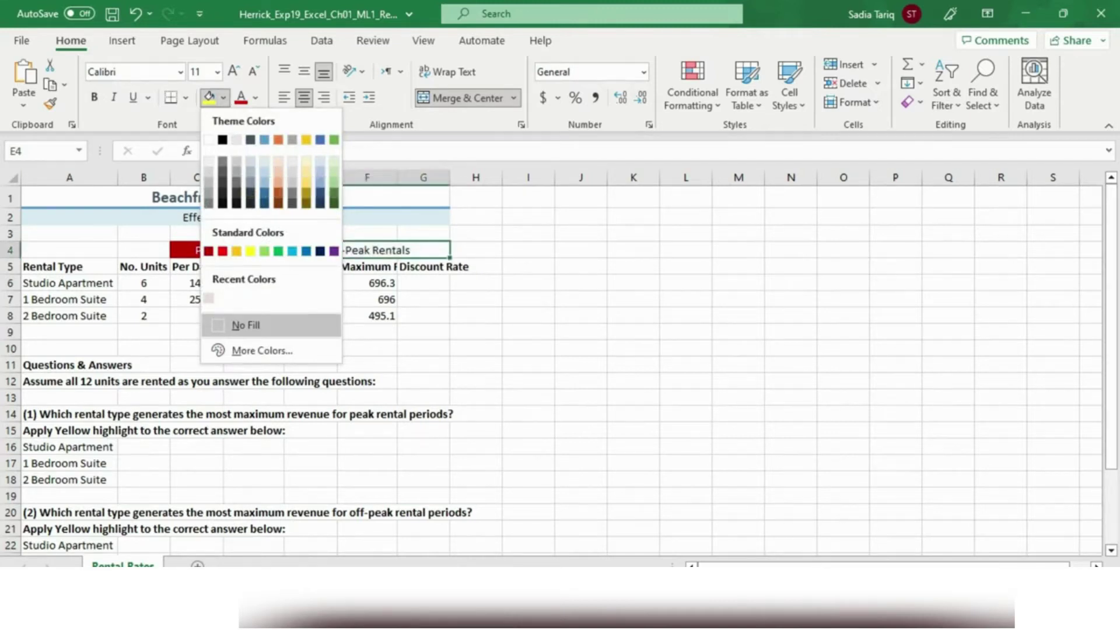
left_click(583, 613)
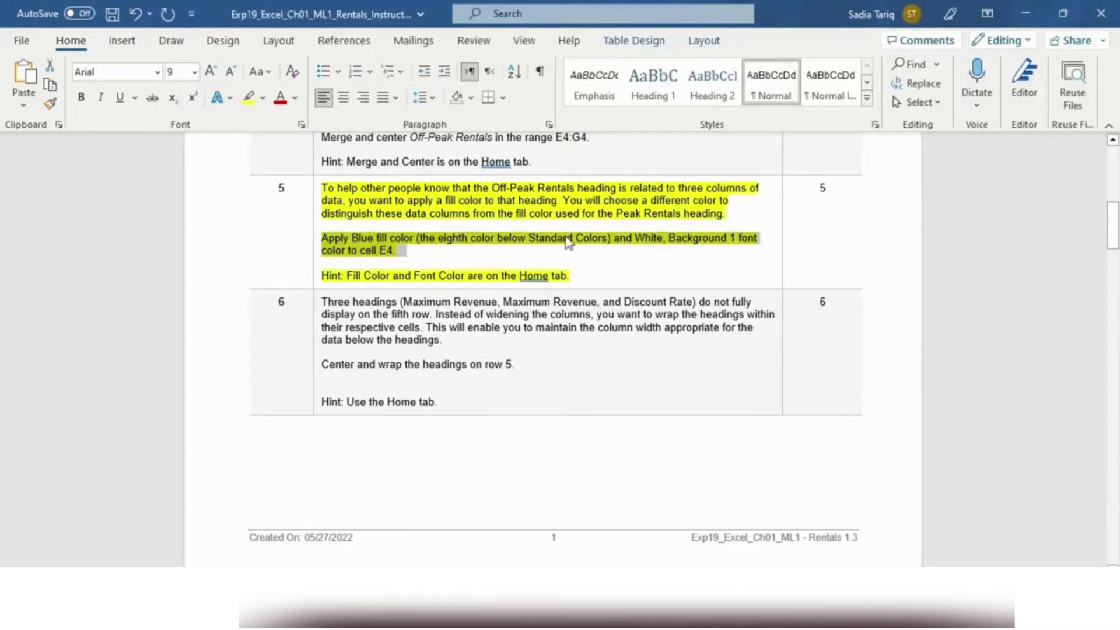
left_click(677, 610)
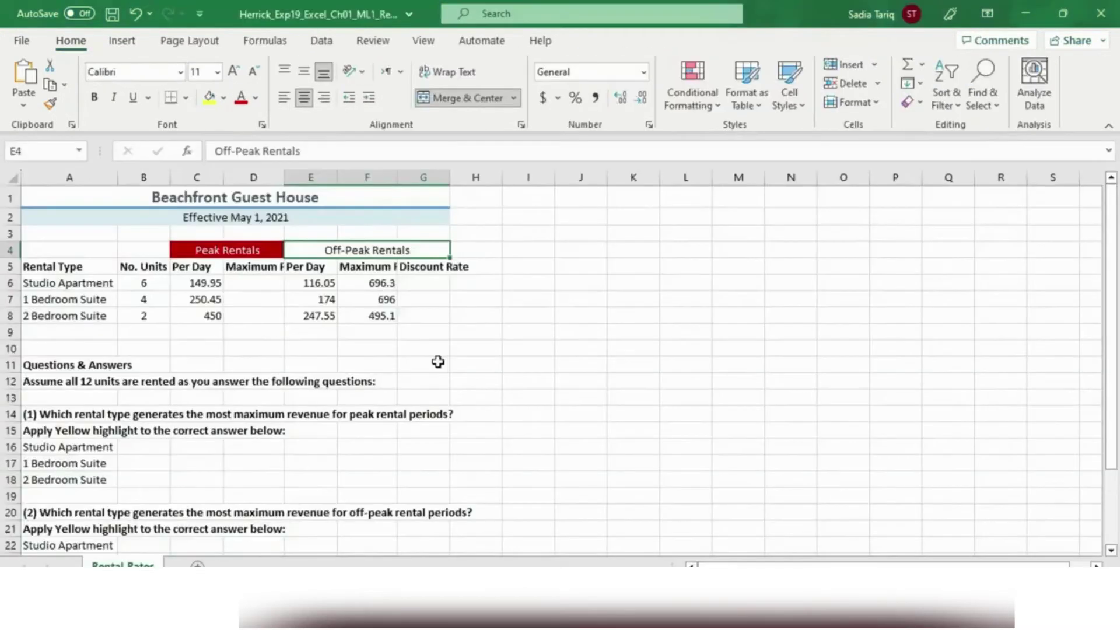
left_click(224, 98)
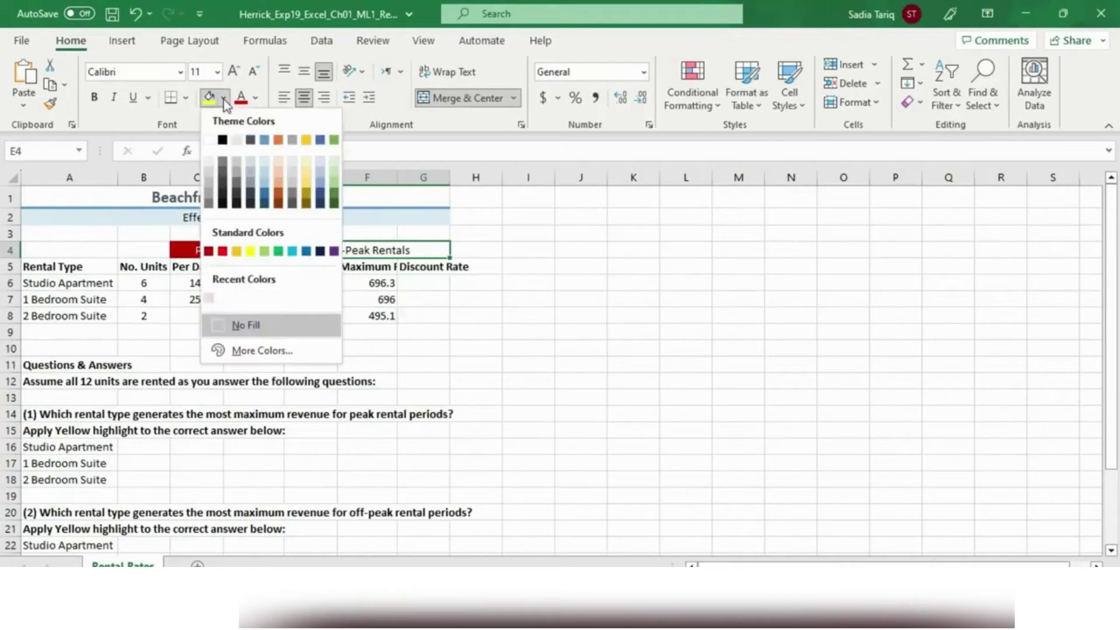
left_click(303, 254)
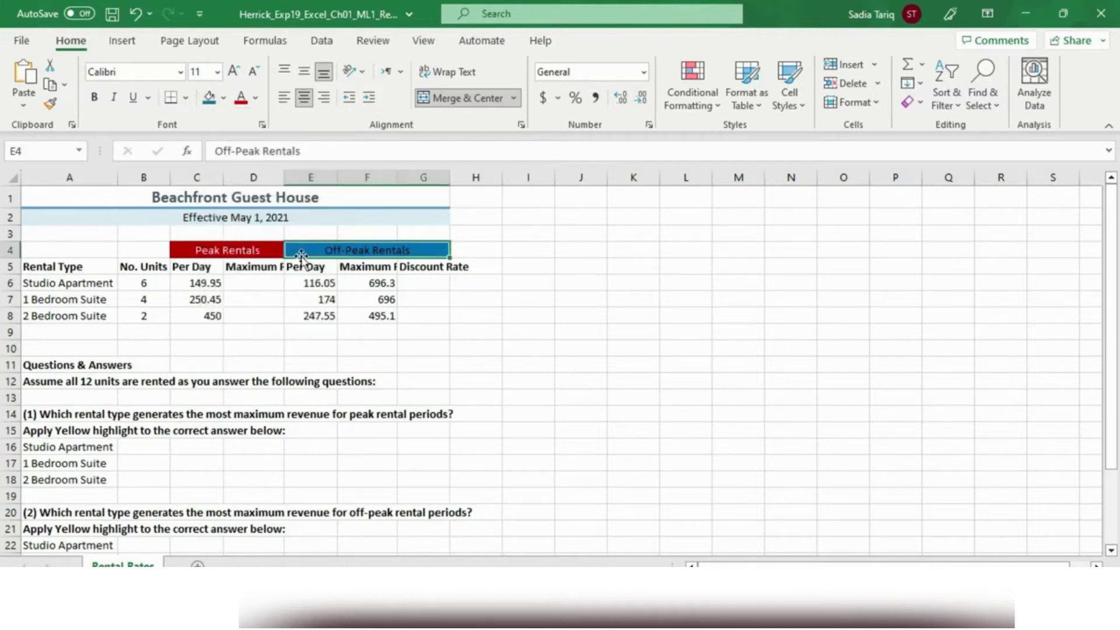
Step: Recheck the step 5 instruction in Word and apply the White, Background 1 font color to cell E4 in Excel
key("alt+Tab")
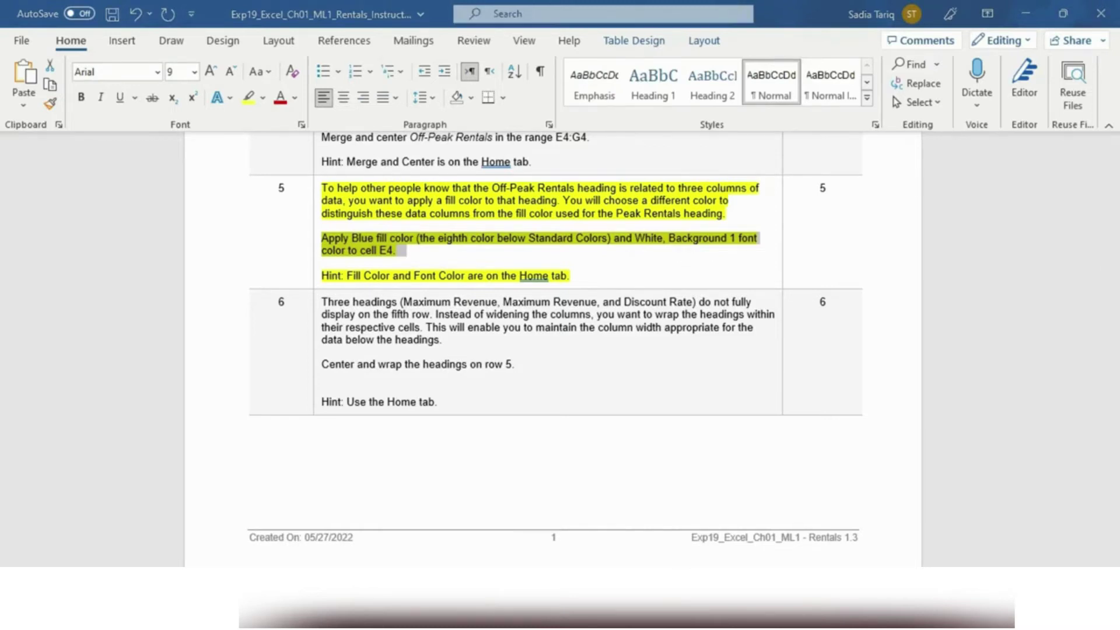
key("alt+Tab")
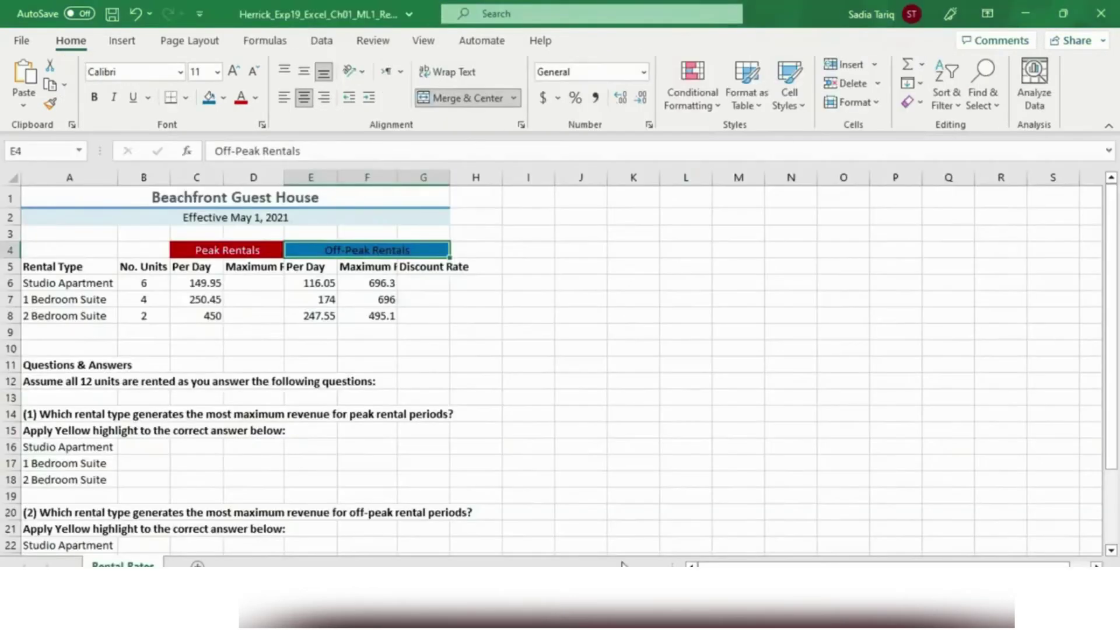
left_click(256, 98)
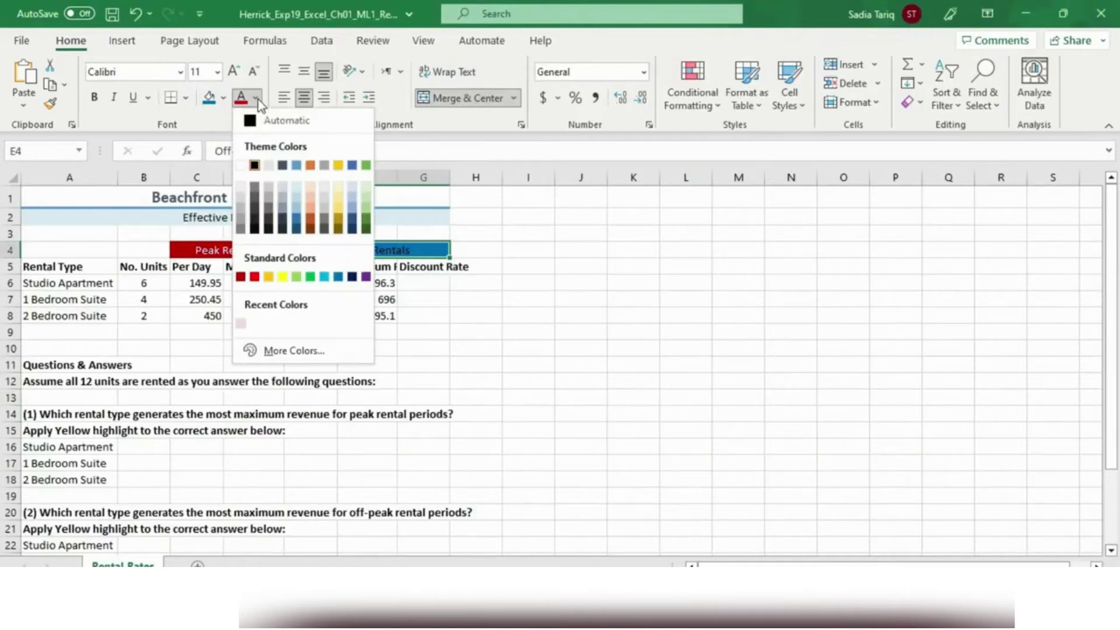
left_click(241, 166)
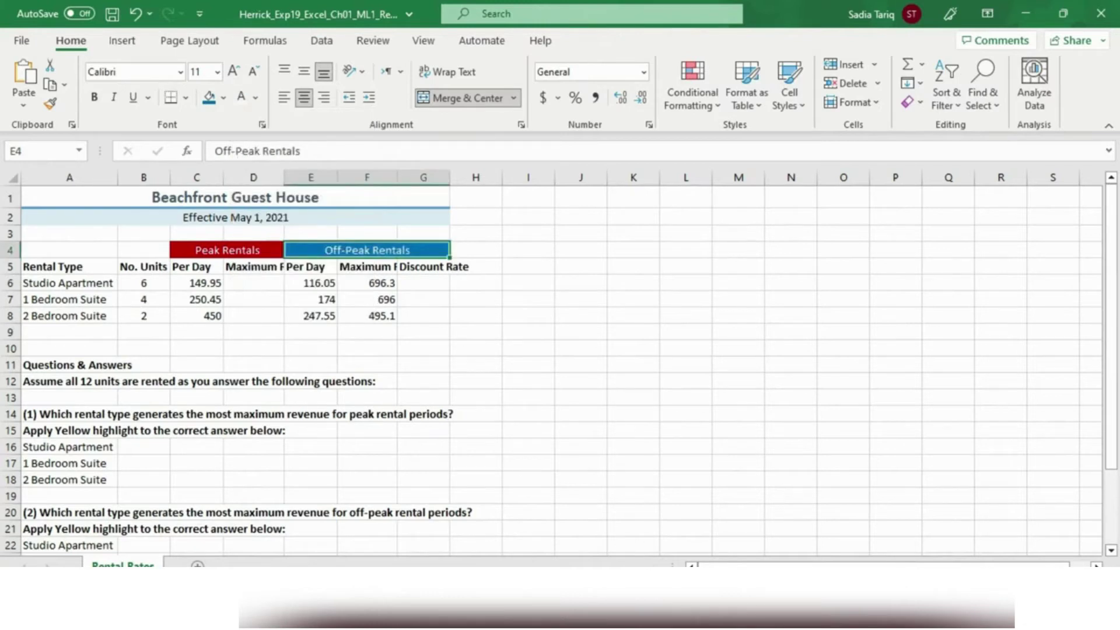
Step: Return to the Word instructions, clear the step 5 highlight, and highlight the step 6 instructions in yellow
key("alt+Tab")
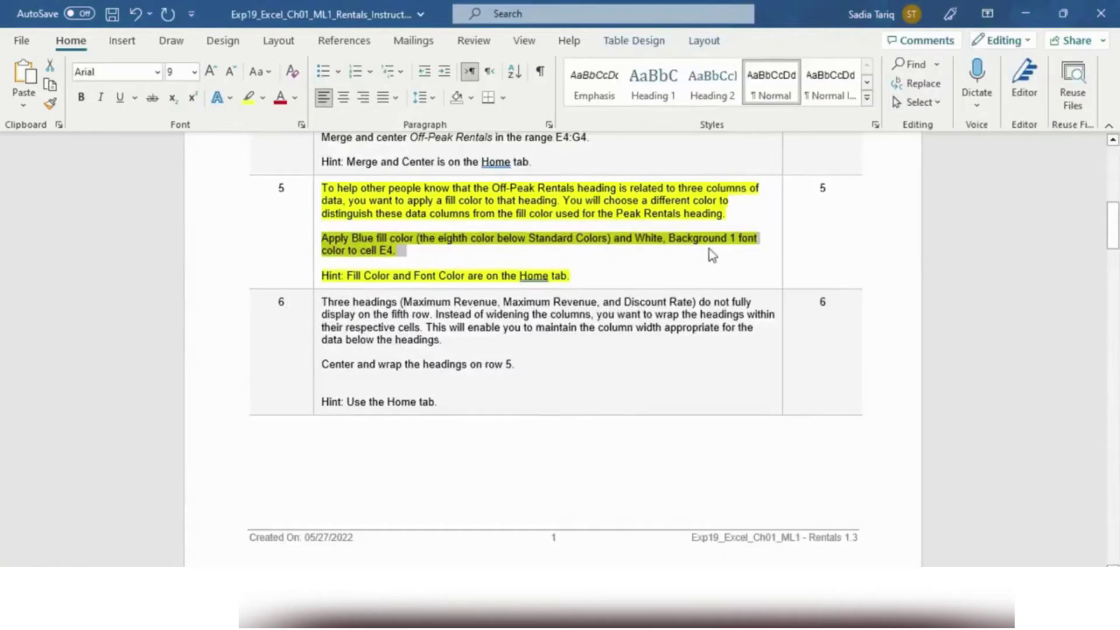
left_click(317, 214)
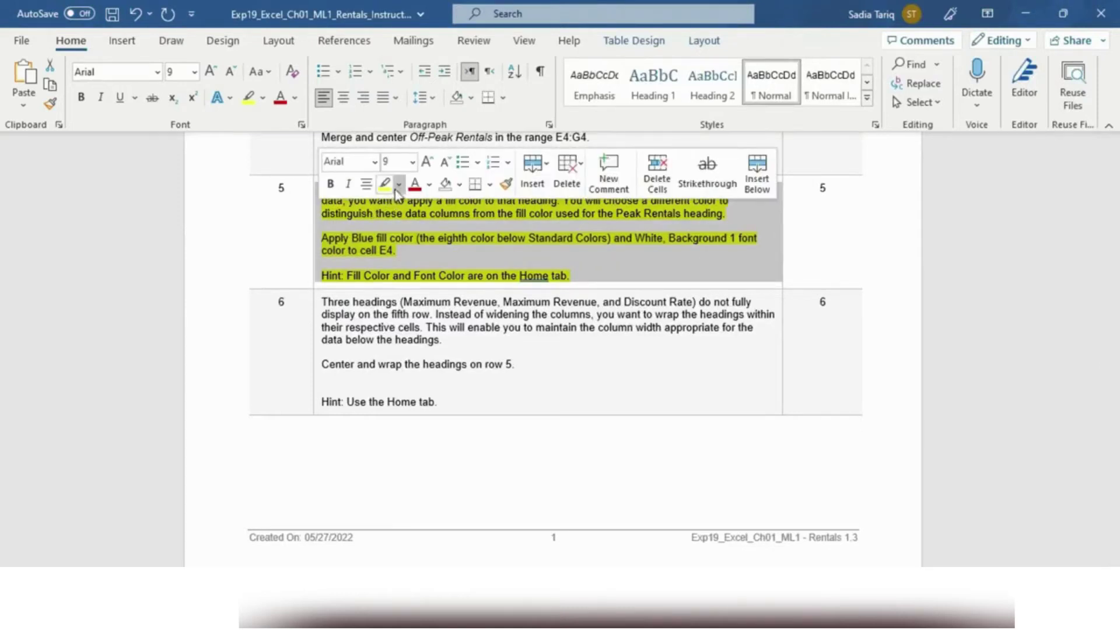
left_click(399, 184)
left_click(419, 284)
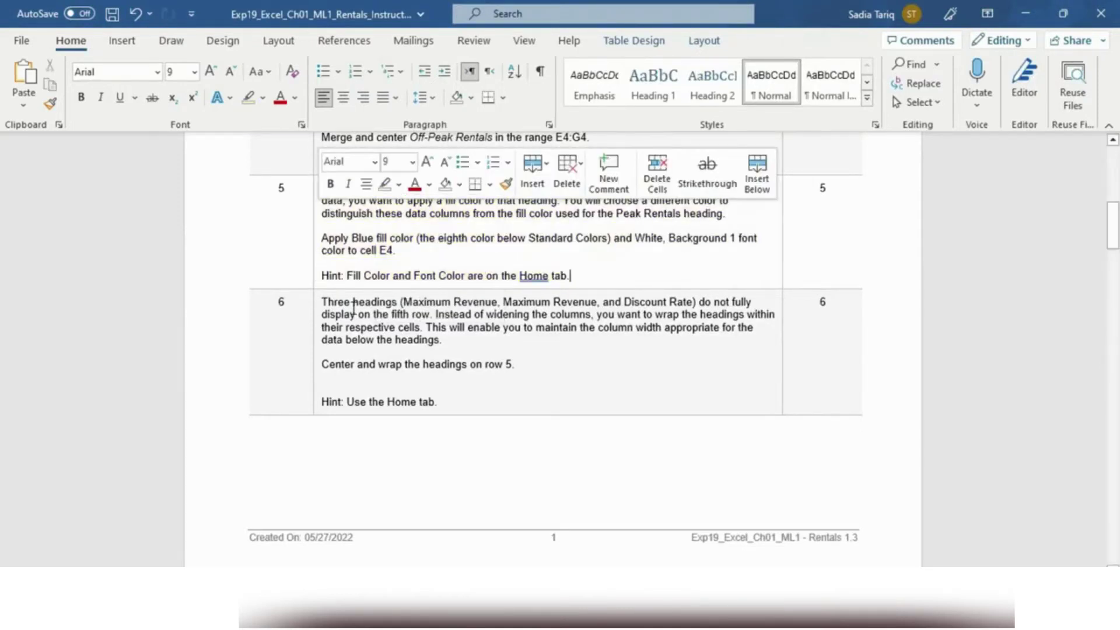
left_click(315, 316)
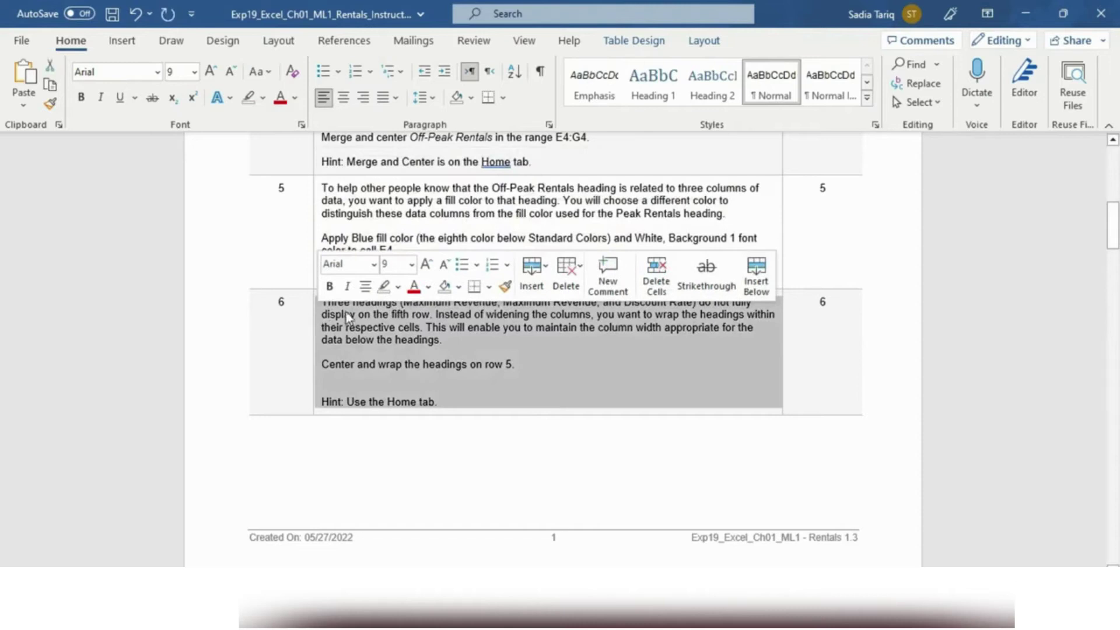
left_click(398, 287)
left_click(387, 312)
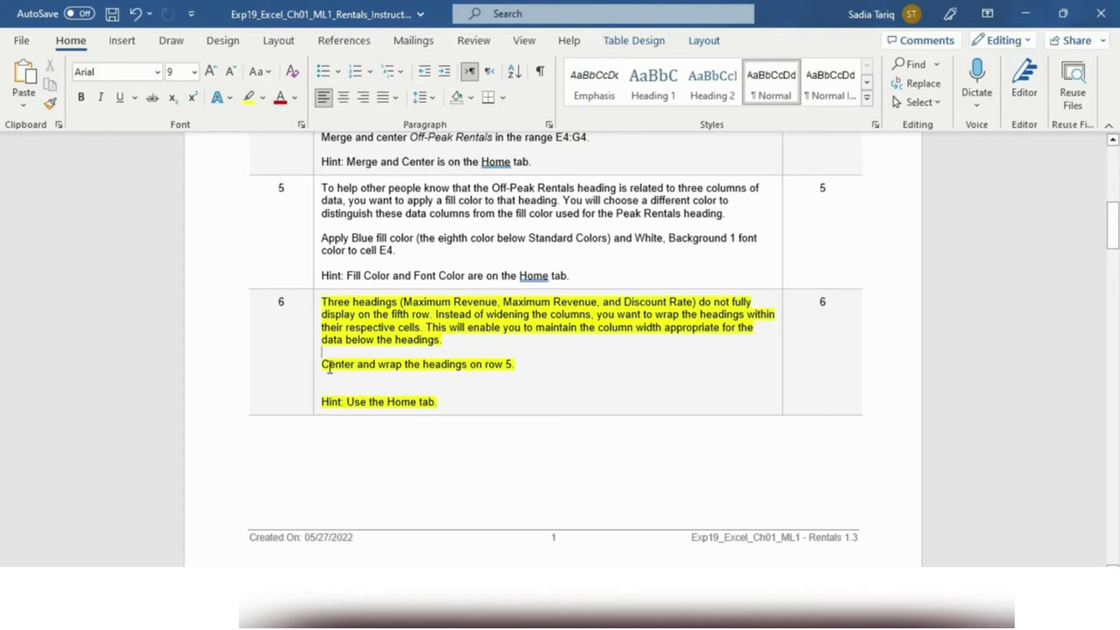
Step: Review the step 6 instruction, switch to the Excel workbook, and center the headings in row 5 horizontally
left_click_drag(323, 365, 508, 365)
left_click(524, 377)
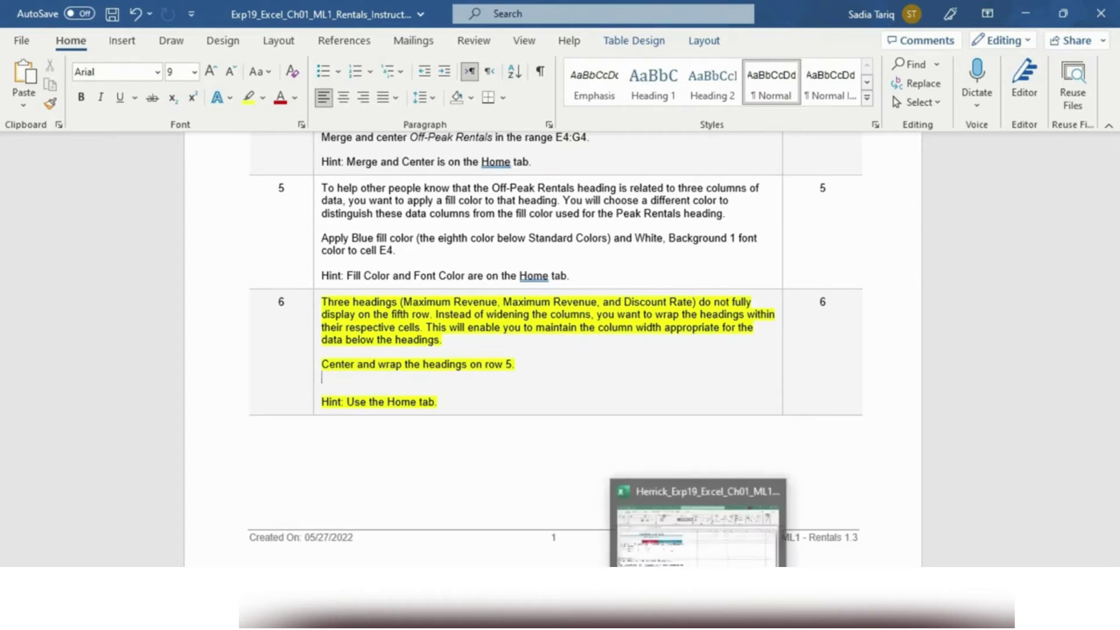
left_click(697, 528)
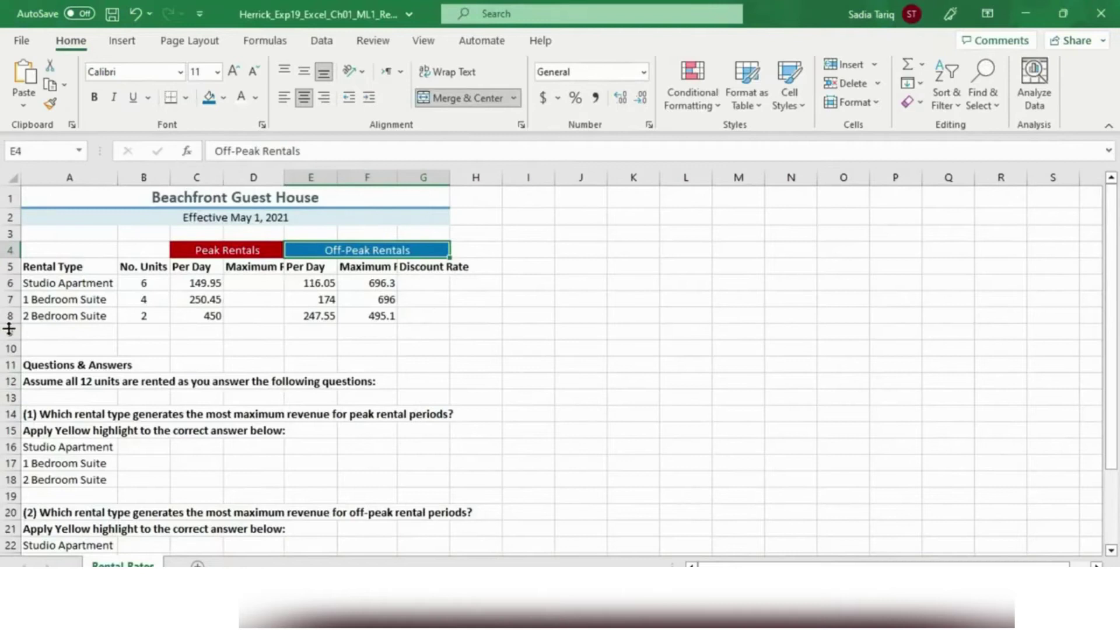
left_click(10, 266)
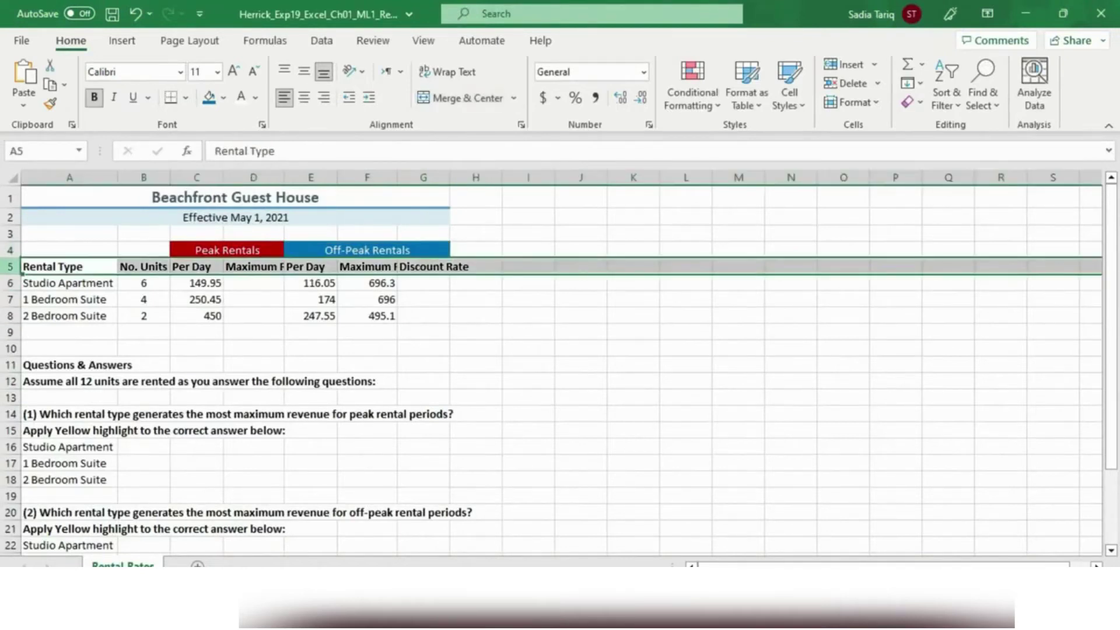
left_click(306, 98)
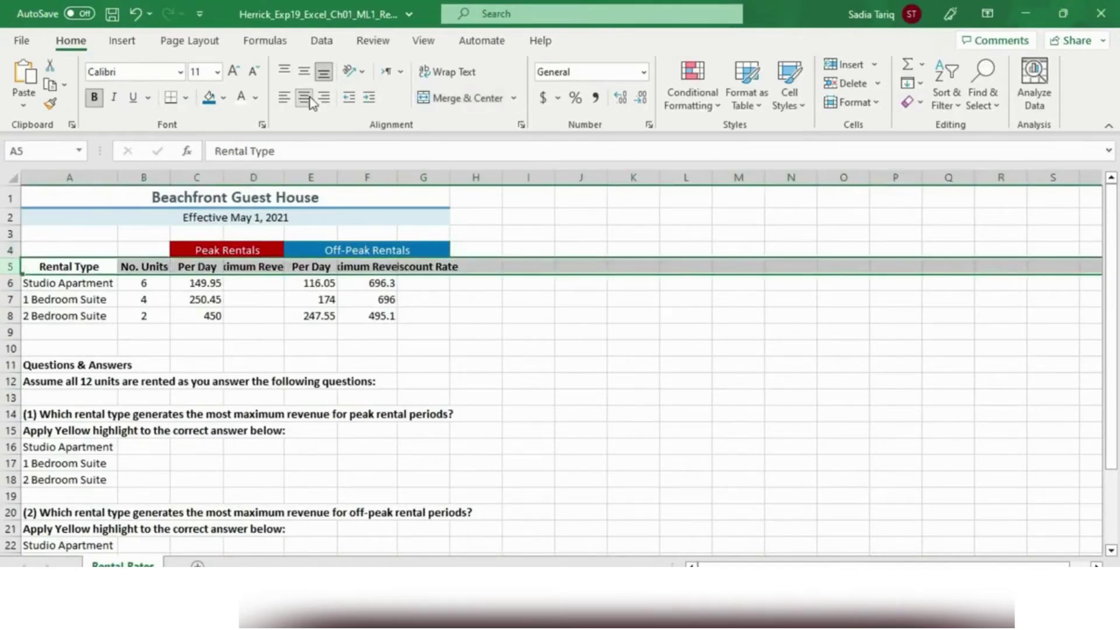
Step: Wrap the text of the row 5 headings and return to the Word instructions to remove the highlight from step 6
left_click(458, 72)
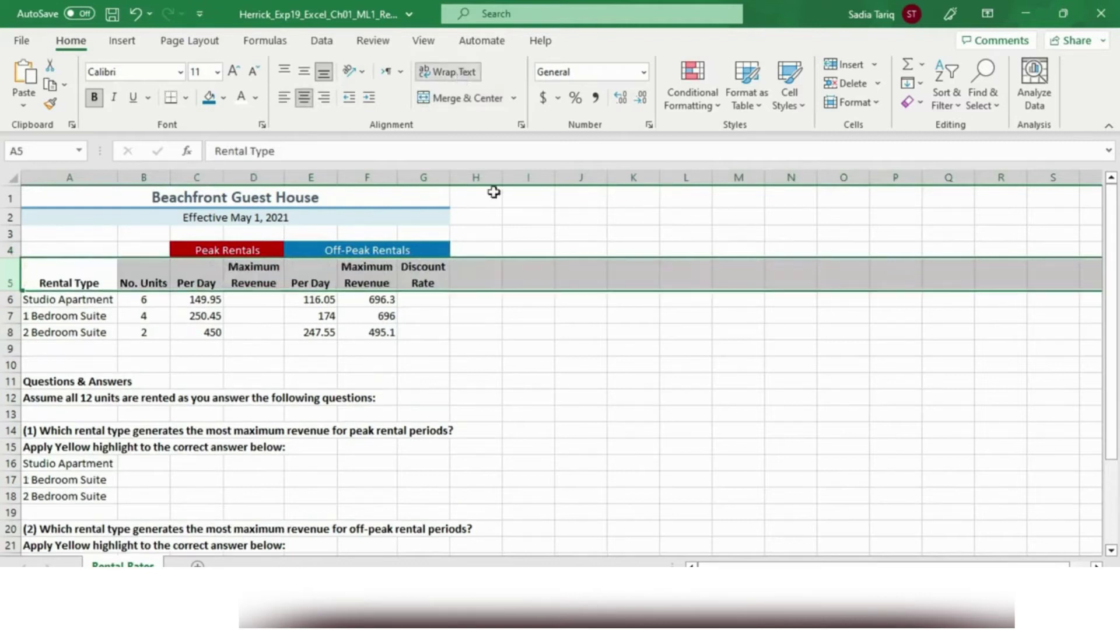
left_click(467, 612)
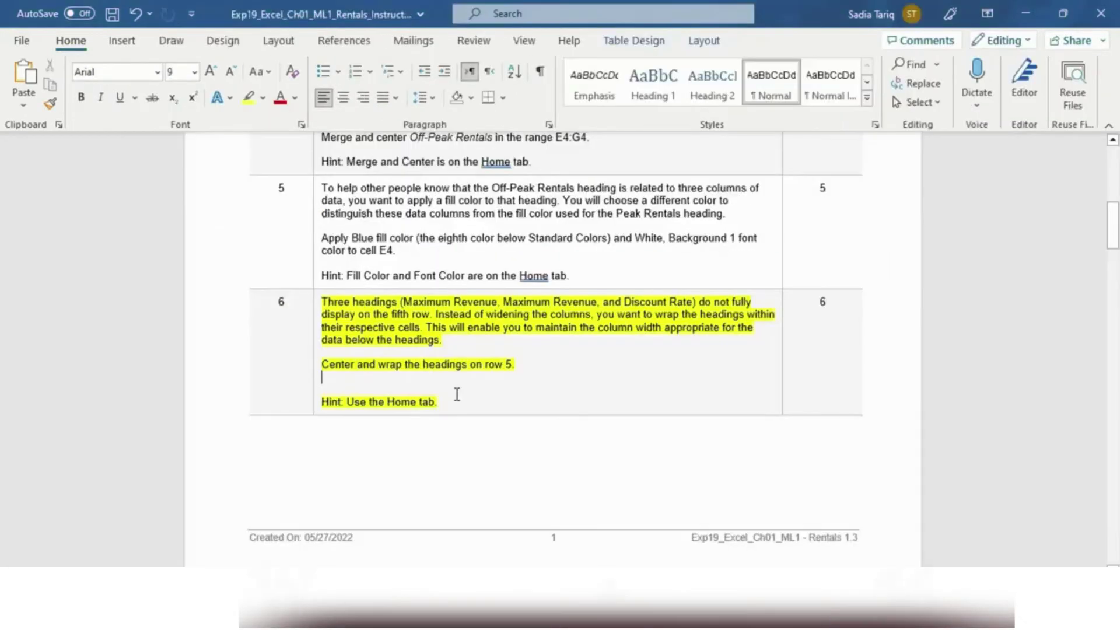
left_click(315, 322)
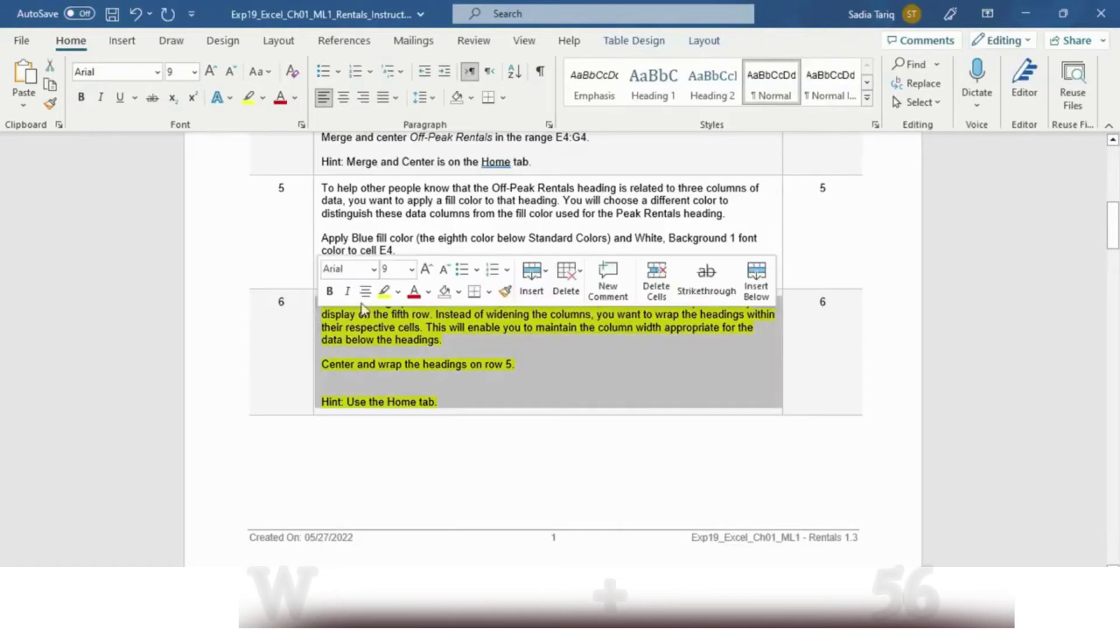
left_click(398, 291)
left_click(424, 393)
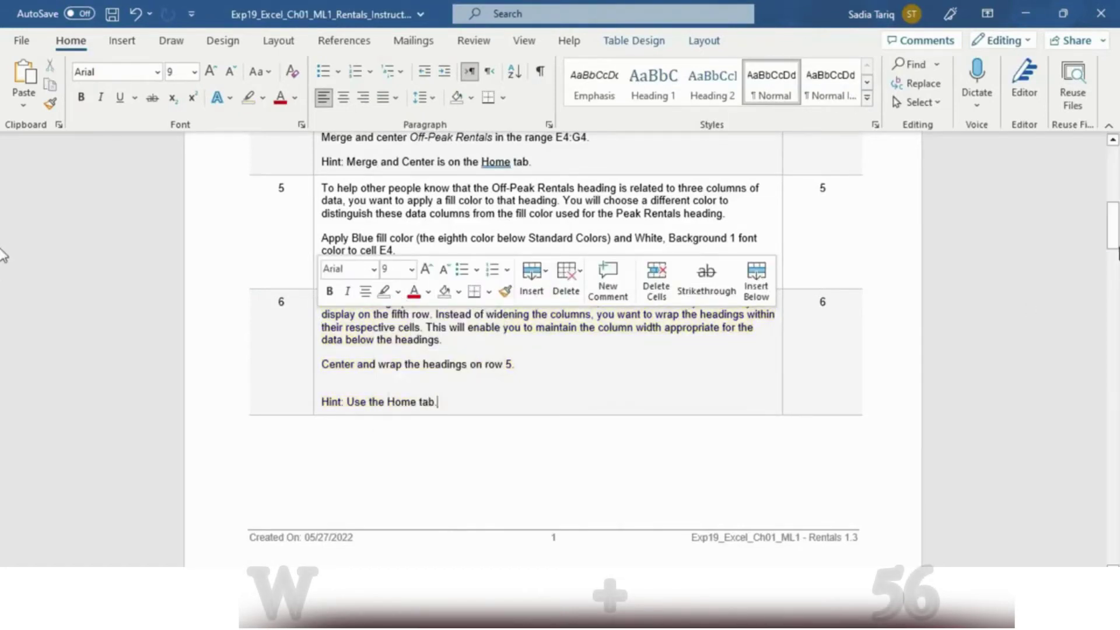
Step: Highlight the step 7 instructions in yellow and select the sentence about entering the Peak Rentals Maximum Revenue formula in cell D6
scroll(5, 233, "down", 10)
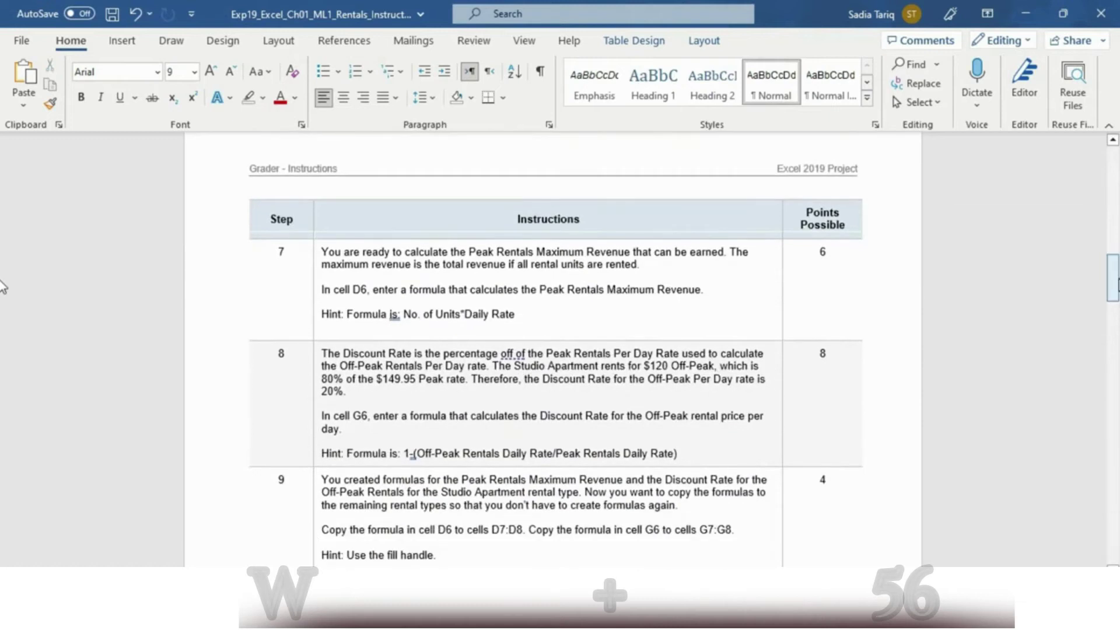
left_click(316, 257)
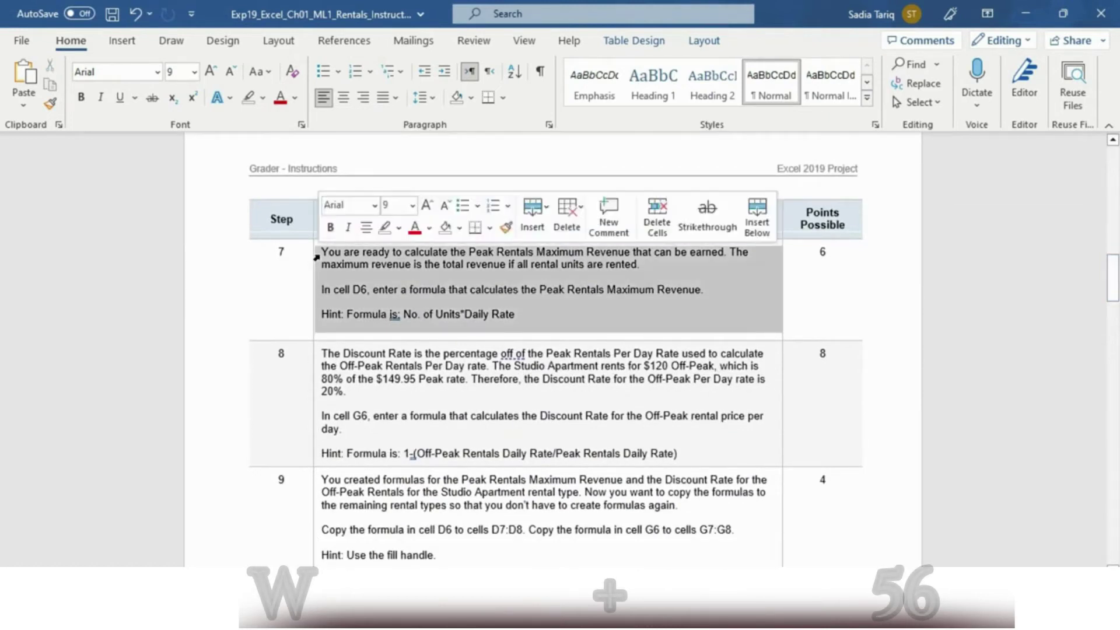
left_click(399, 231)
left_click(389, 251)
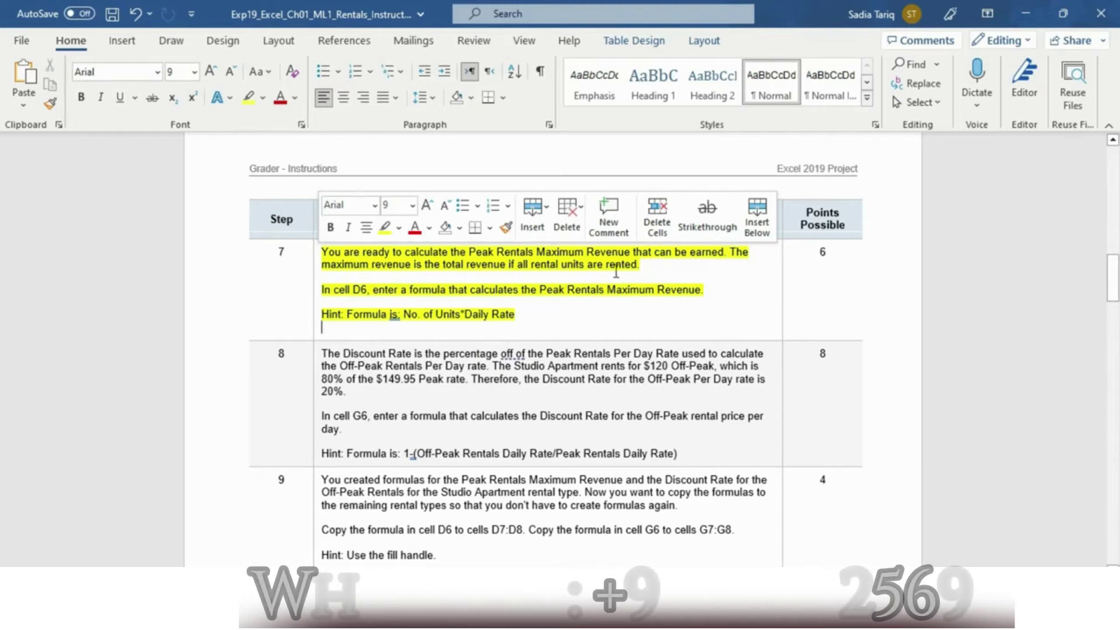
left_click(324, 290)
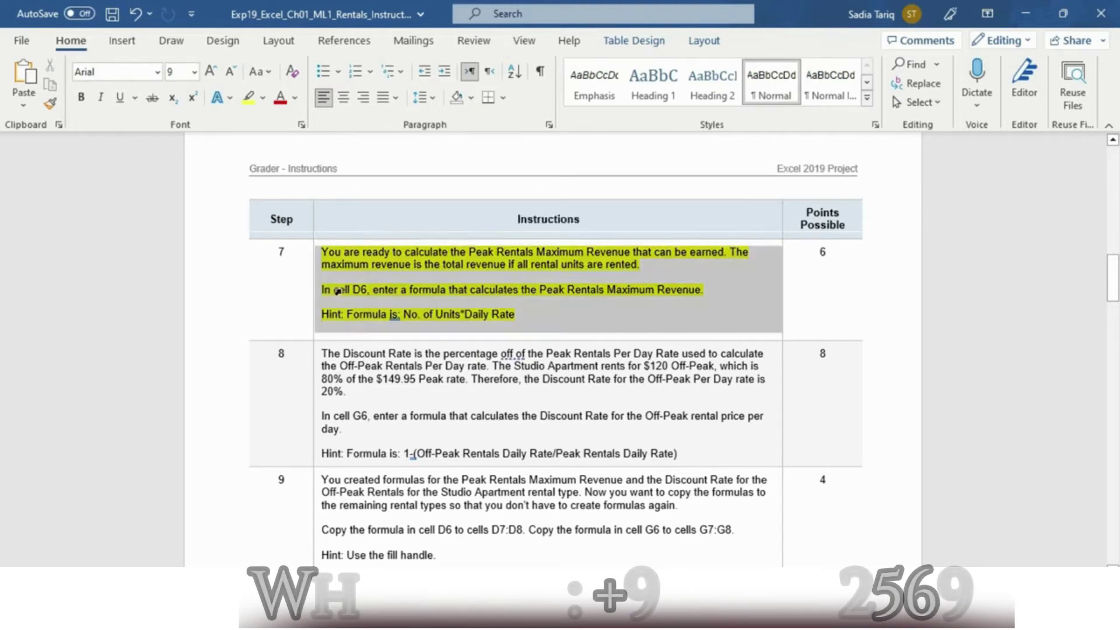
left_click(347, 292)
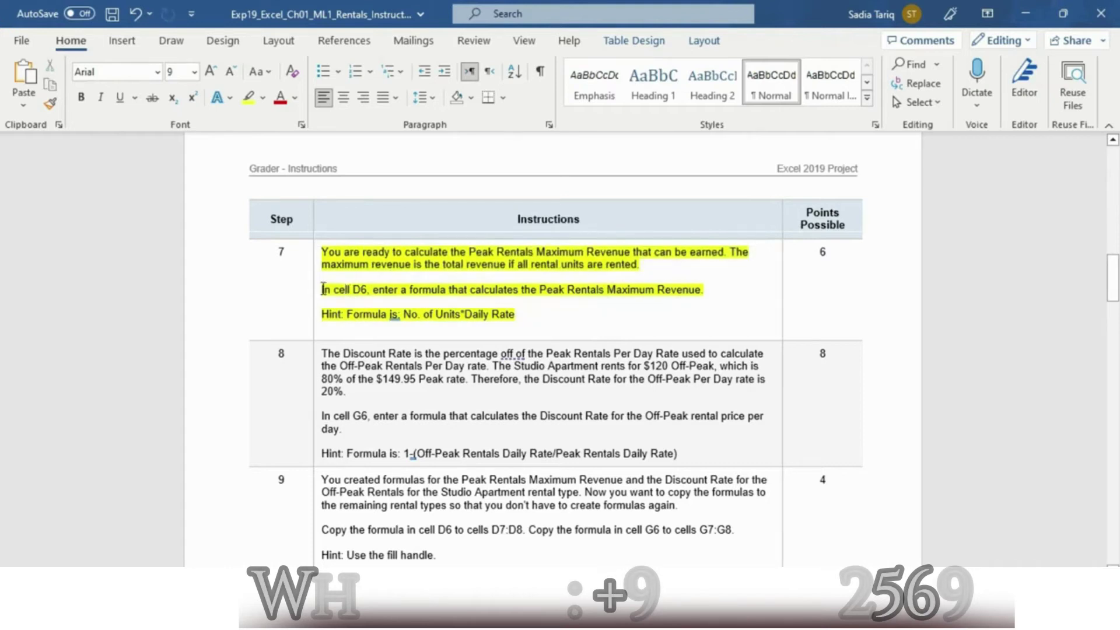
left_click_drag(322, 289, 703, 292)
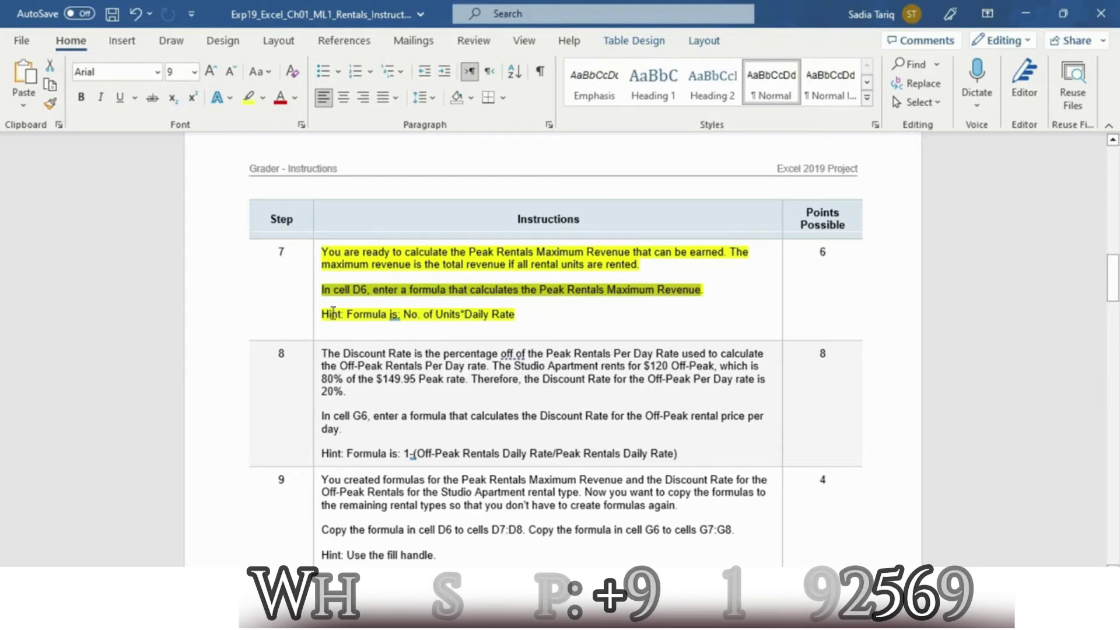
Step: Check the step 7 formula hint in Word and enter =B6*C6 in cell D6 of the Excel workbook
key("alt+Tab")
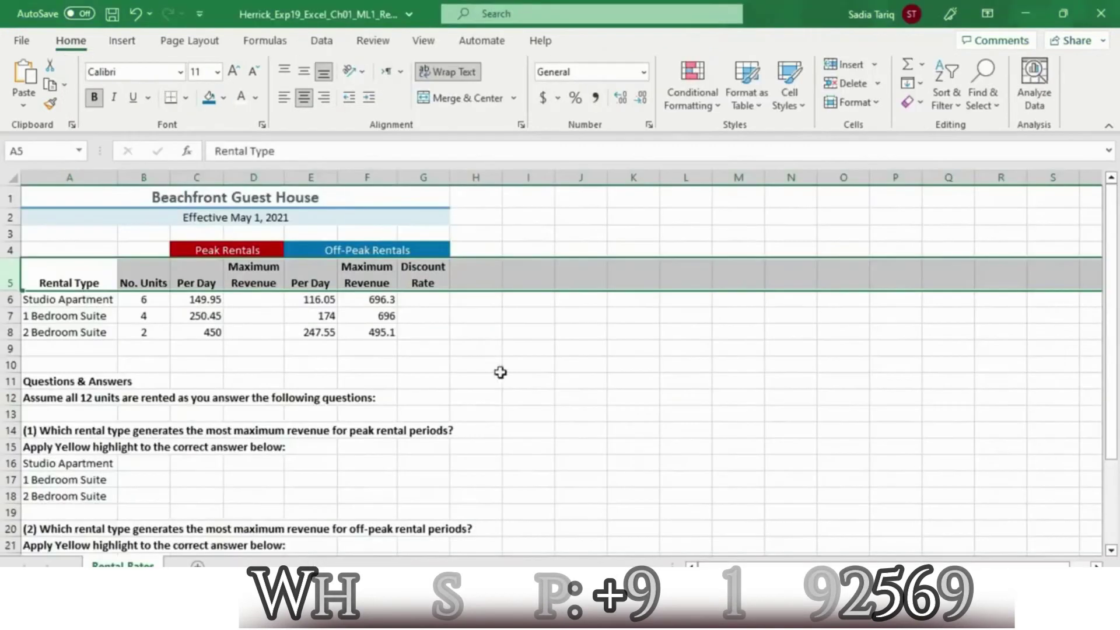
left_click(256, 297)
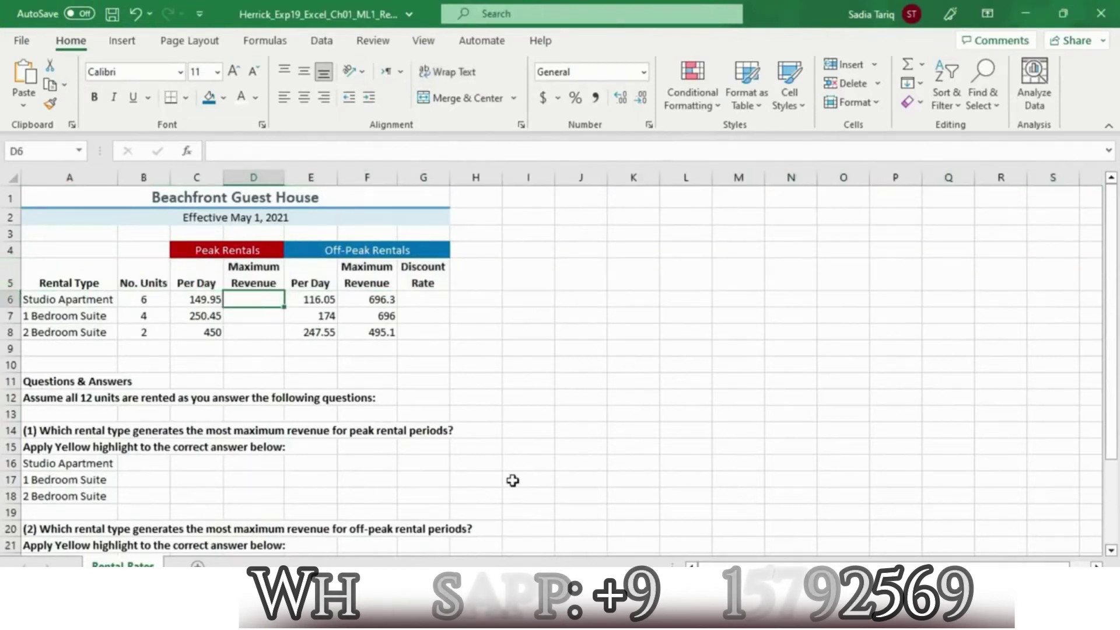
key("alt+Tab")
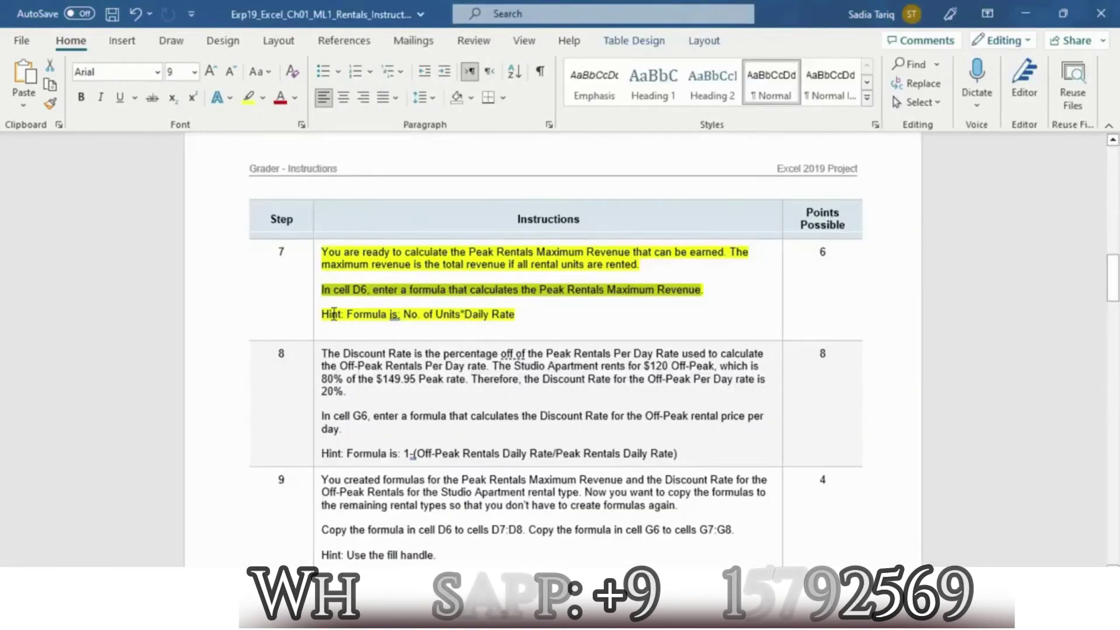
left_click_drag(326, 314, 506, 325)
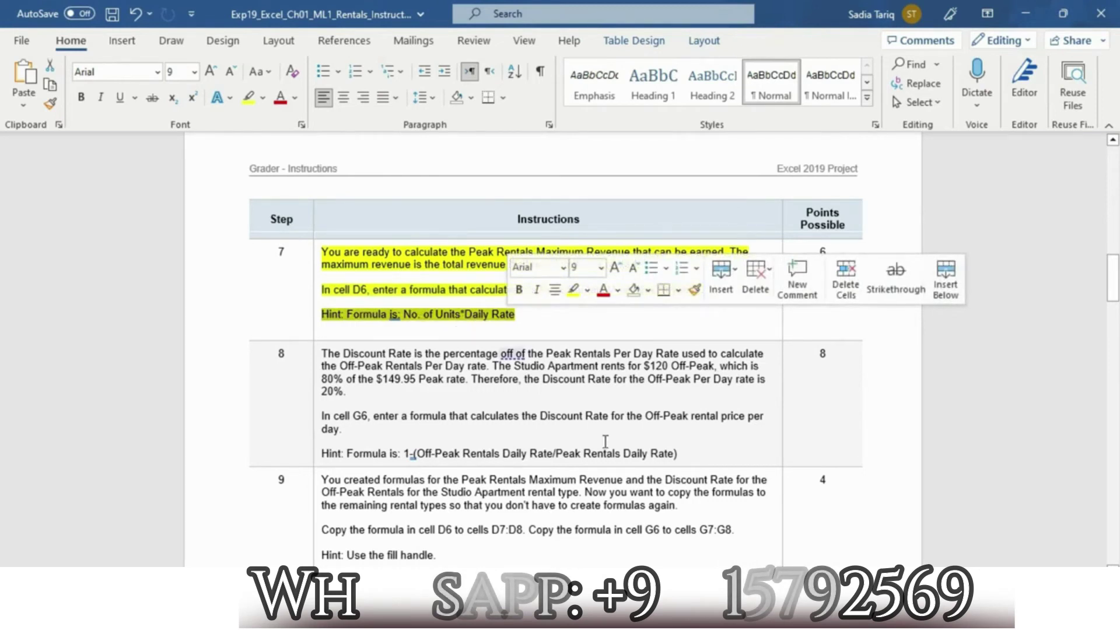
key("alt+Tab")
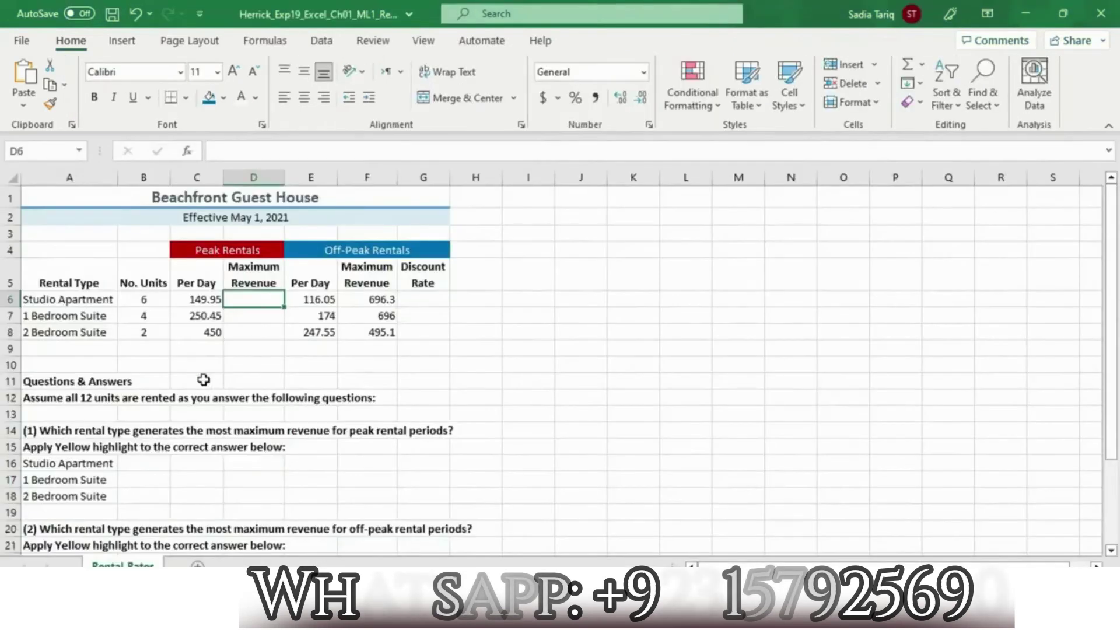
type("=")
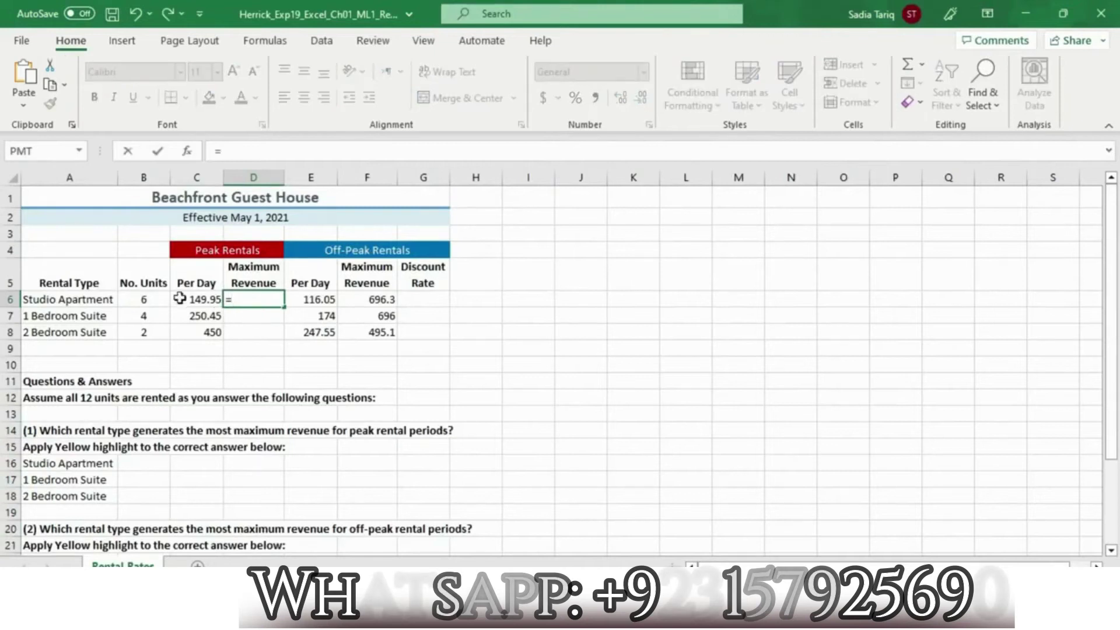
left_click(158, 303)
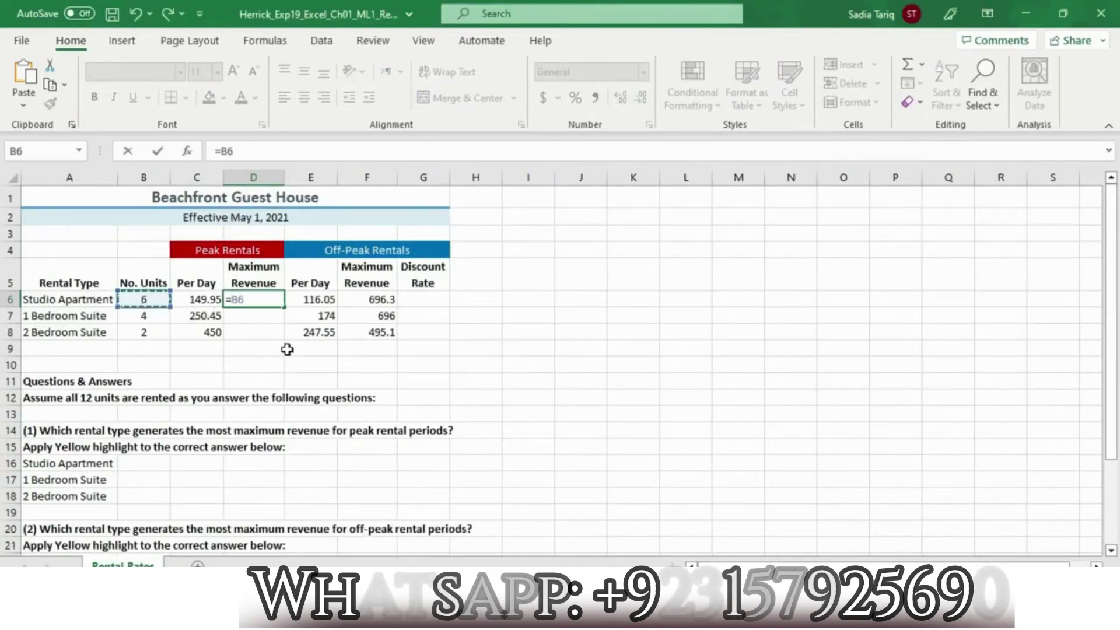
type("*")
left_click(207, 303)
key("Return")
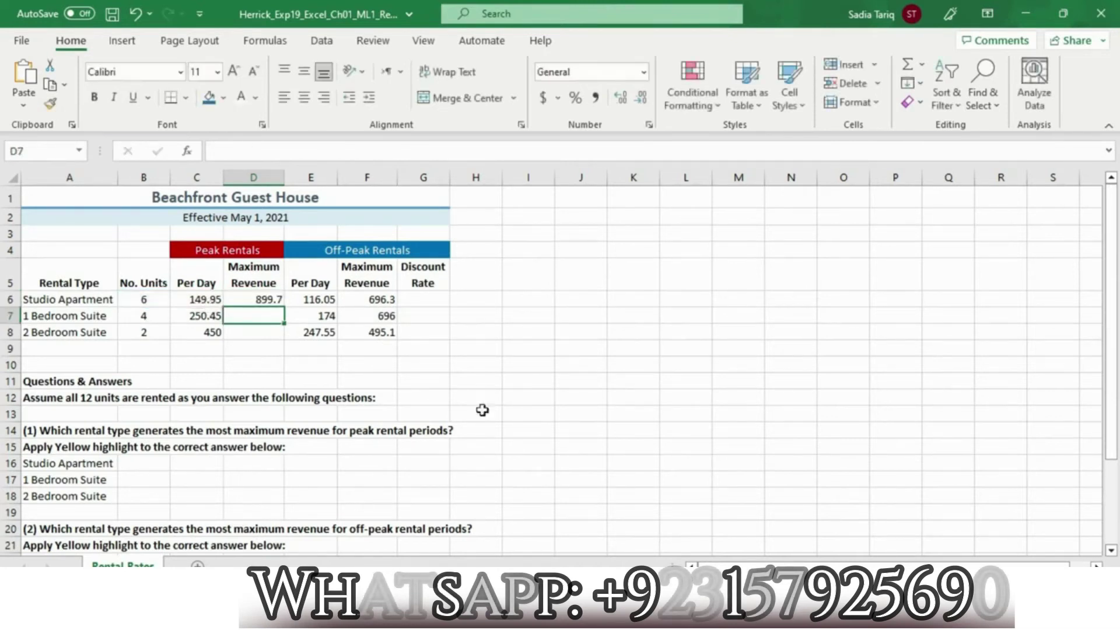
Step: Switch back to the Word instructions and remove the highlight from step 7
key("alt+Tab")
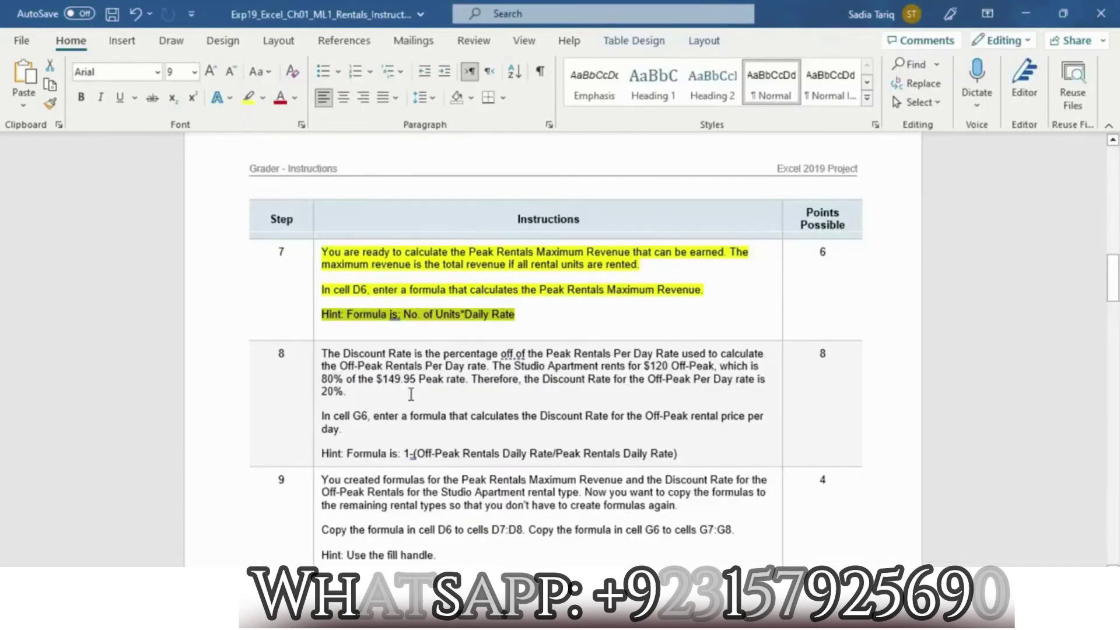
left_click(316, 272)
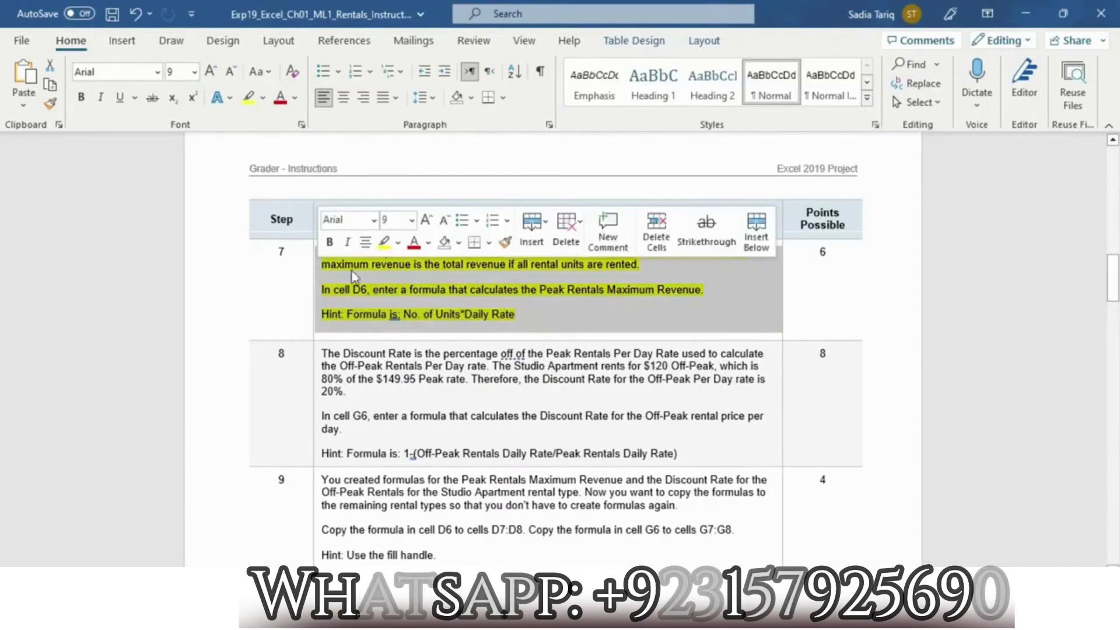
left_click(397, 242)
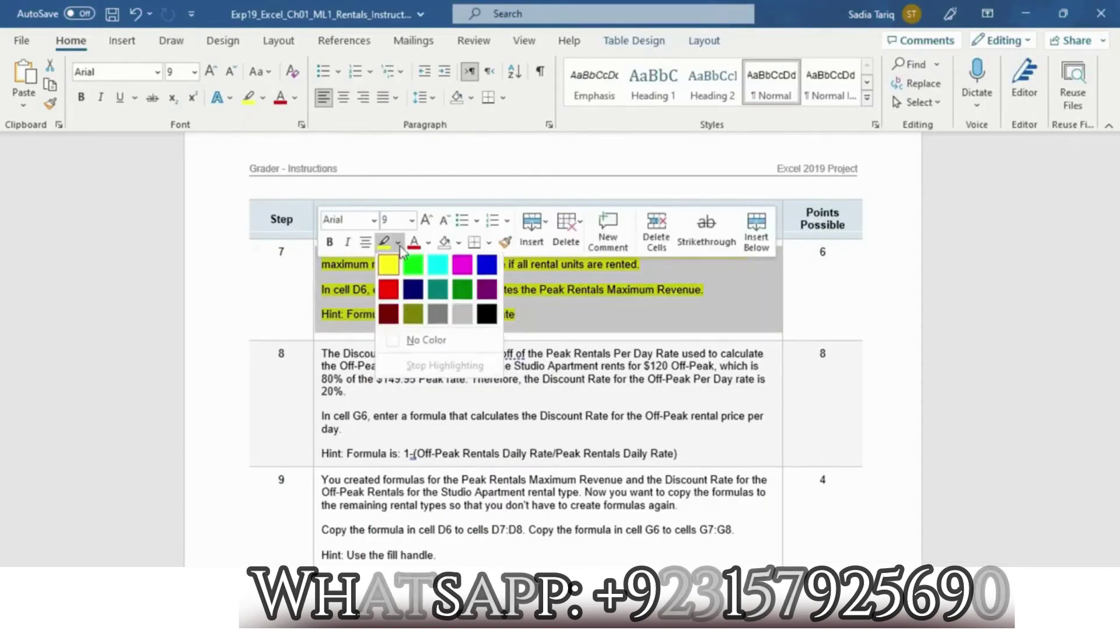
left_click(426, 341)
Step: Highlight the step 8 instructions in yellow and select the sentence about entering the Discount Rate formula in cell G6
left_click(327, 367)
left_click(315, 368)
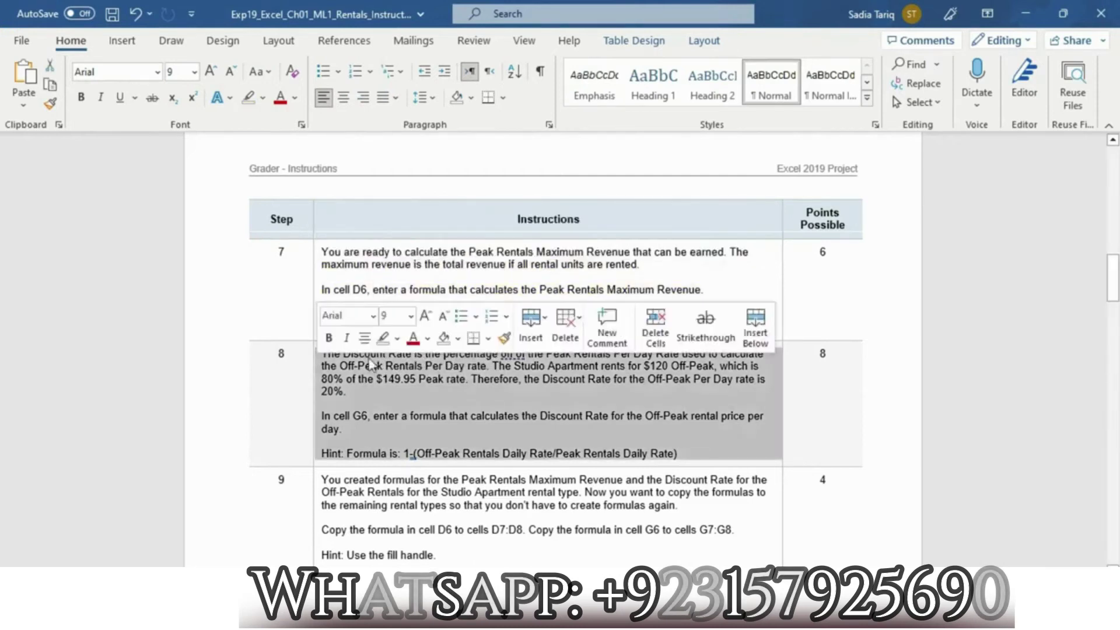
left_click(398, 338)
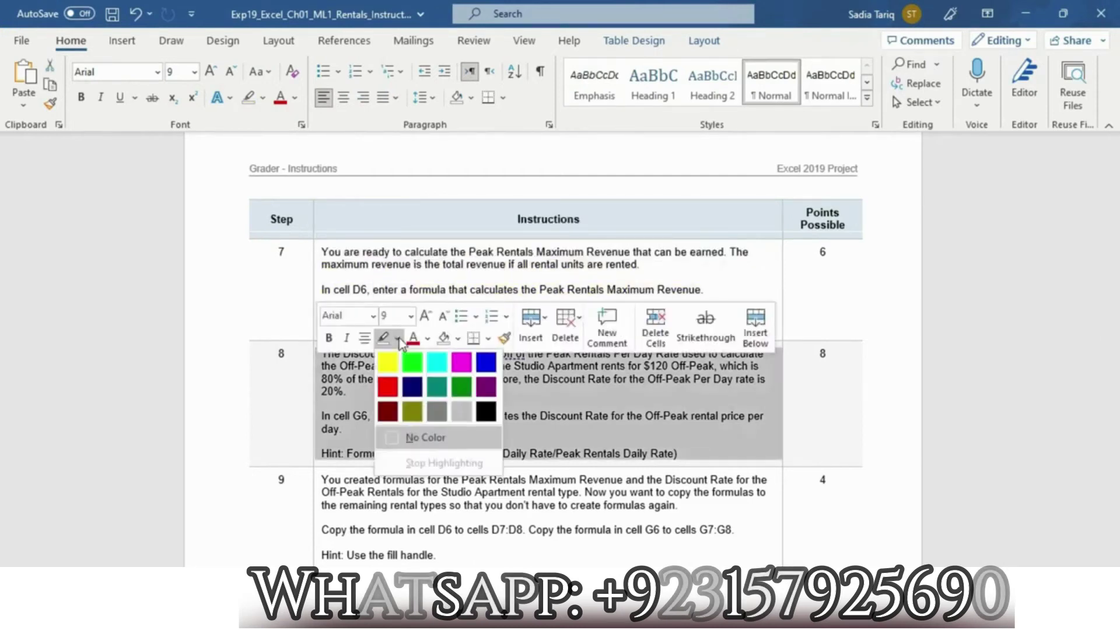
left_click(394, 370)
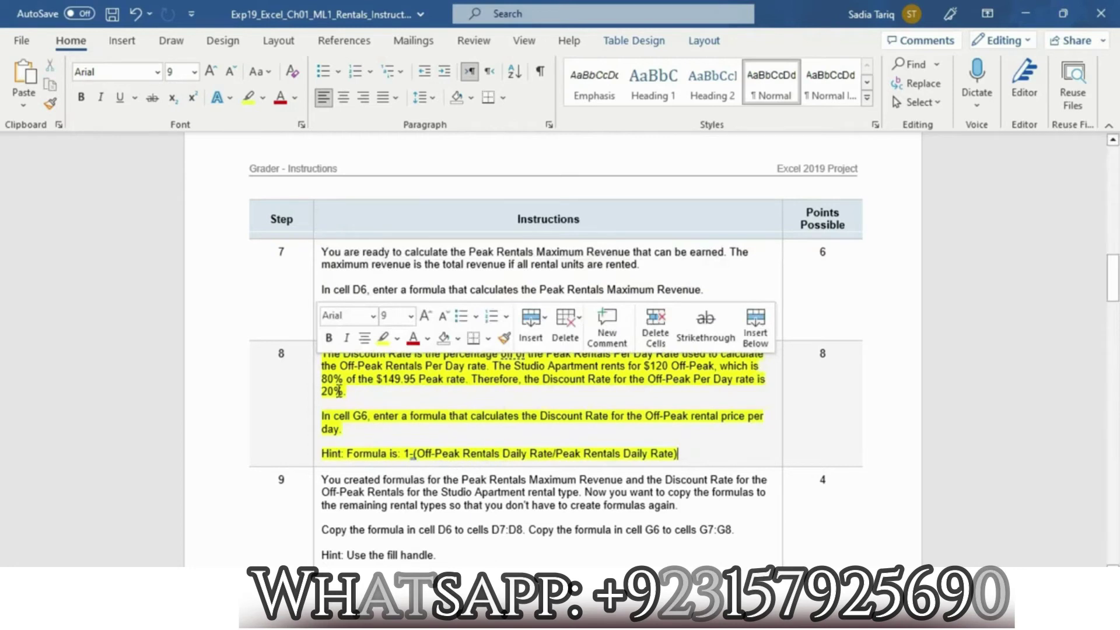
left_click(380, 396)
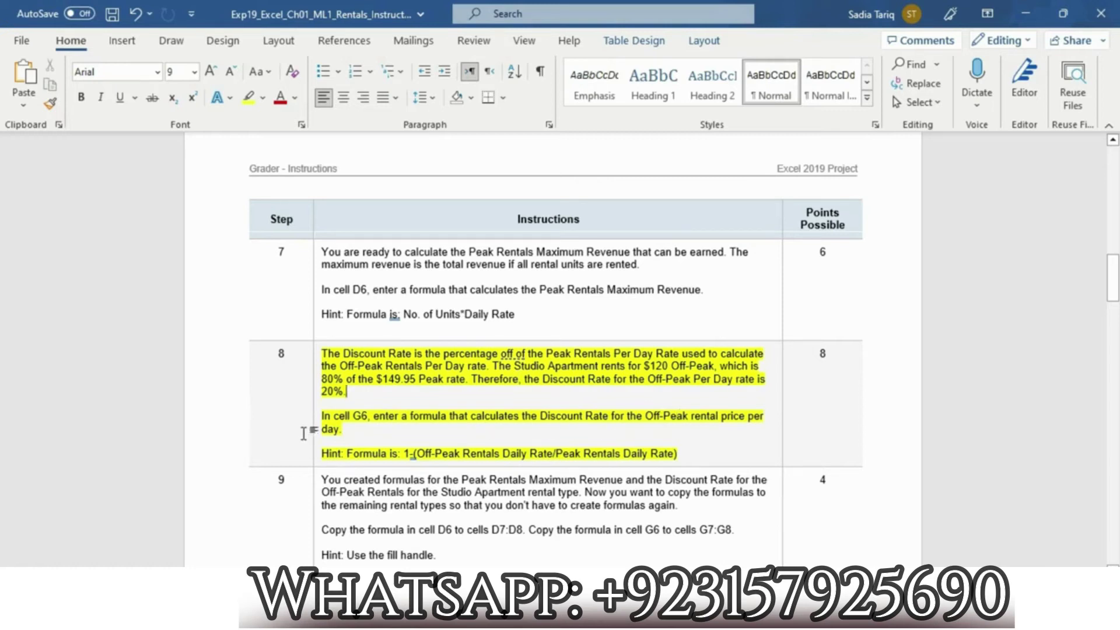
left_click_drag(330, 417, 529, 430)
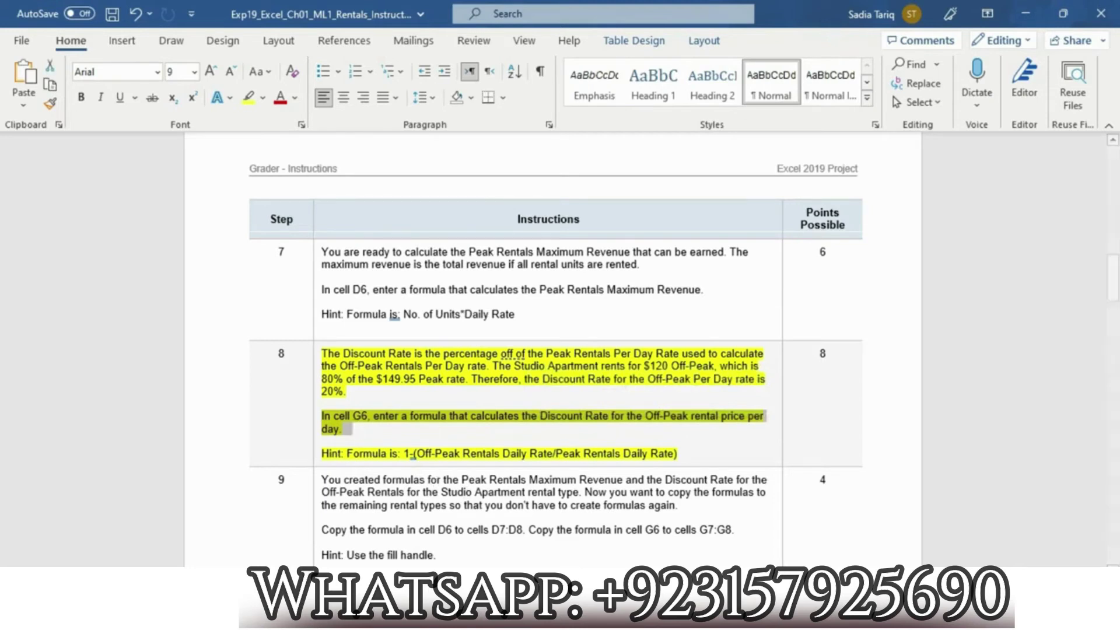
Step: Select cell G6 in the Excel workbook and examine the step 8 Discount Rate formula hint in the Word instructions
key("alt+Tab")
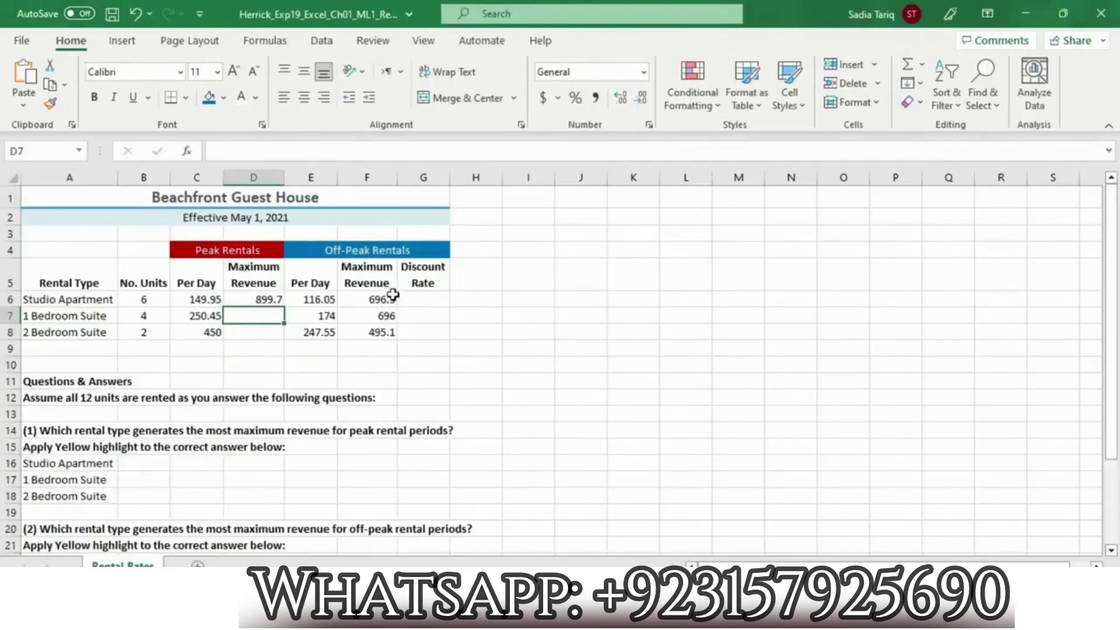
left_click(414, 301)
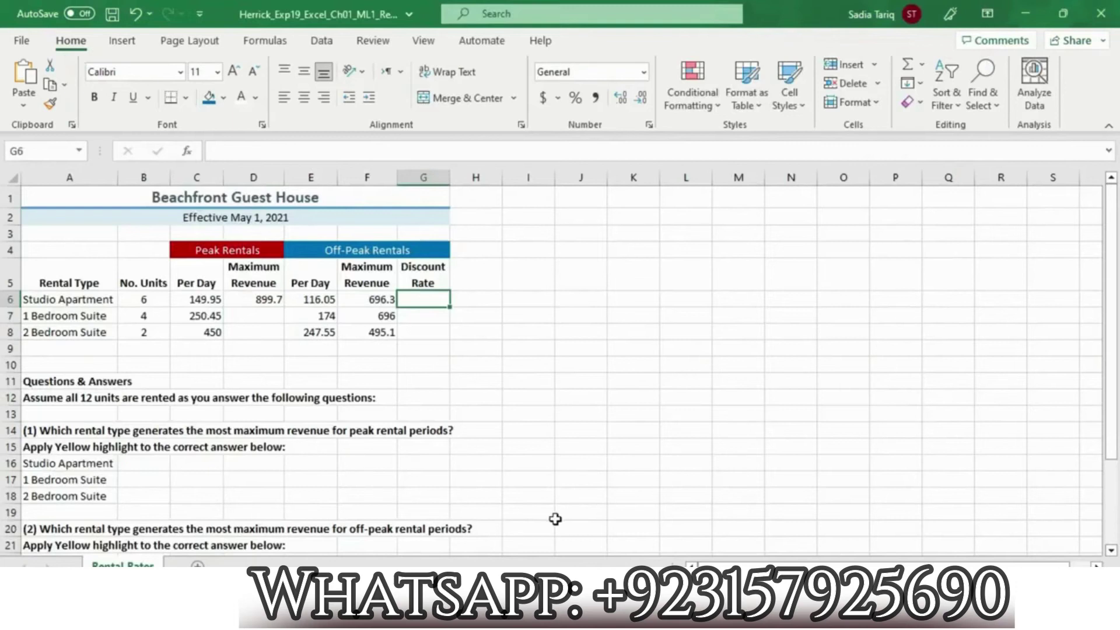
key("alt+Tab")
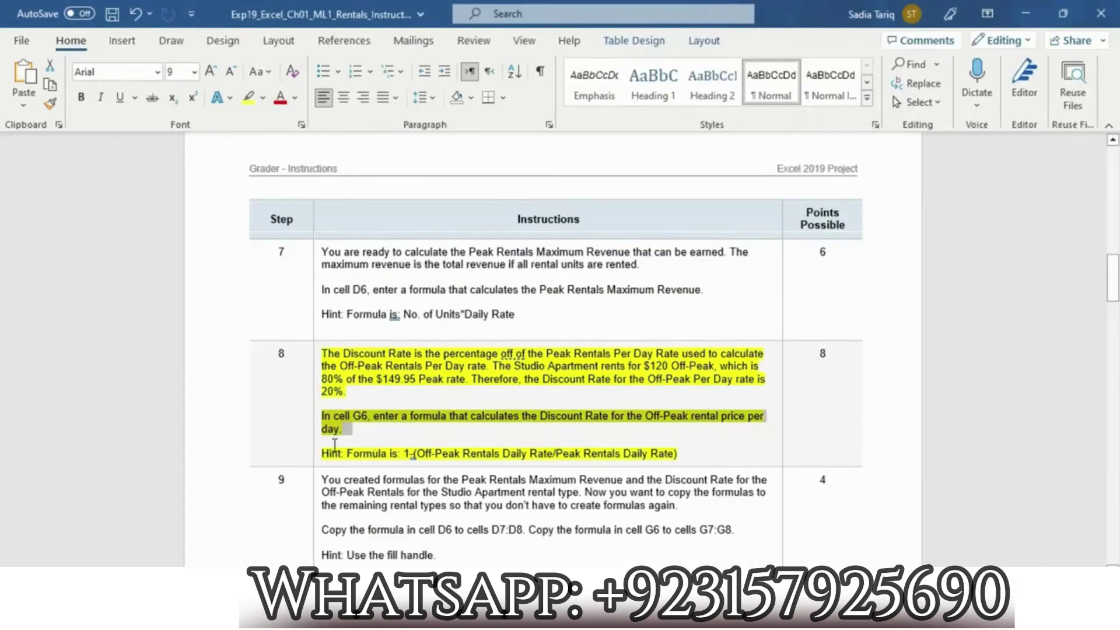
left_click_drag(332, 455, 498, 453)
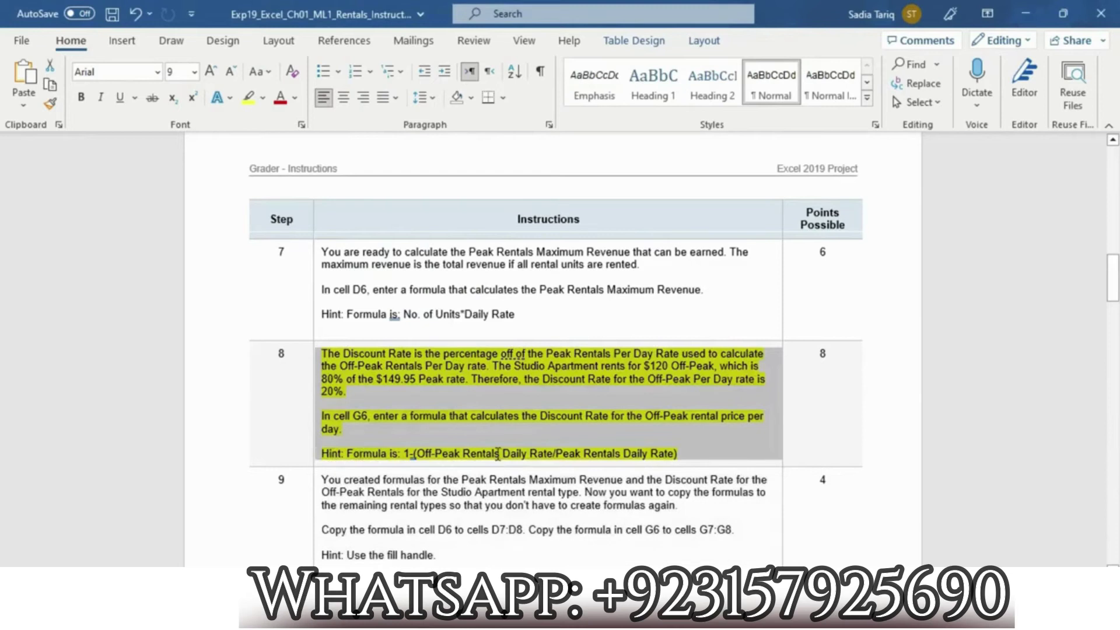
left_click(383, 439)
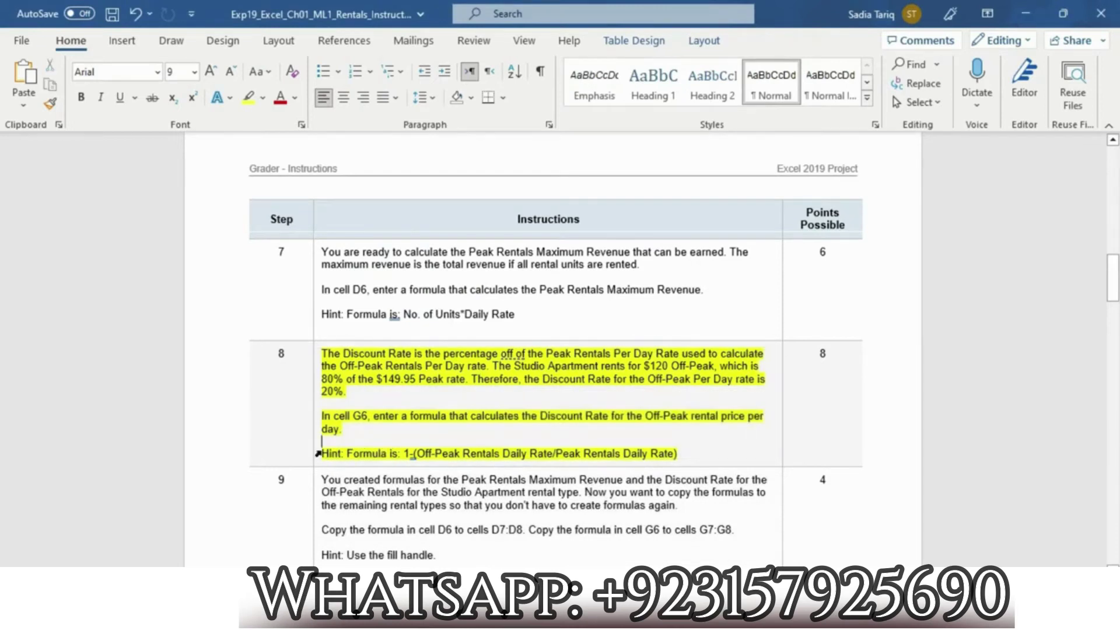
left_click(320, 452)
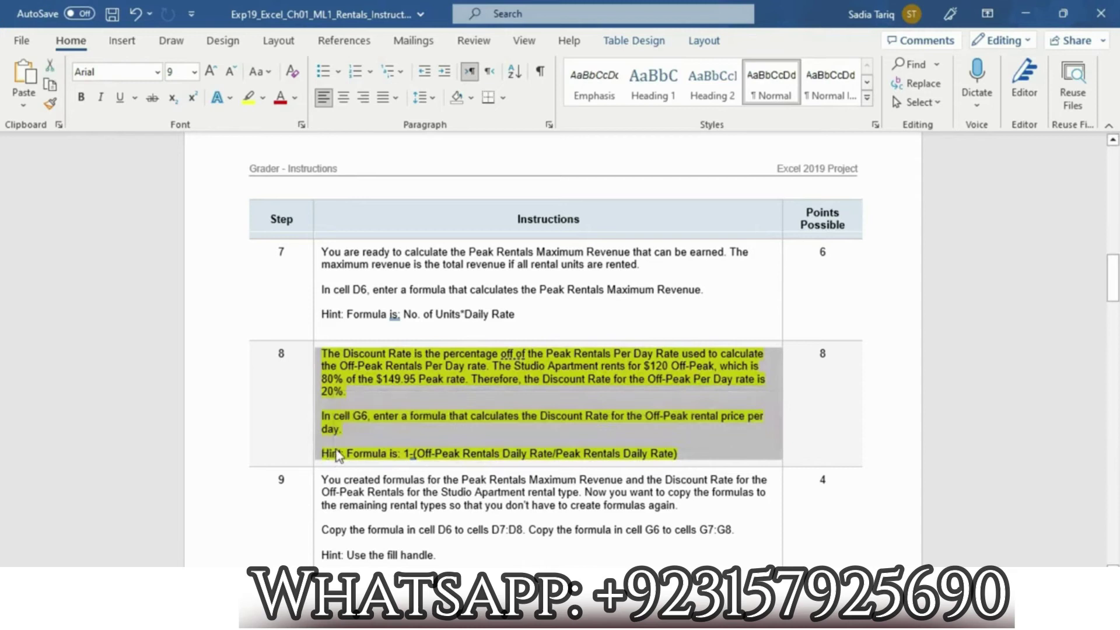
left_click(338, 454)
left_click_drag(323, 454, 678, 459)
left_click(408, 454)
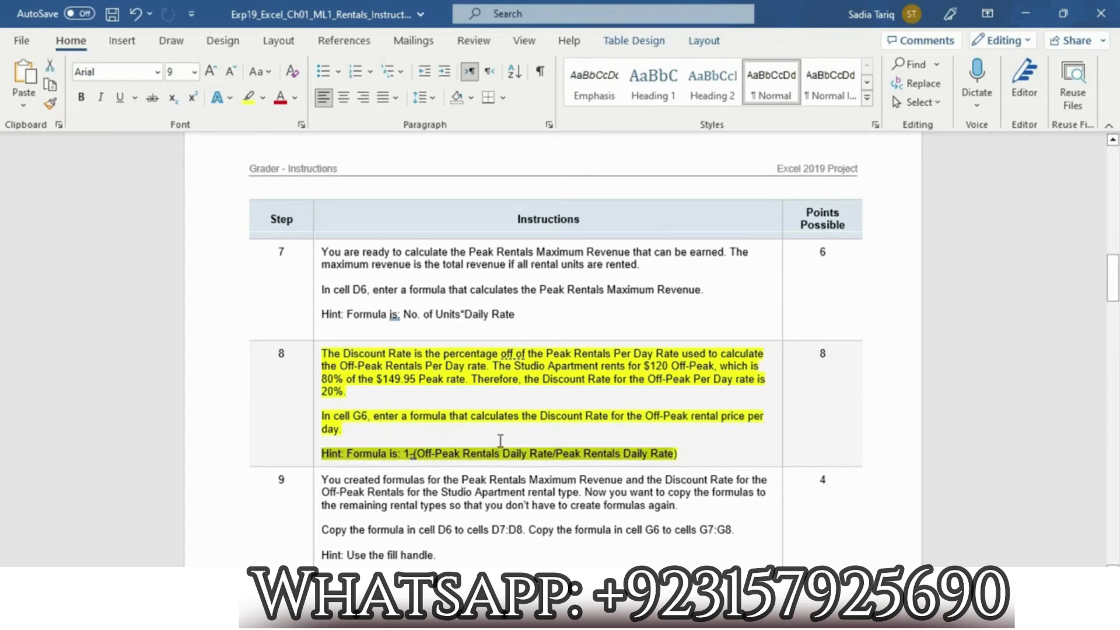
left_click(482, 457)
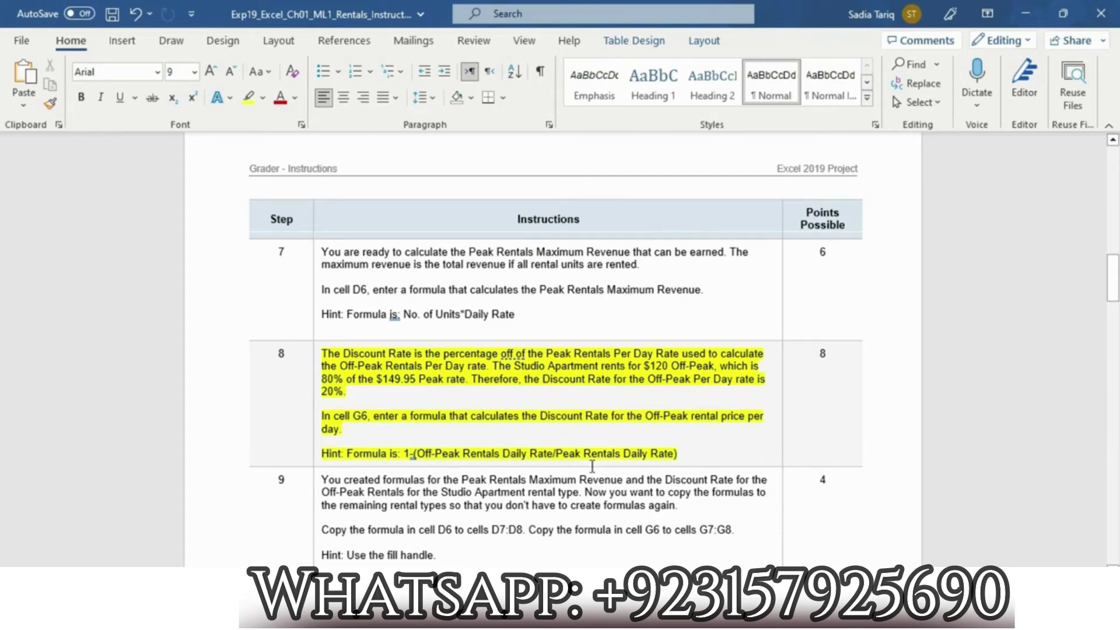
key("alt")
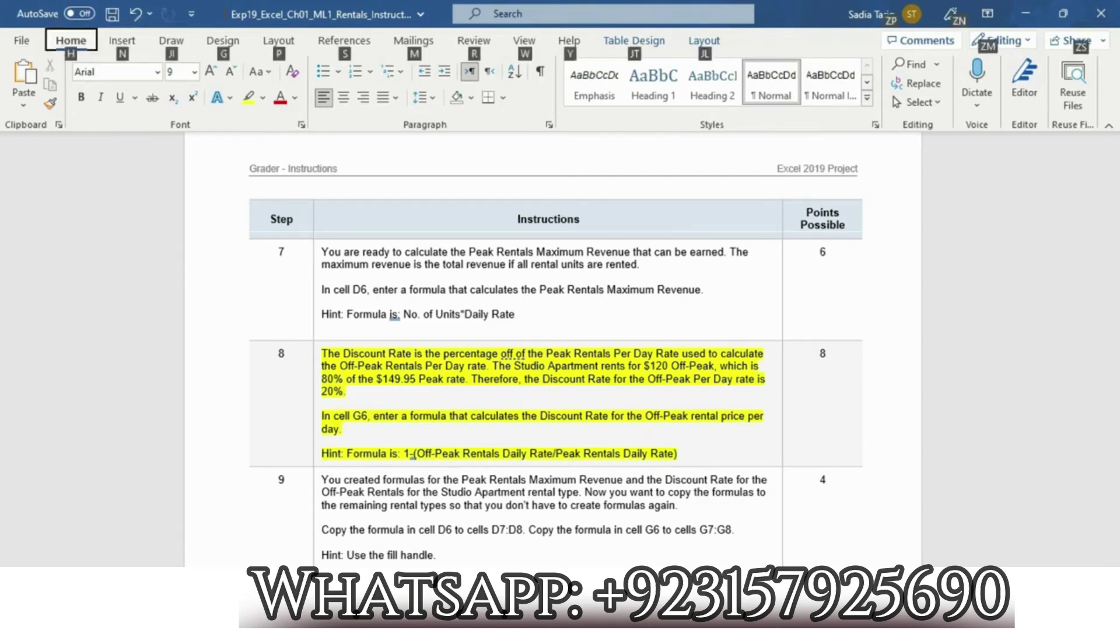
Step: Switch to the Excel workbook and enter the Discount Rate formula =1-E6/F6 in cell G6
key("alt+Tab")
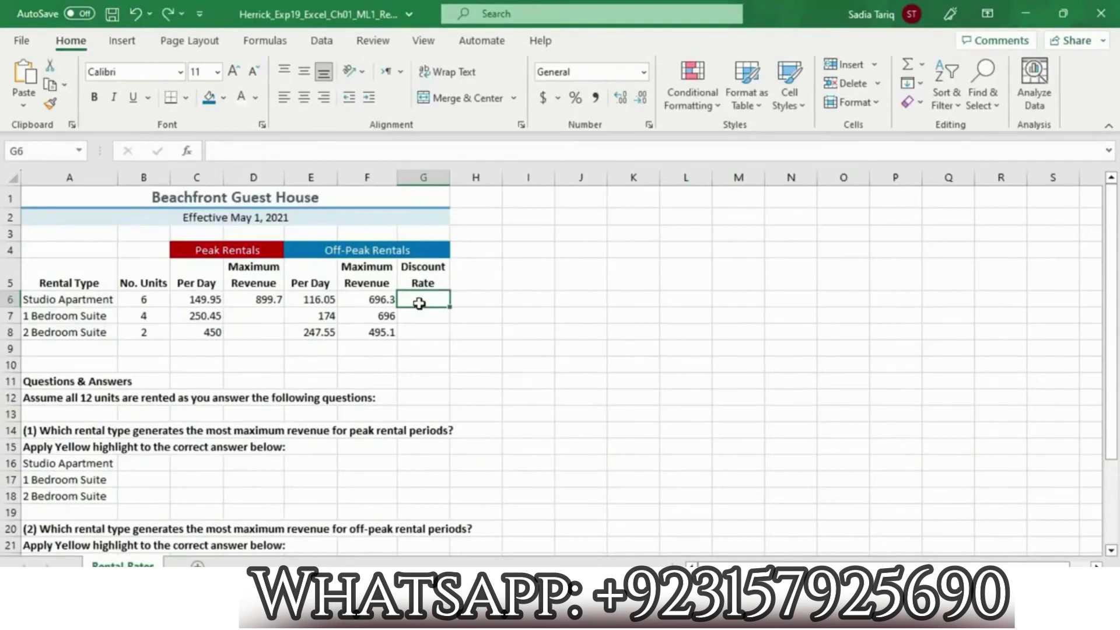
type("1")
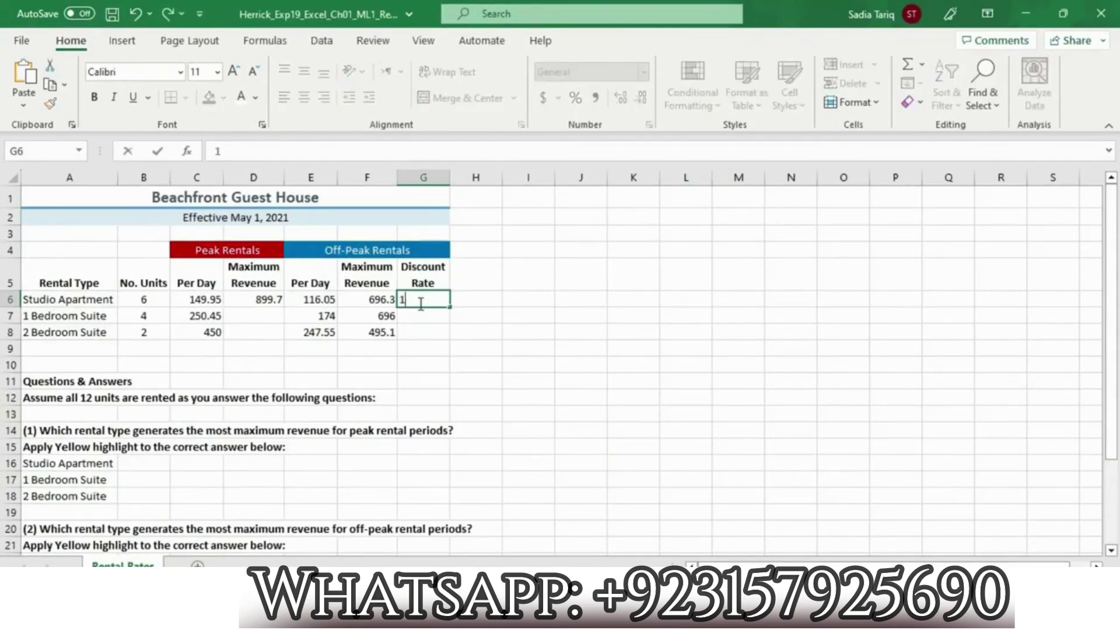
type("=1-")
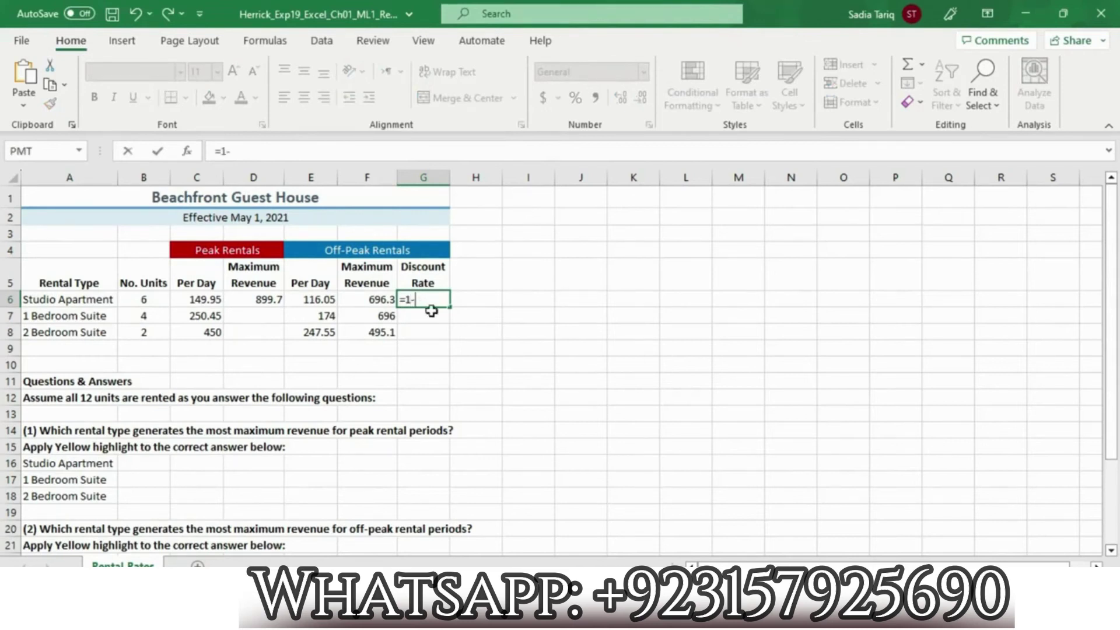
key("alt+Tab")
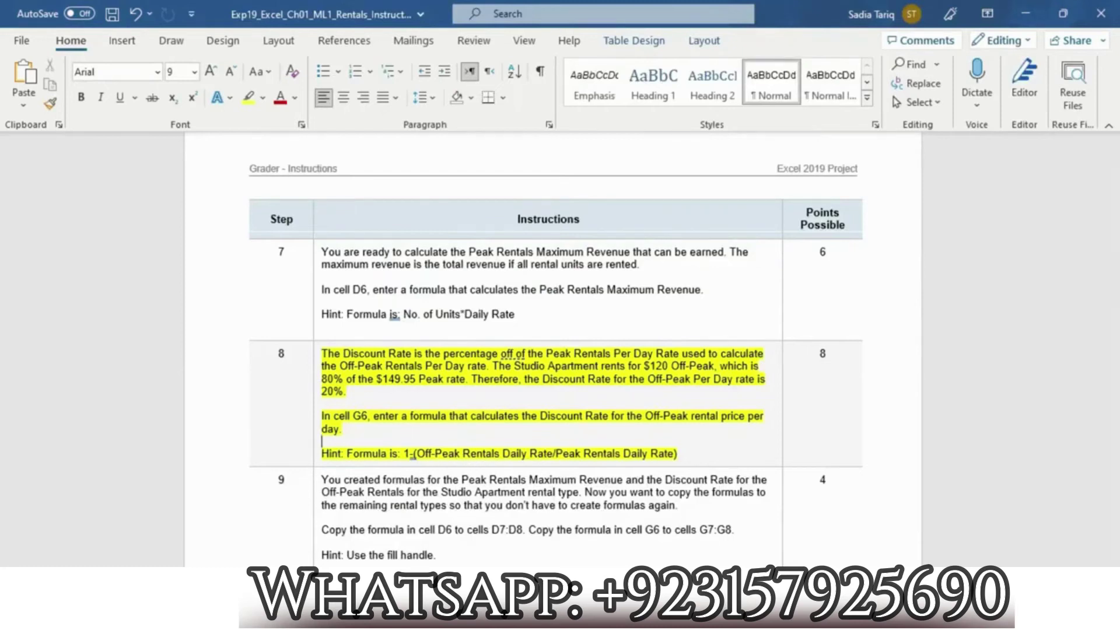
key("alt+Tab")
left_click(319, 301)
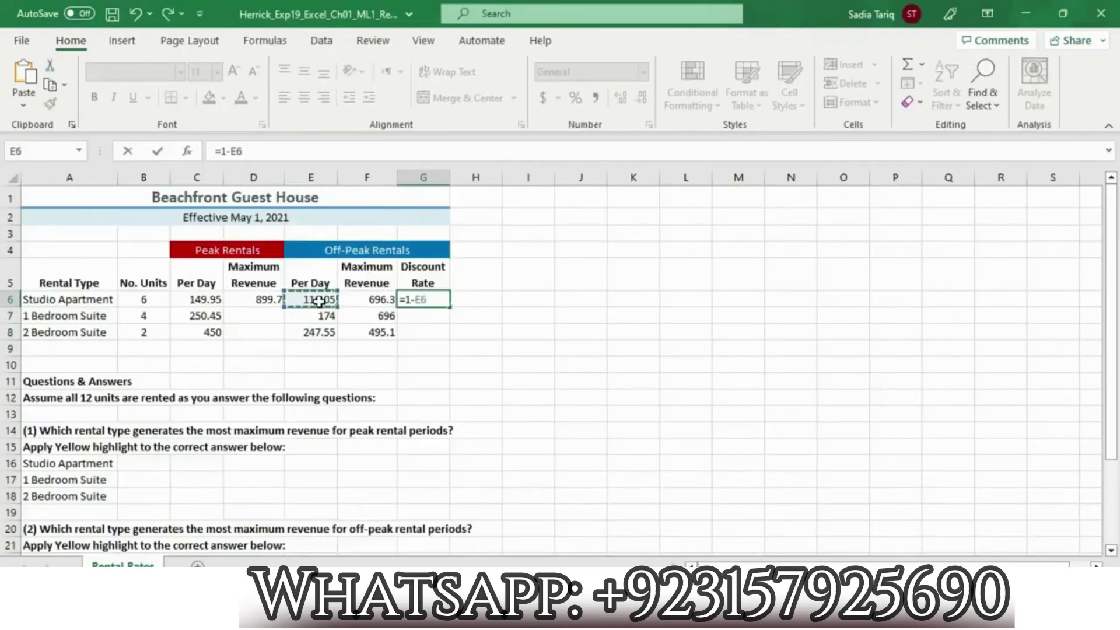
type("/")
left_click(359, 300)
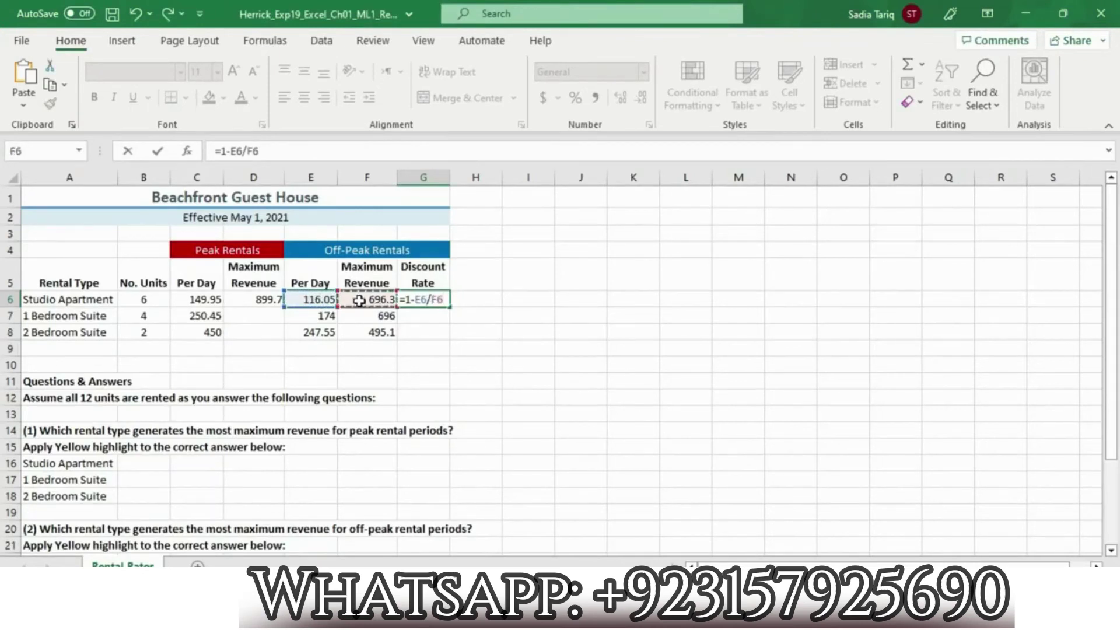
key("Return")
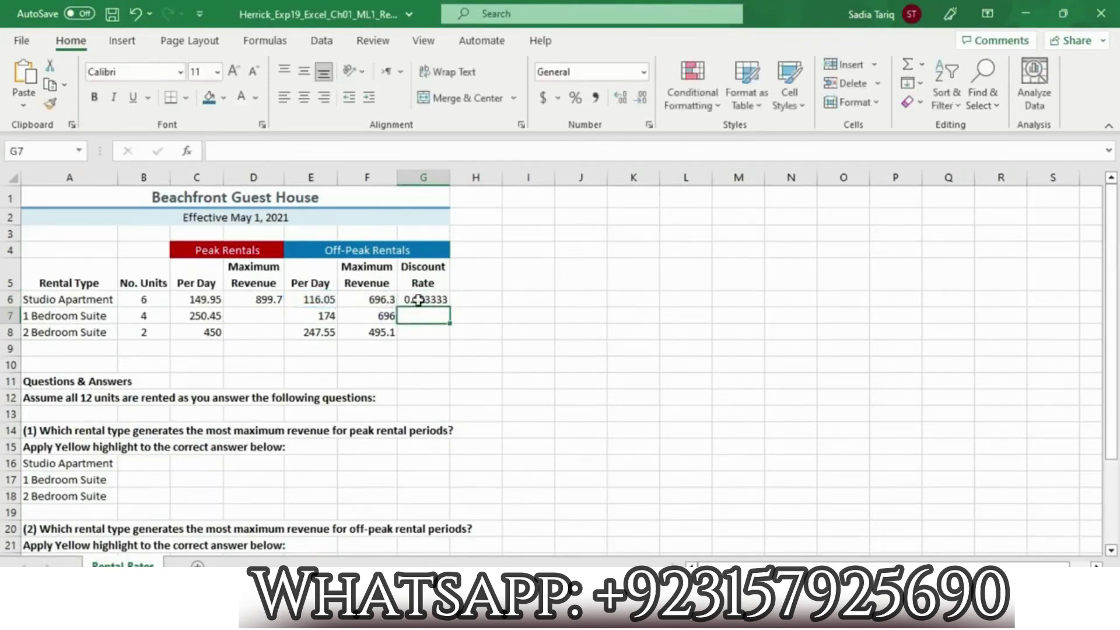
Step: Switch back to the Word instructions and remove the highlight from step 8
key("alt+Tab")
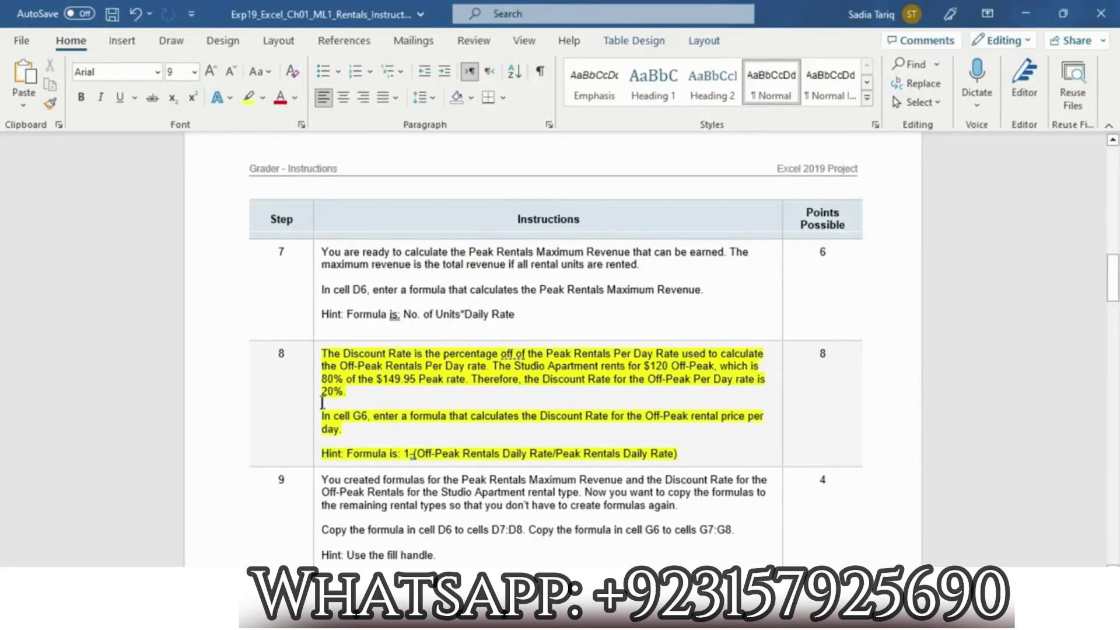
left_click(312, 405)
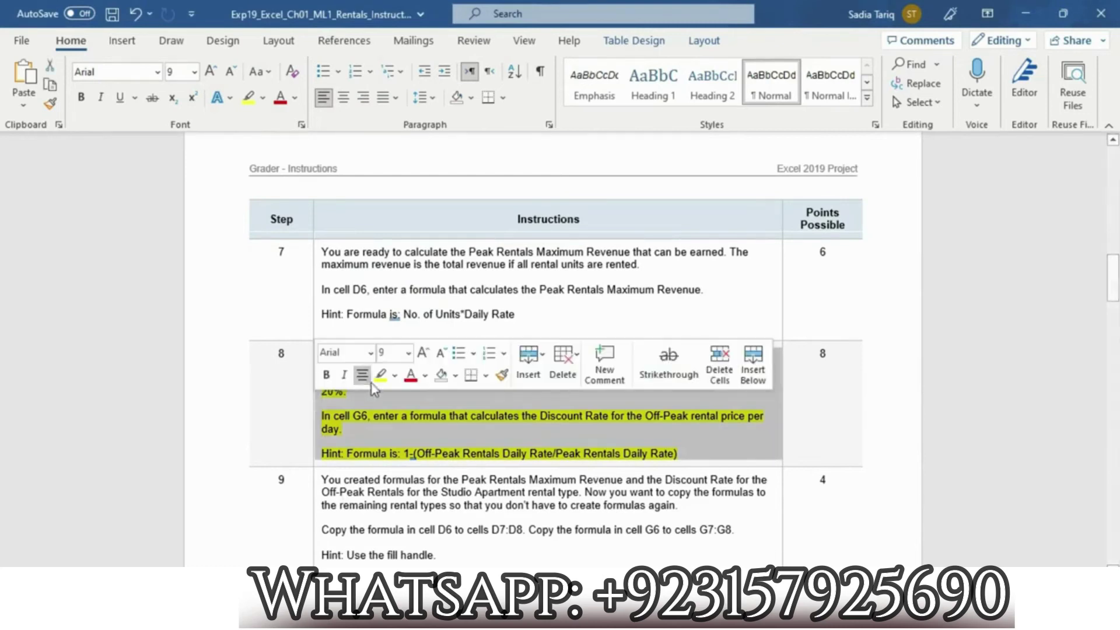
left_click(396, 380)
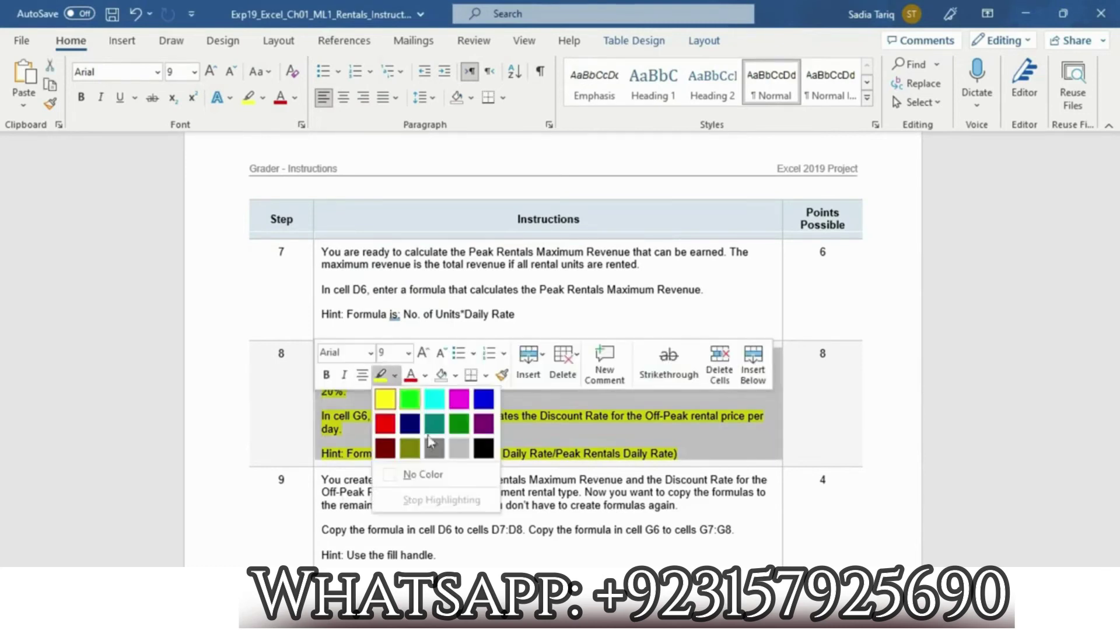
left_click(423, 470)
Step: Highlight the step 9 instructions in yellow
left_click_drag(1116, 284, 1118, 306)
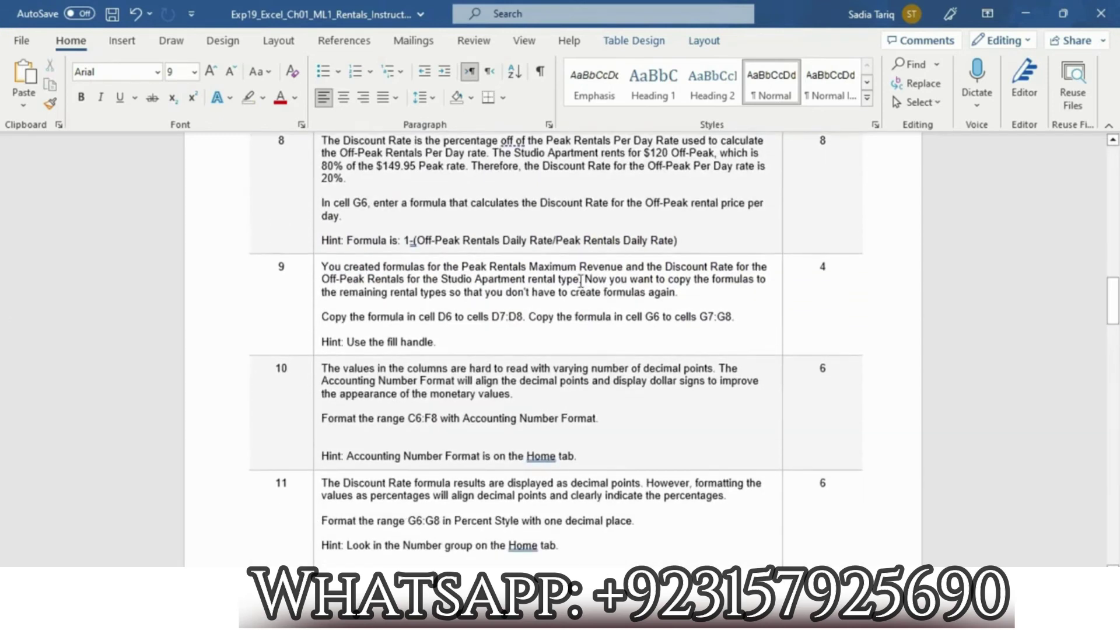
left_click(315, 303)
left_click(397, 273)
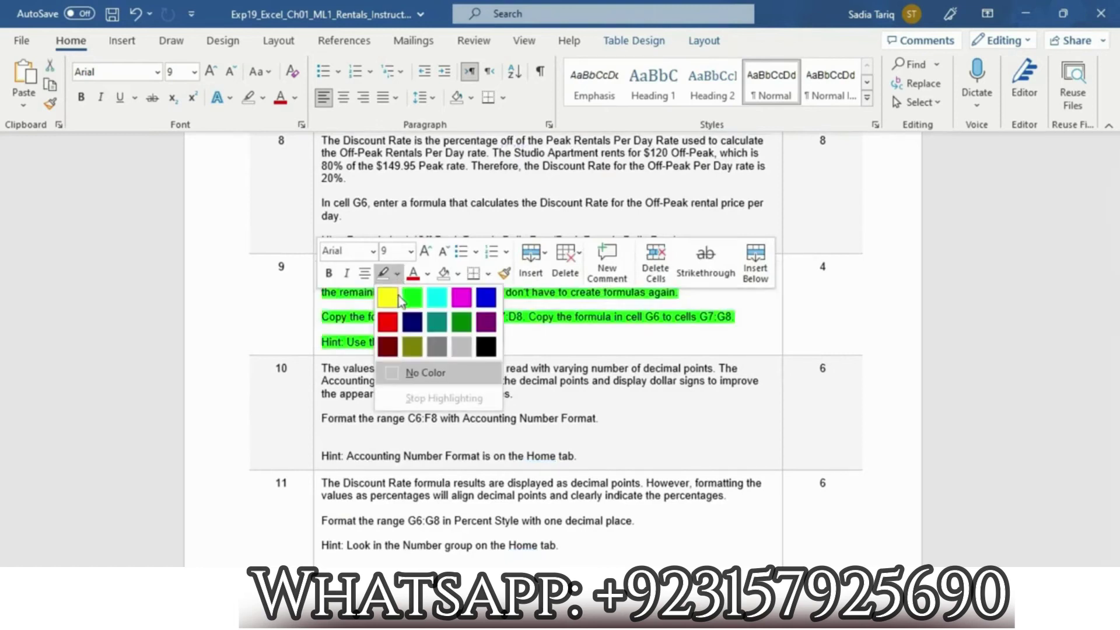
left_click(394, 298)
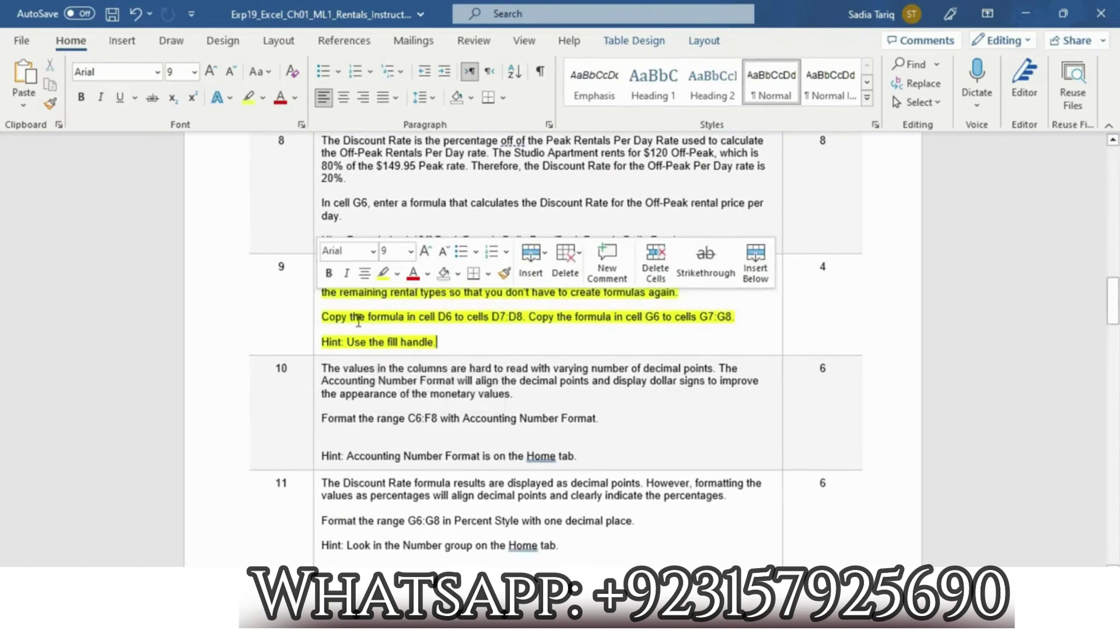
left_click(518, 336)
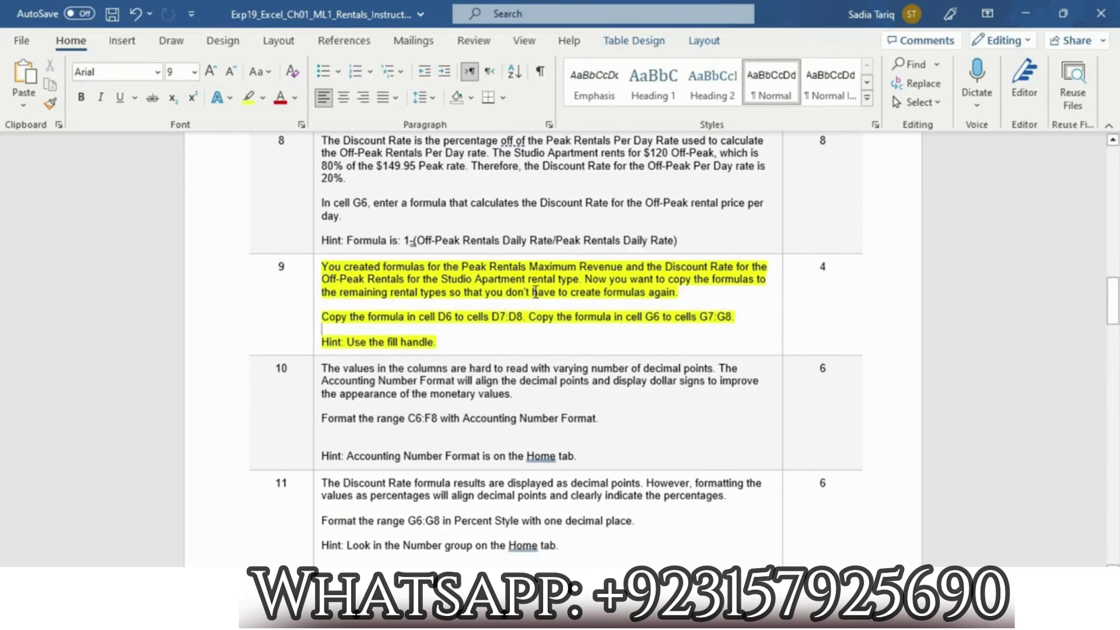
Step: Read step 9 and select the sentence about copying the formulas in D6 to D7:D8 and G6 to G7:G8
left_click_drag(585, 279, 683, 292)
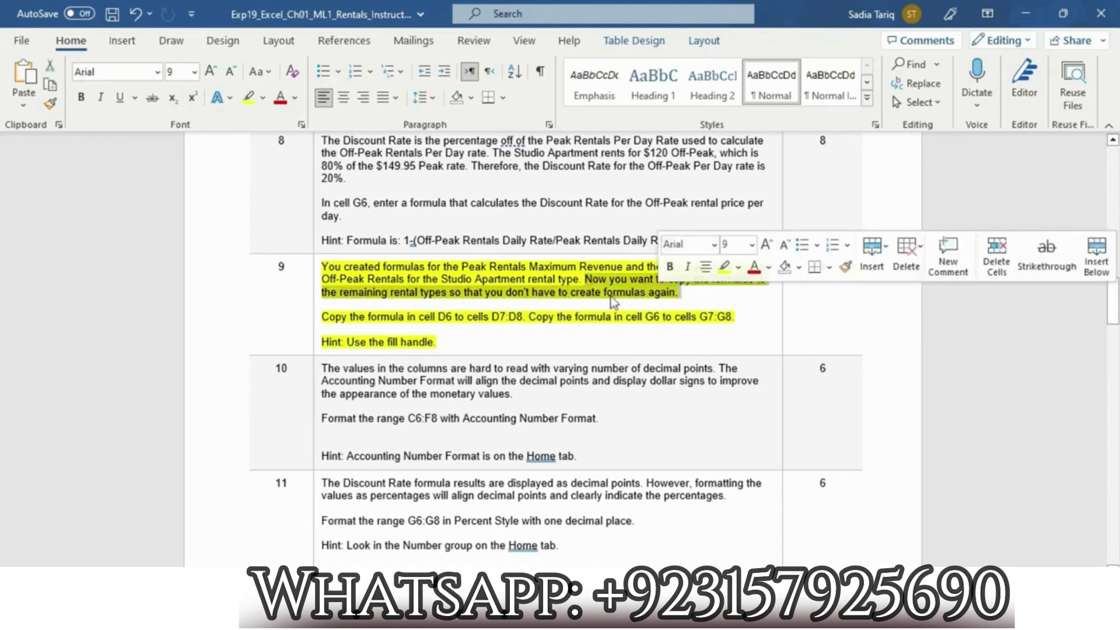
left_click(675, 292)
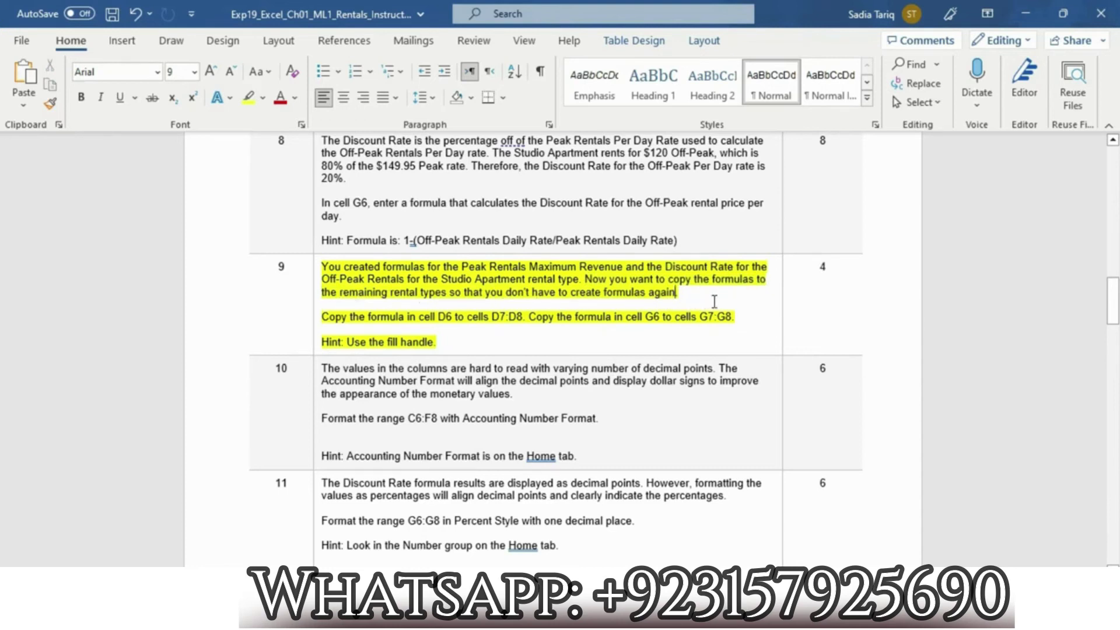
left_click(315, 320)
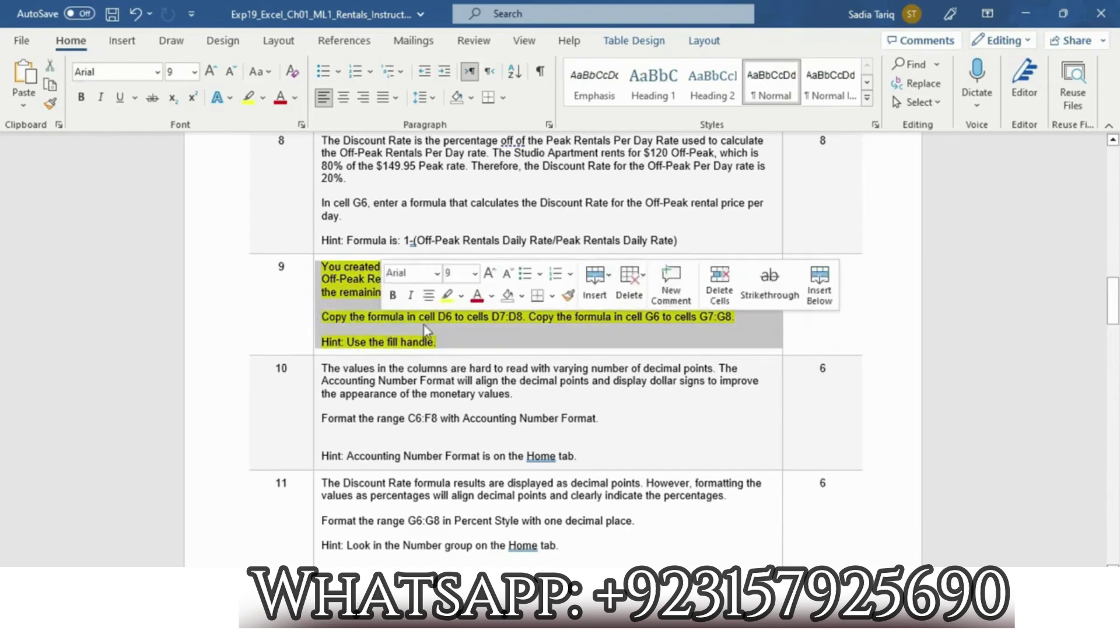
left_click(439, 323)
left_click(319, 317)
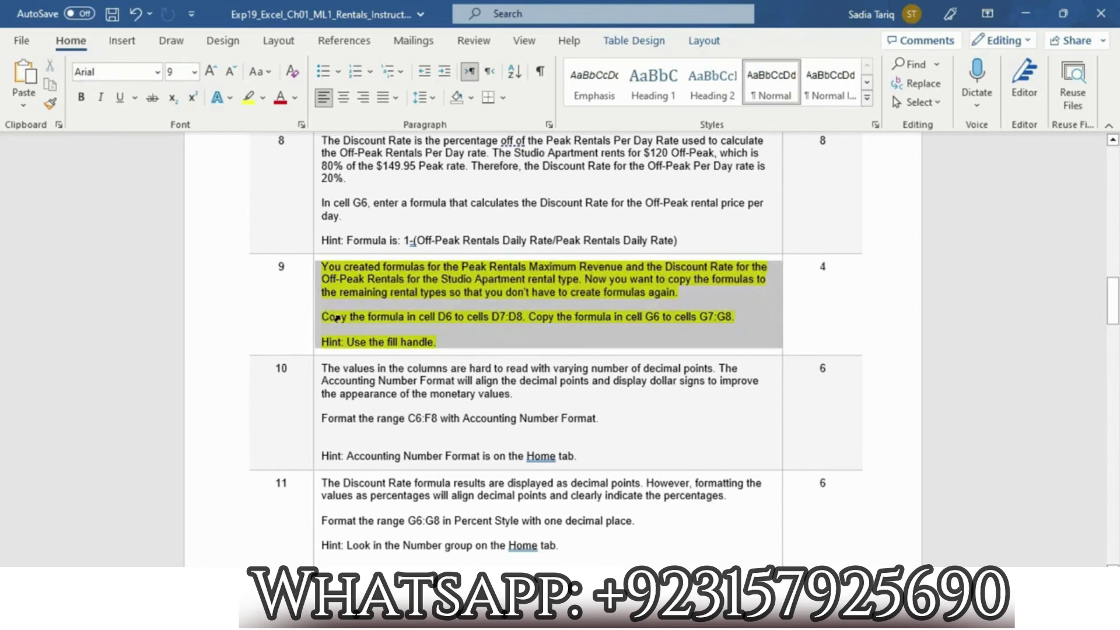
left_click(365, 321)
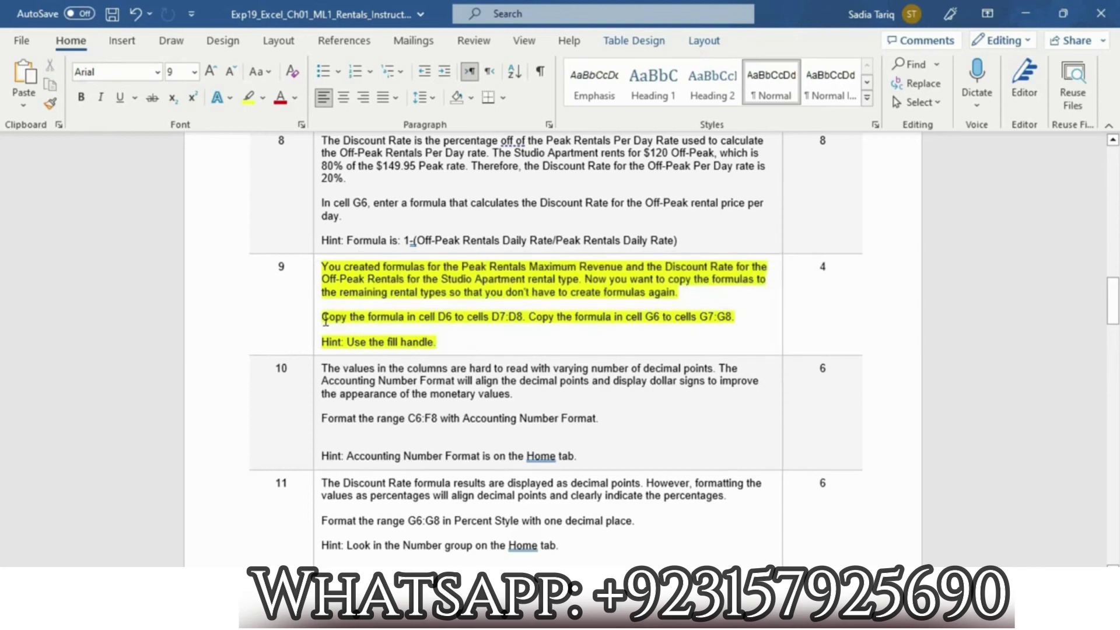
left_click_drag(325, 317, 710, 328)
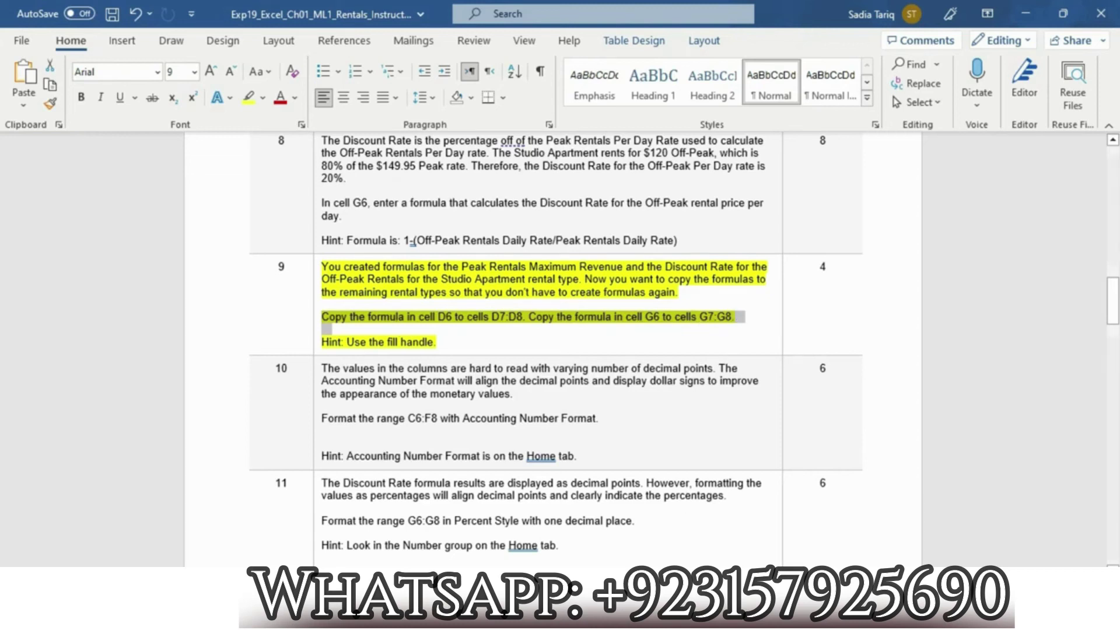
Step: Fill the D6 formula down to D7:D8 and the G6 formula down to G7:G8 in Excel, and return to the Word instructions
left_click(663, 616)
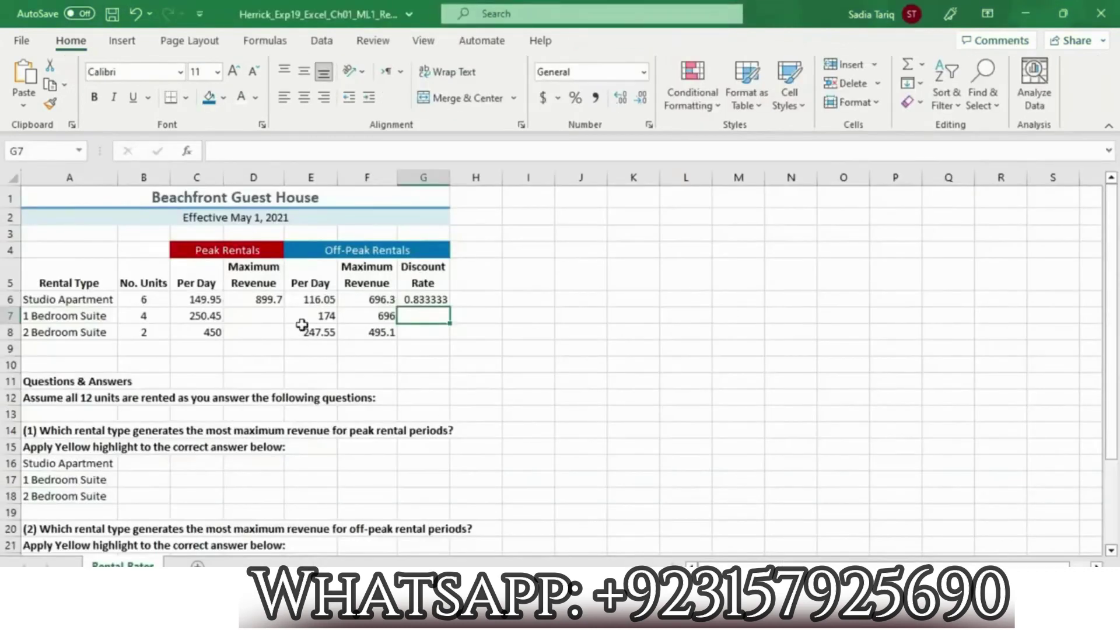
left_click(274, 302)
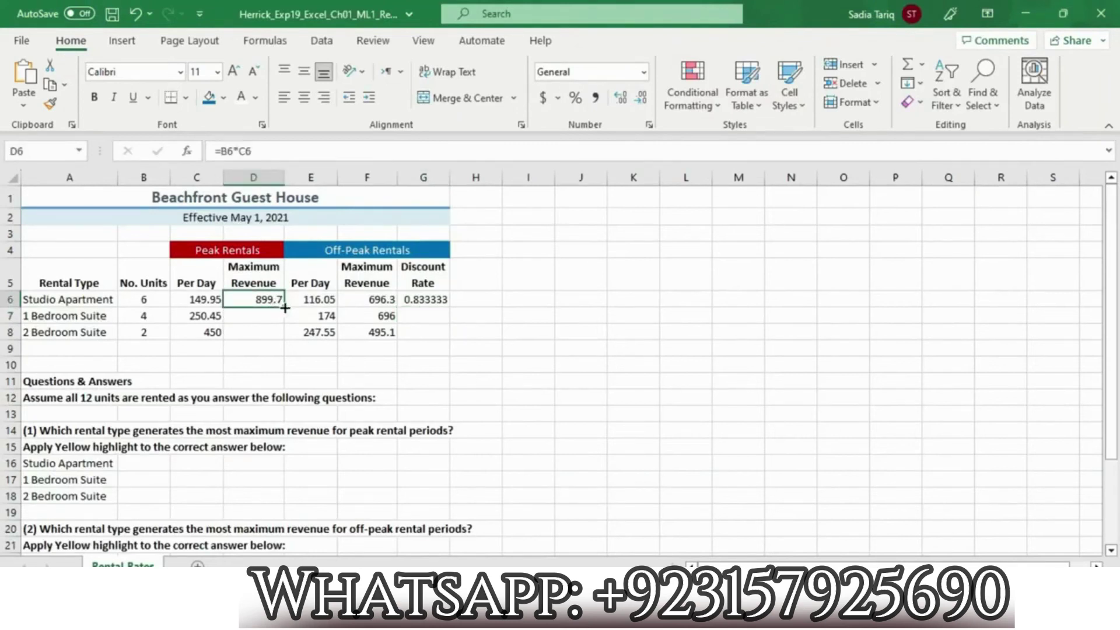
left_click_drag(284, 308, 288, 339)
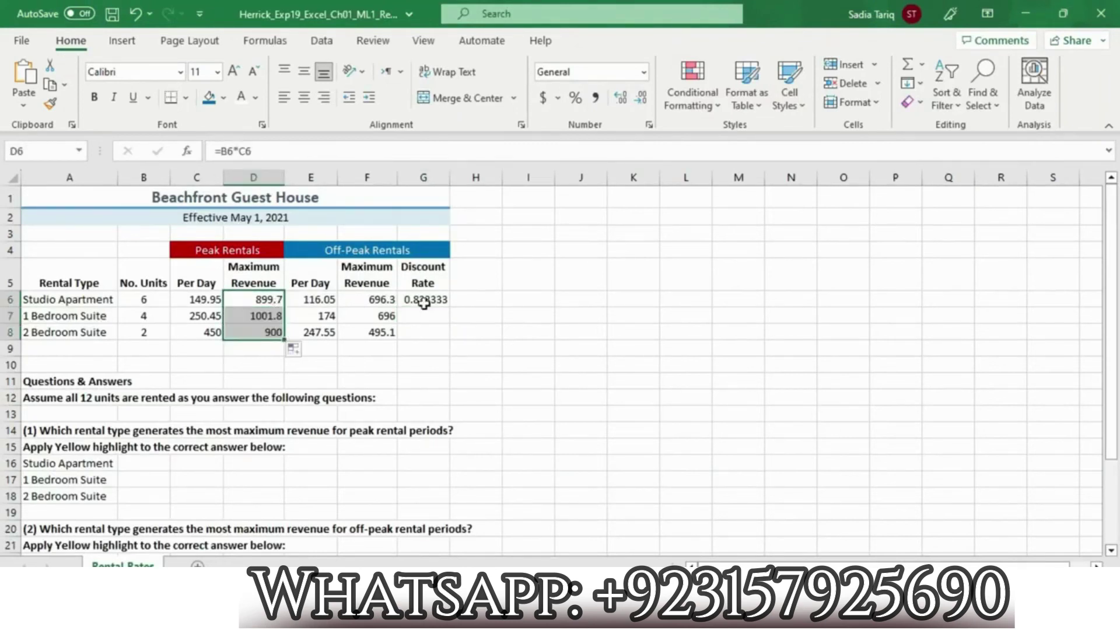
left_click(449, 301)
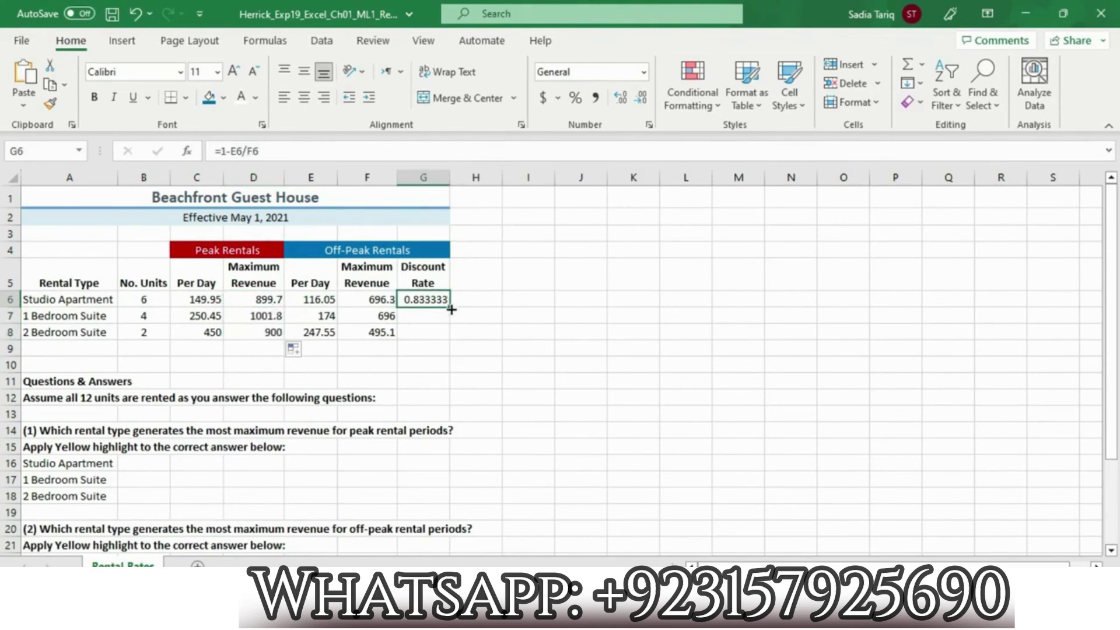
left_click_drag(448, 307, 448, 338)
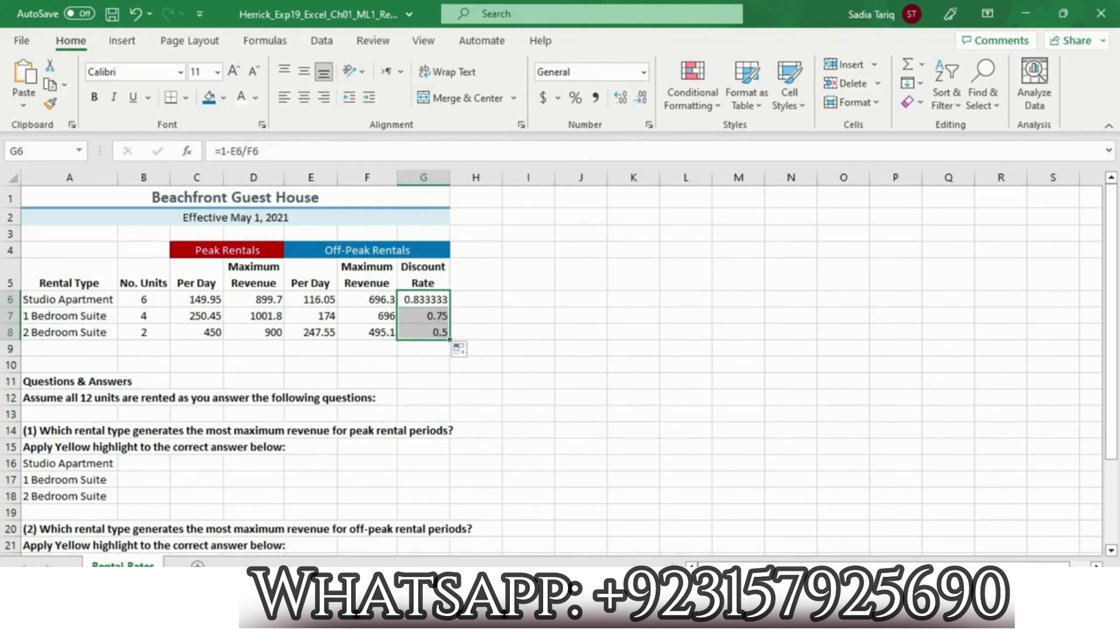
left_click(660, 616)
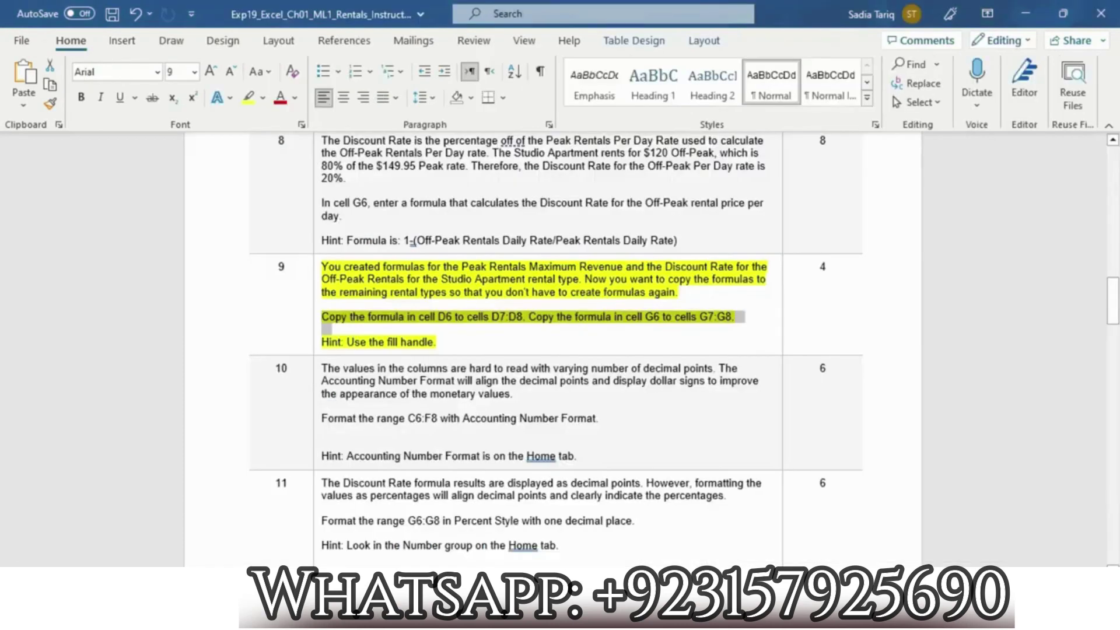
Step: Remove the yellow highlight from the step 9 instructions
left_click(317, 303)
right_click(317, 304)
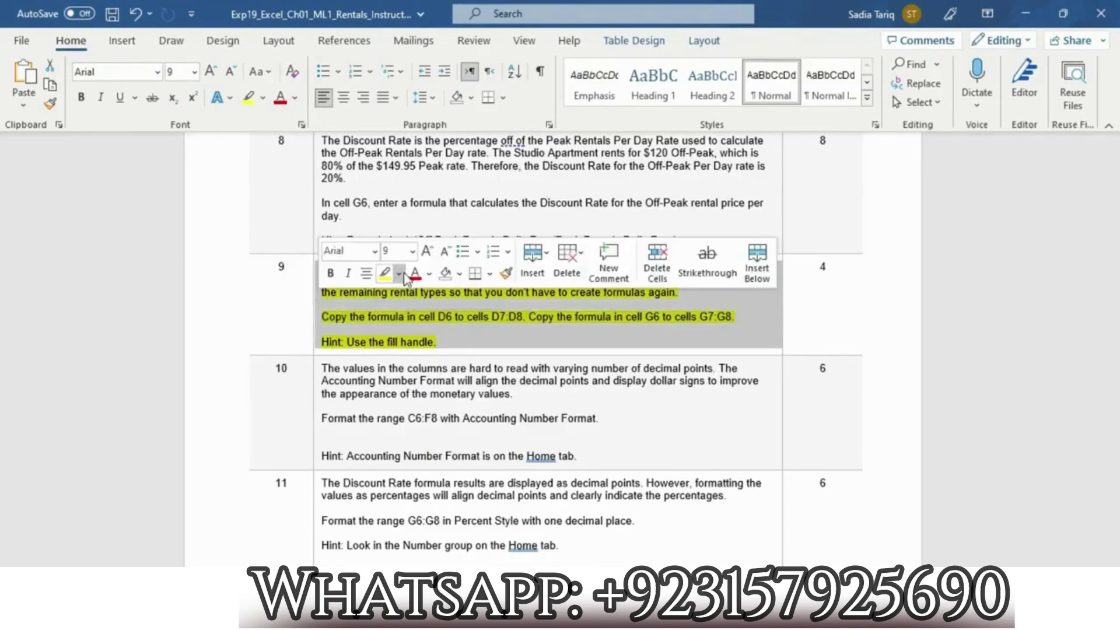
left_click(404, 274)
left_click(434, 375)
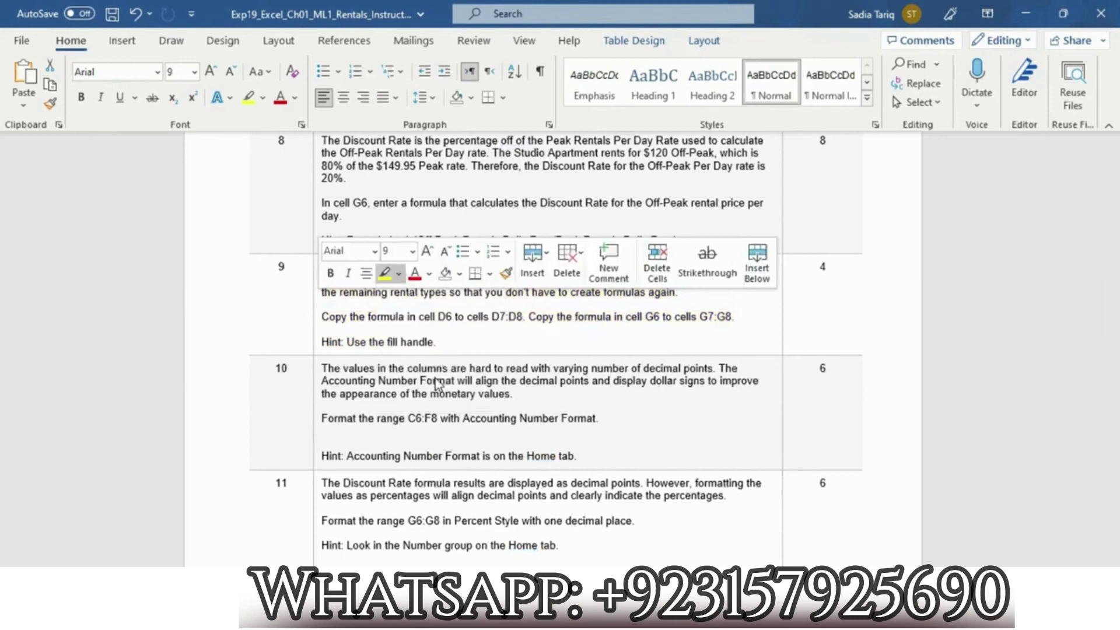
Step: Highlight the step 10 instructions in yellow and select the range reference C6:F8 in their text
left_click(317, 377)
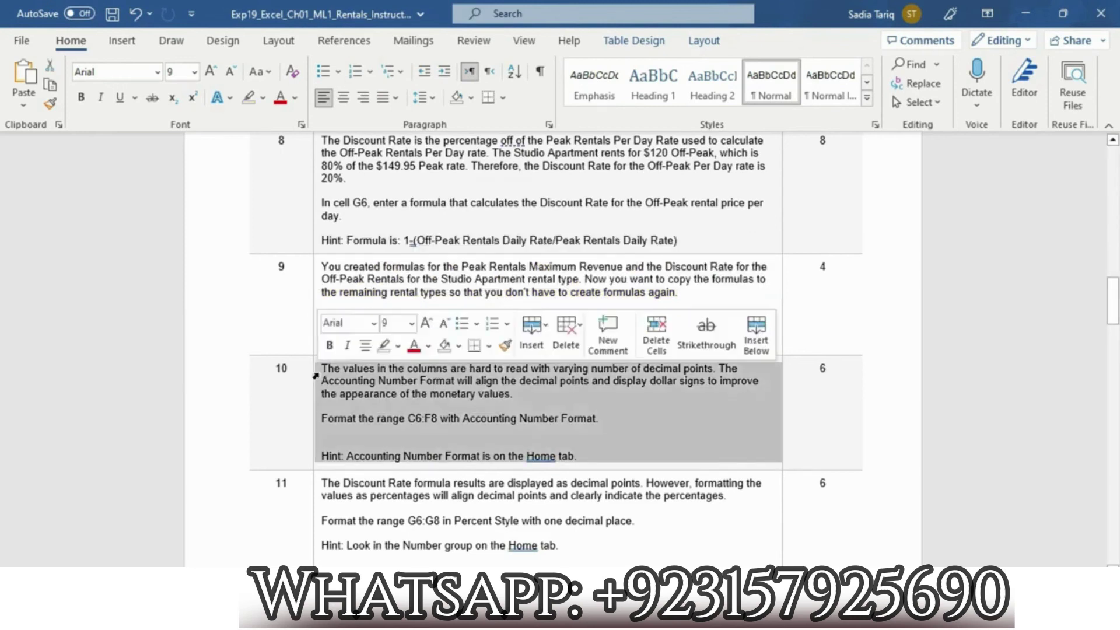
left_click(398, 346)
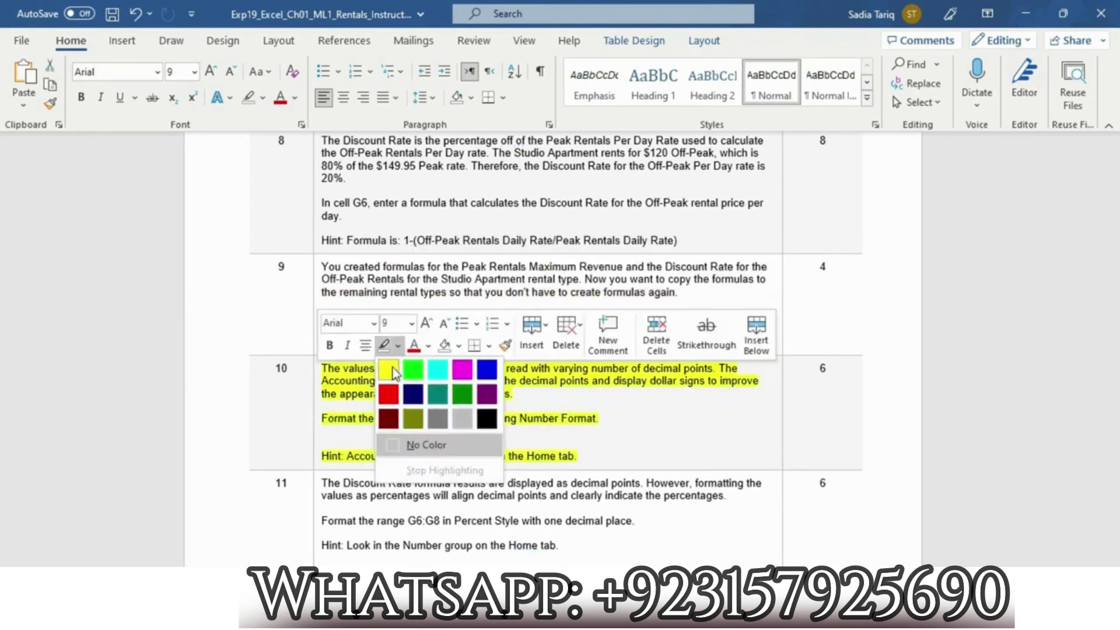
left_click(394, 372)
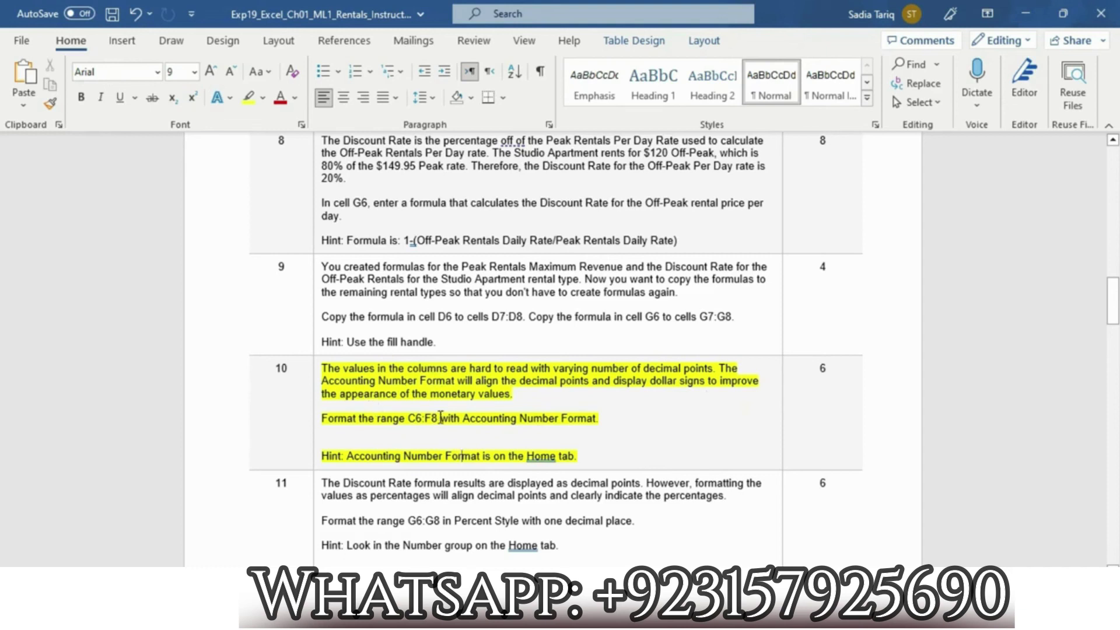
left_click_drag(439, 418, 408, 421)
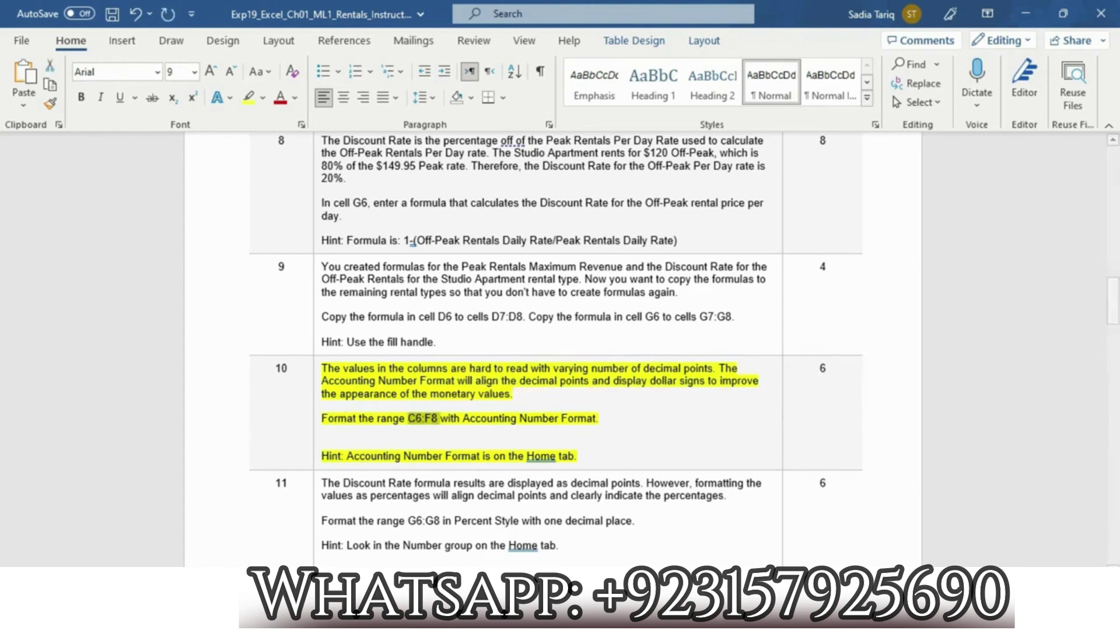
Step: Switch to the Excel workbook and format the range C6:F8 with Accounting Number Format
key("alt+Tab")
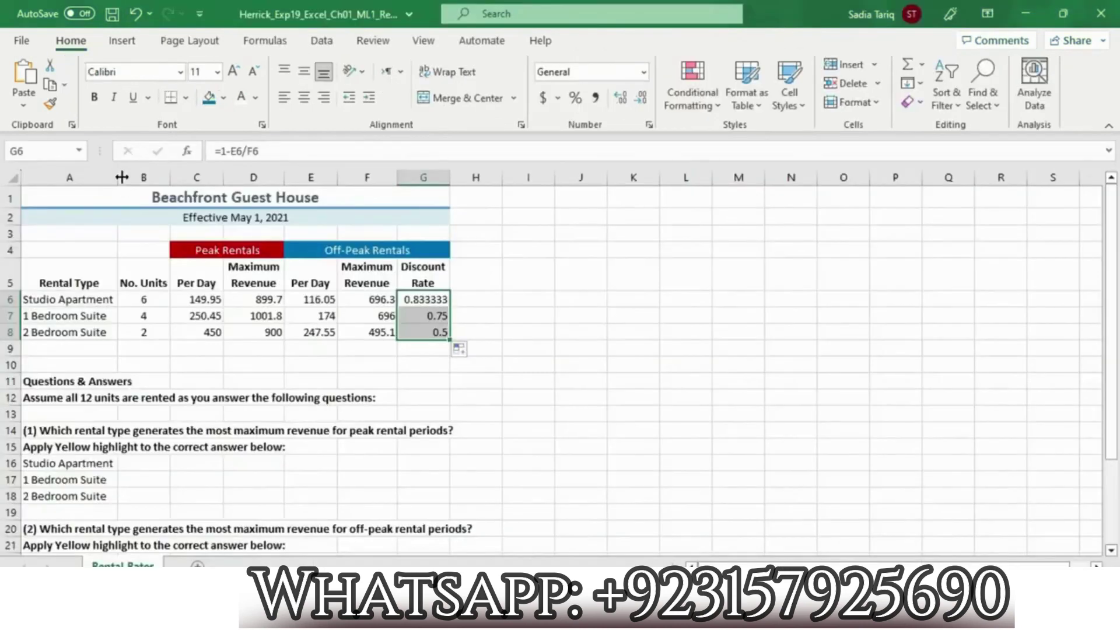
left_click(41, 151)
key("BackSpace")
type("C6:F8")
key("Return")
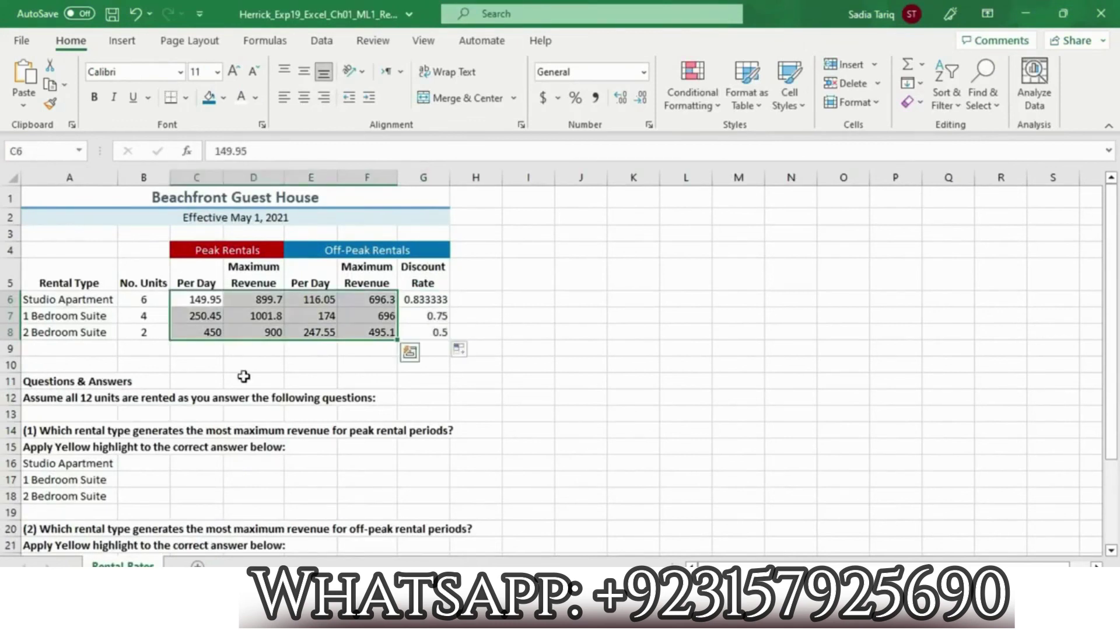
left_click(544, 98)
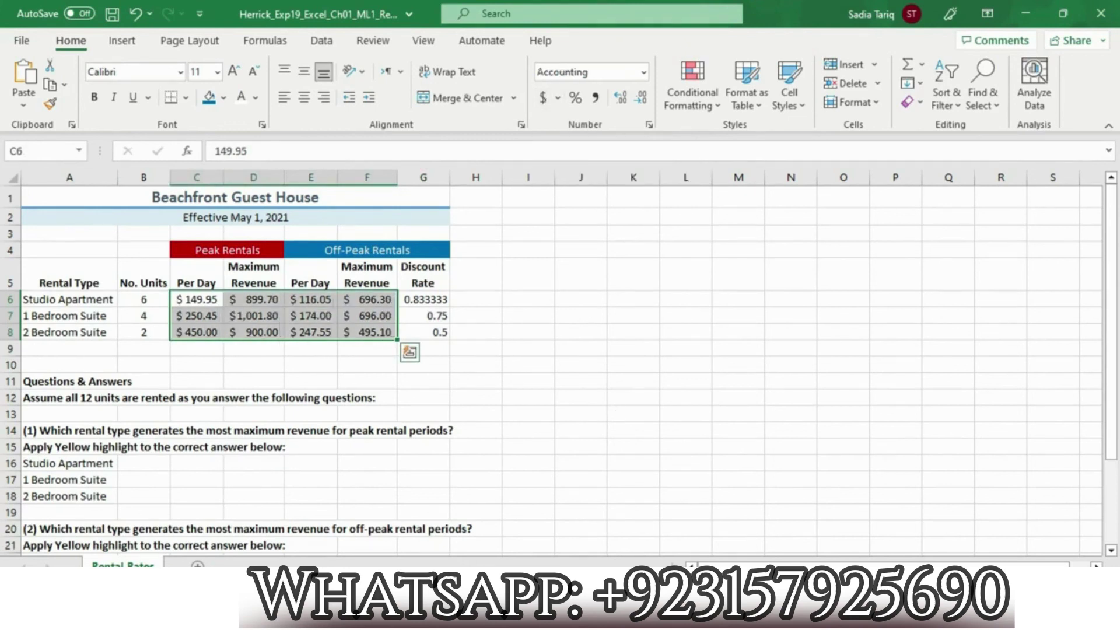
Step: Switch back to the Word instructions and remove the highlight from step 10
key("alt+Tab")
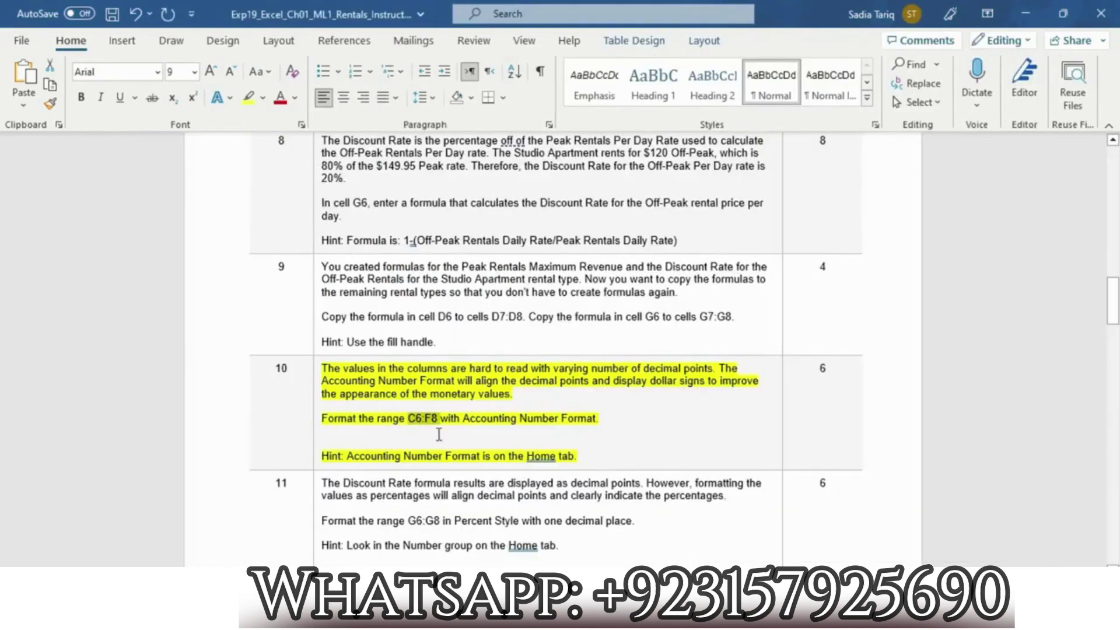
left_click(313, 389)
left_click(396, 358)
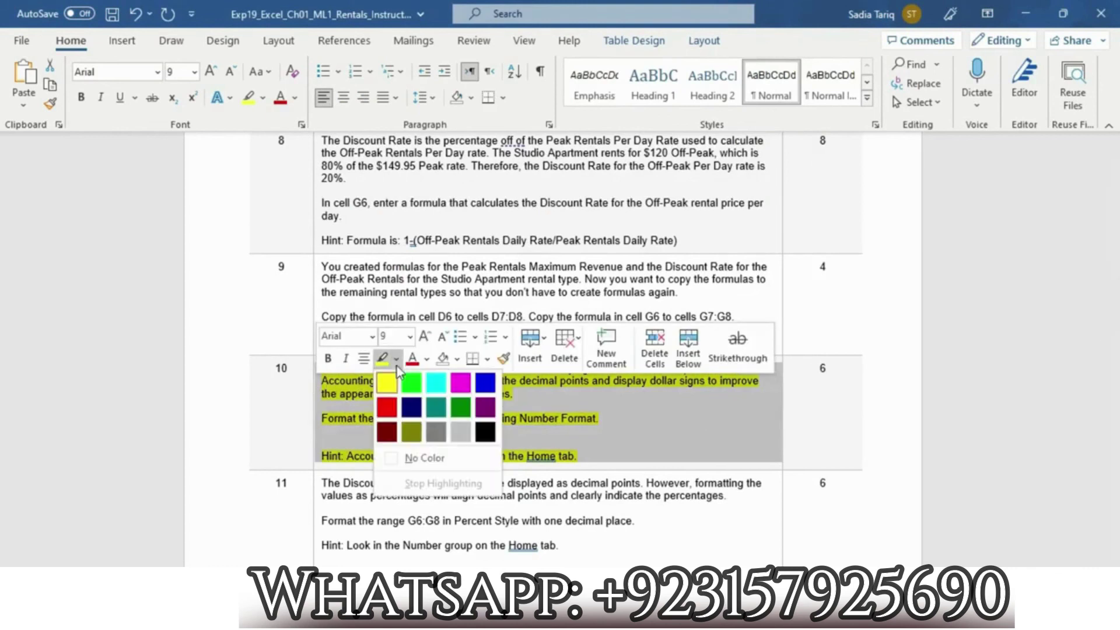
left_click(424, 458)
Step: Highlight the step 11 instructions about the Discount Rate percentages in yellow
left_click_drag(1113, 309, 4, 354)
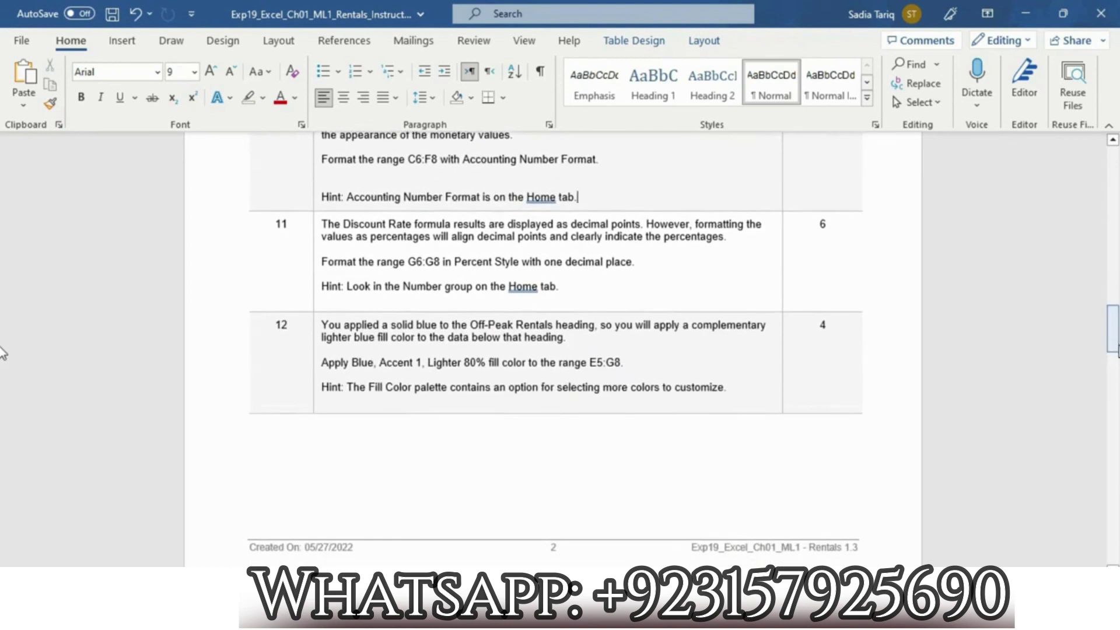
left_click(313, 252)
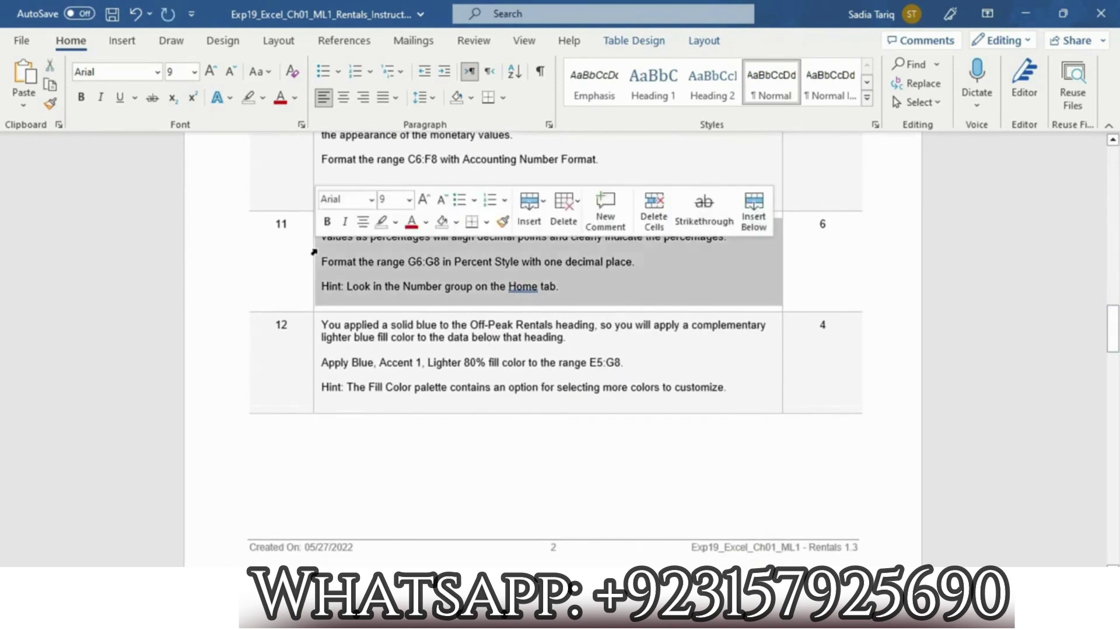
left_click(396, 222)
left_click(386, 246)
left_click(441, 331)
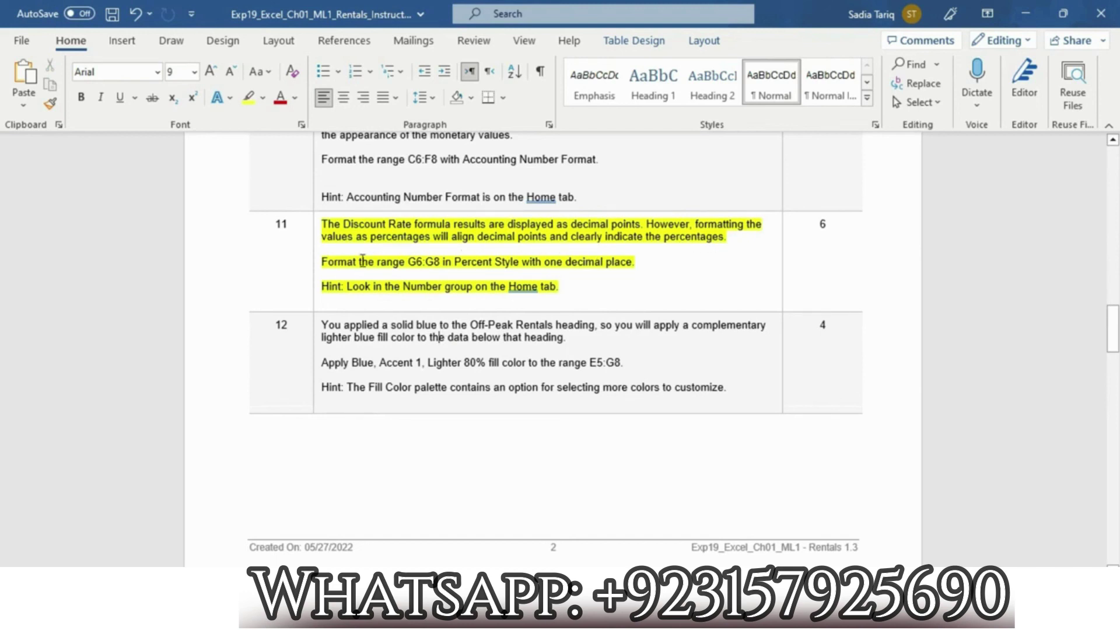
Step: Read the step 11 sentence about Percent Style with one decimal place and select its range reference G6:G8
left_click_drag(325, 264, 635, 262)
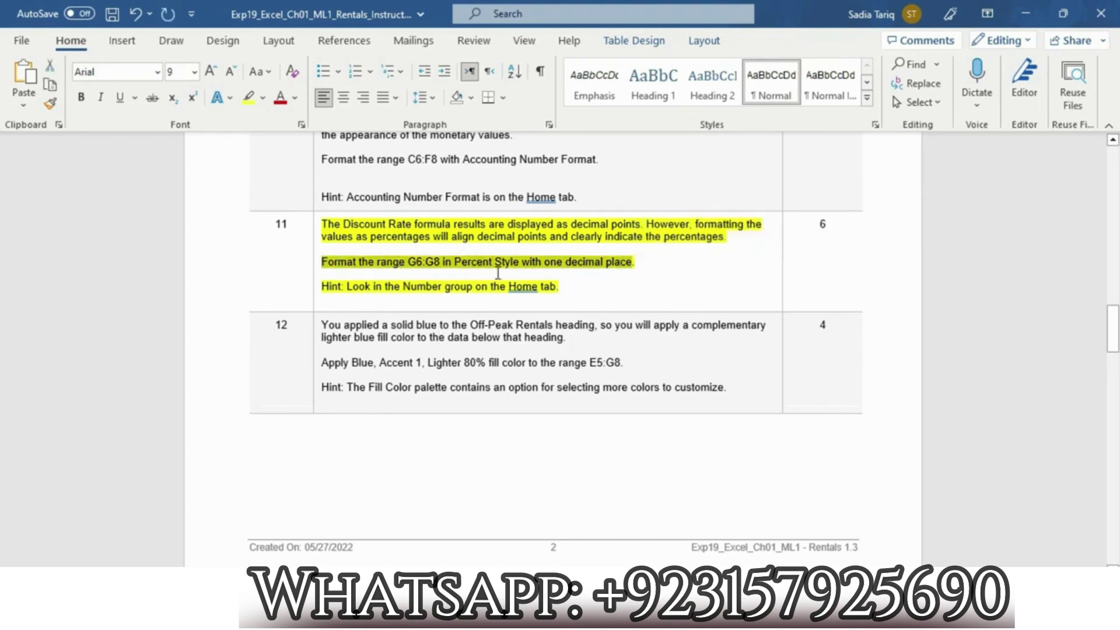
left_click(443, 263)
left_click_drag(440, 261, 411, 263)
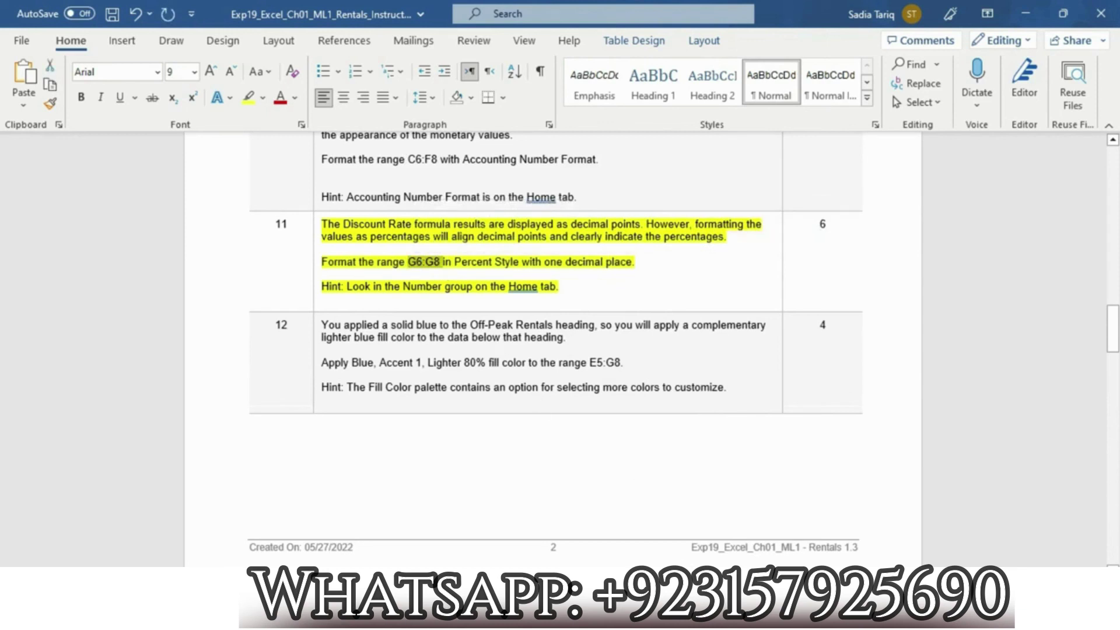
Step: Switch to the Excel workbook and select the Discount Rate range G6:G8
left_click(700, 616)
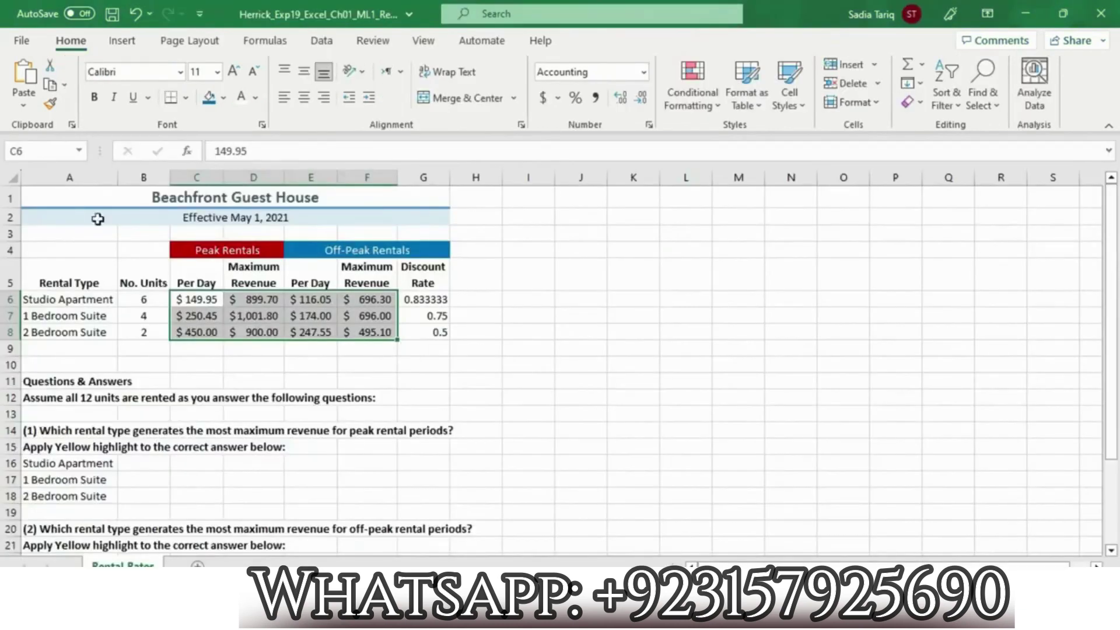
left_click(39, 151)
type("G6:G8")
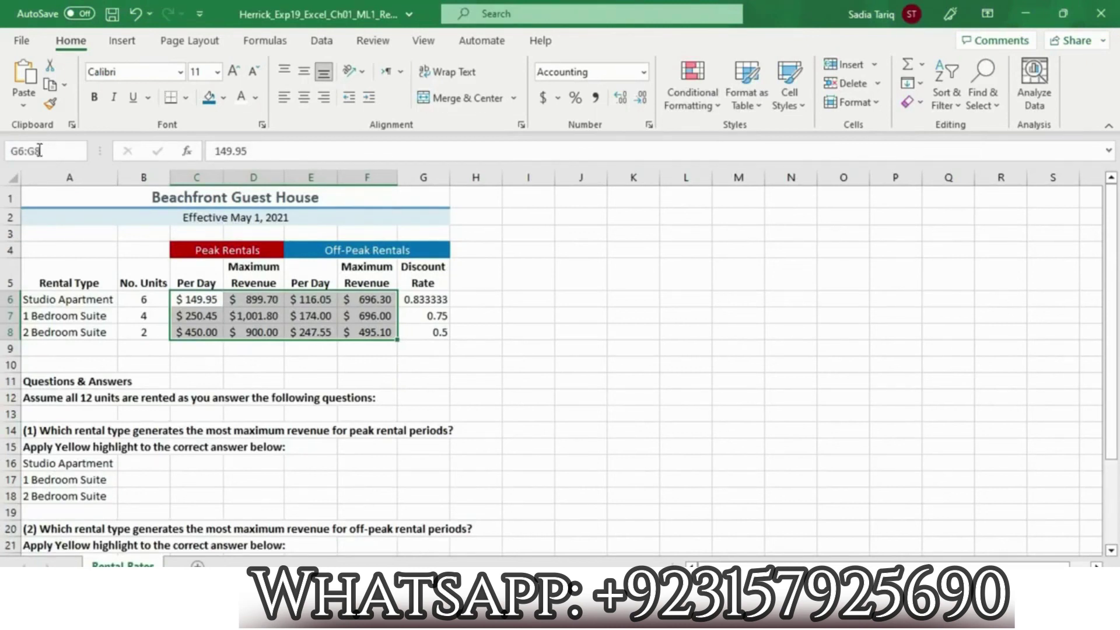